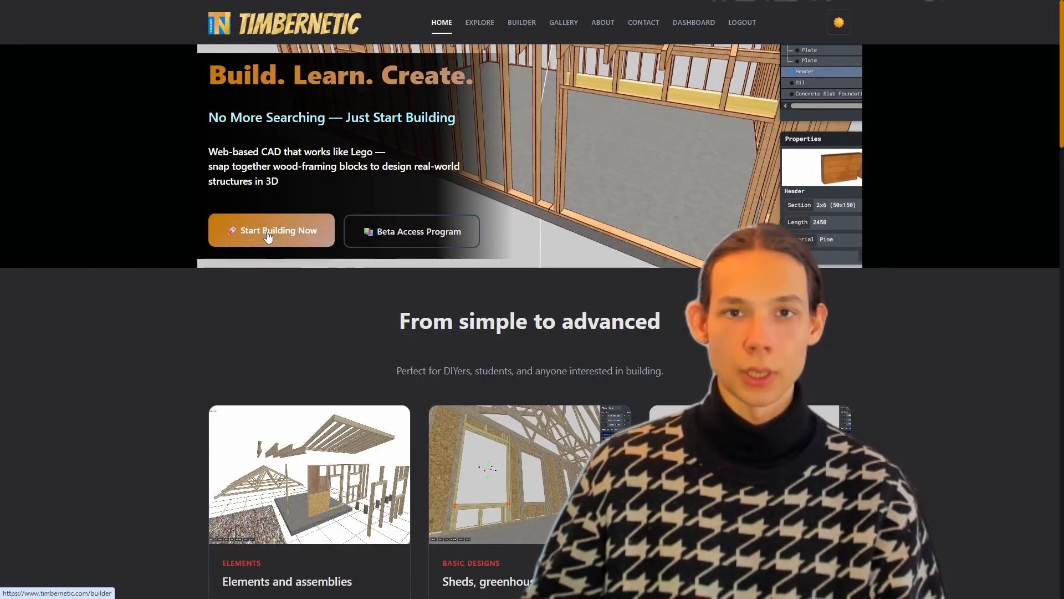
- Open the 3D builder workspace from the website's home page
left_click(267, 233)
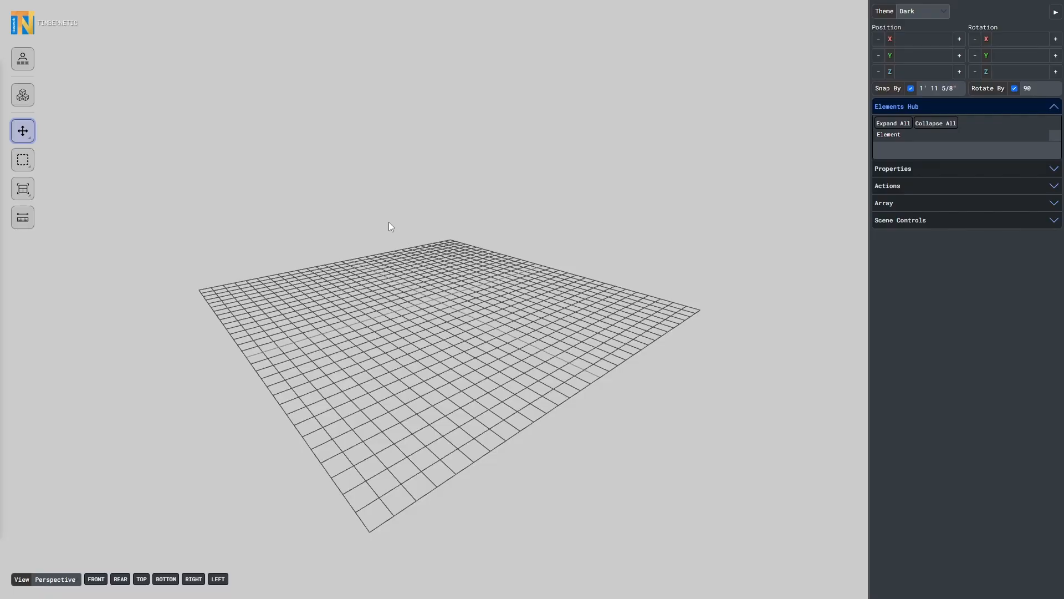
left_click_drag(390, 226, 764, 437)
left_click_drag(765, 349, 720, 327)
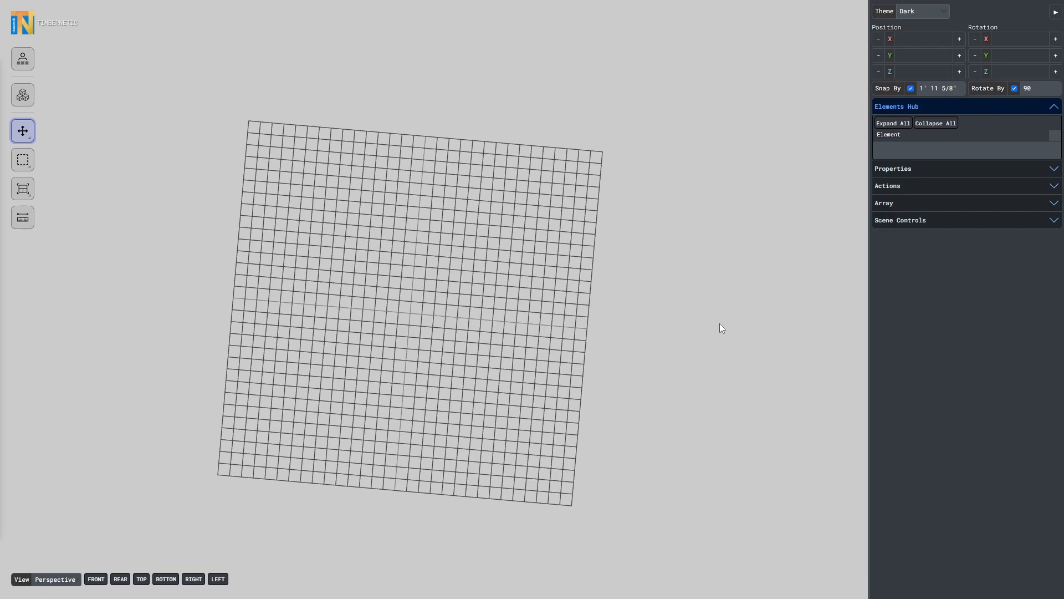
right_click_drag(719, 323, 783, 268)
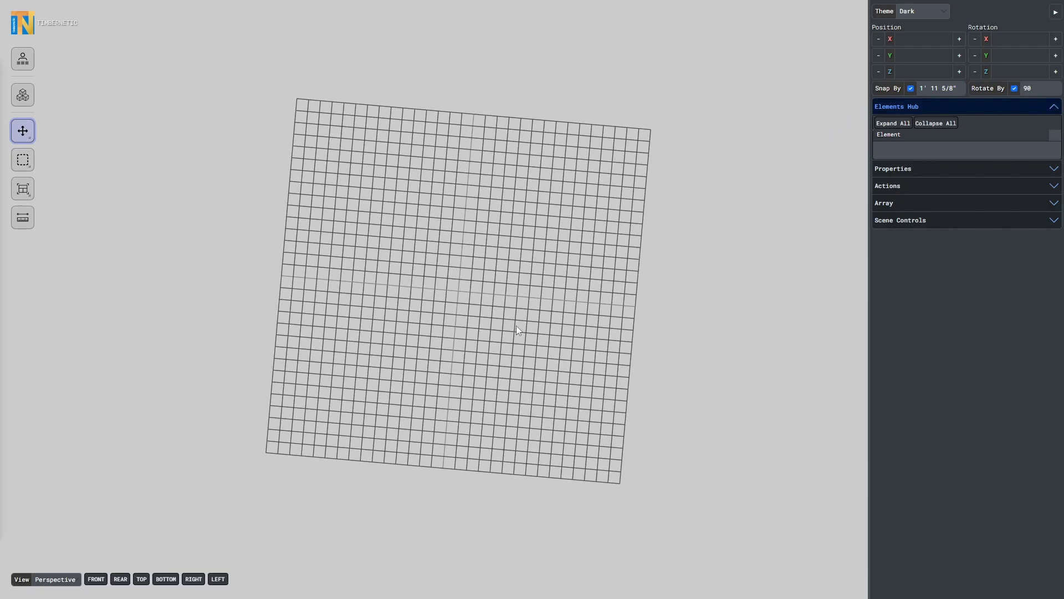
left_click_drag(516, 329, 472, 299)
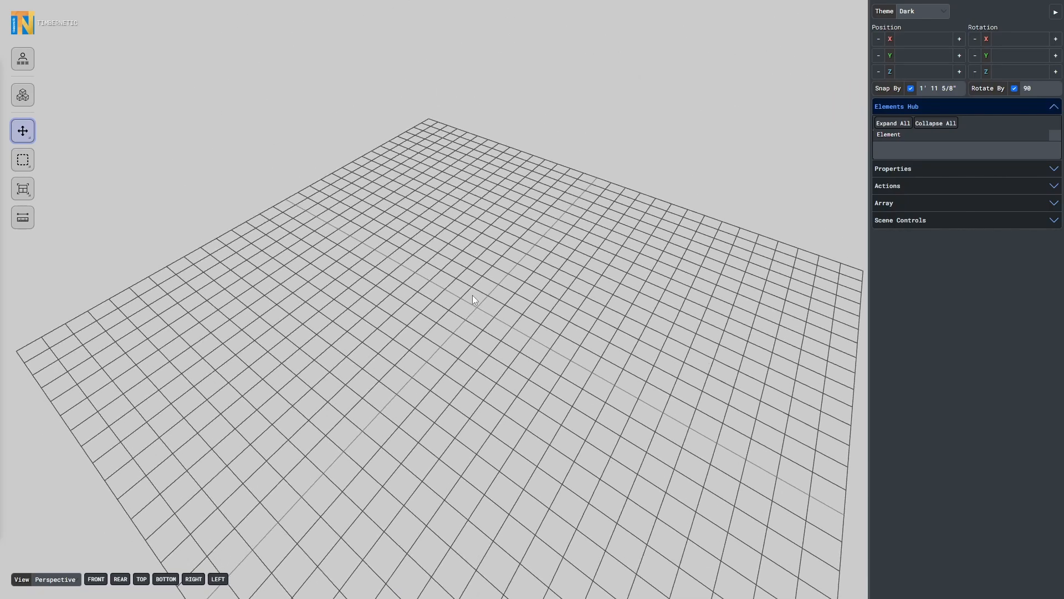
right_click_drag(473, 295, 407, 242)
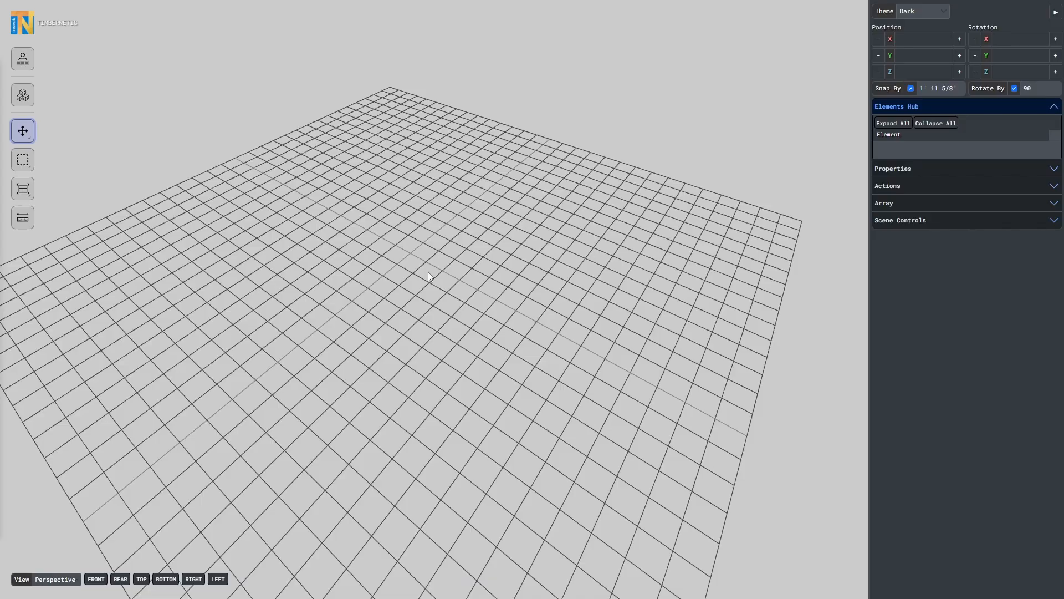
- Add a Gravel Pad foundation component 19' 8 3/16" wide and long, 2" thick, in crushed_gravel
left_click(23, 95)
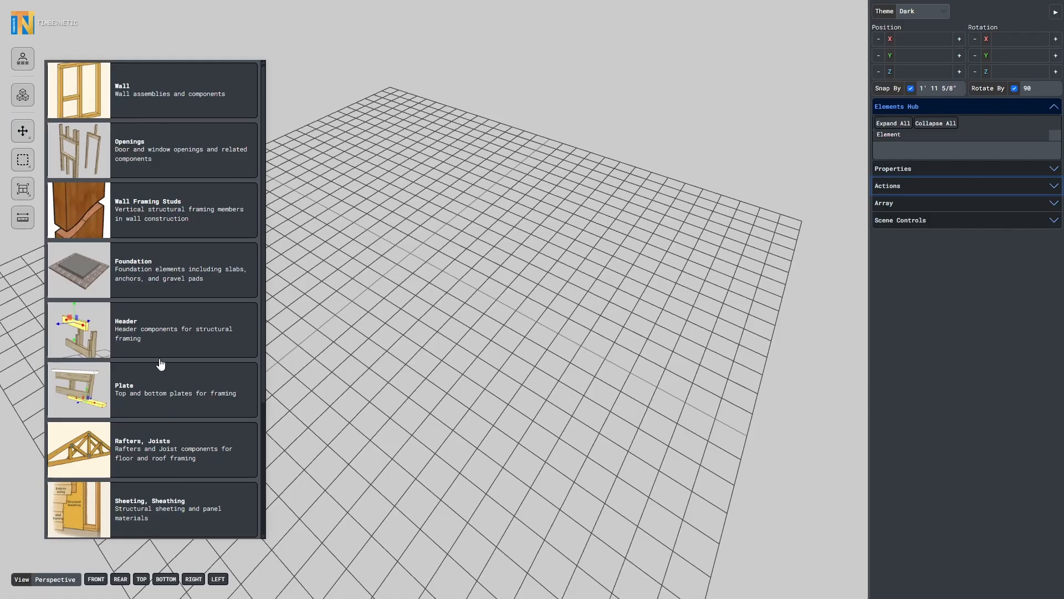
left_click(155, 266)
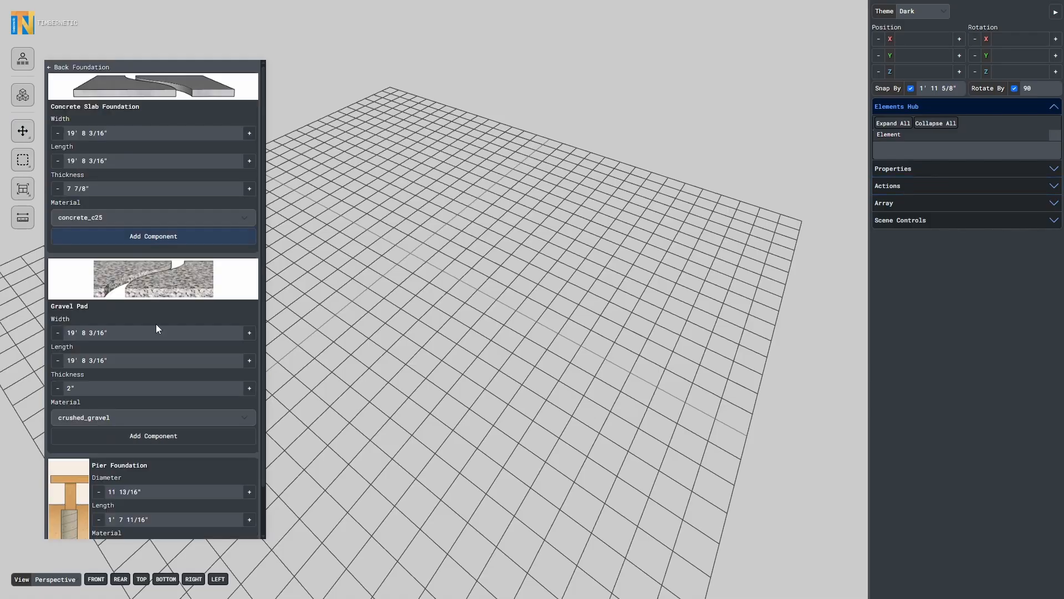
scroll(95, 227, "down", 1)
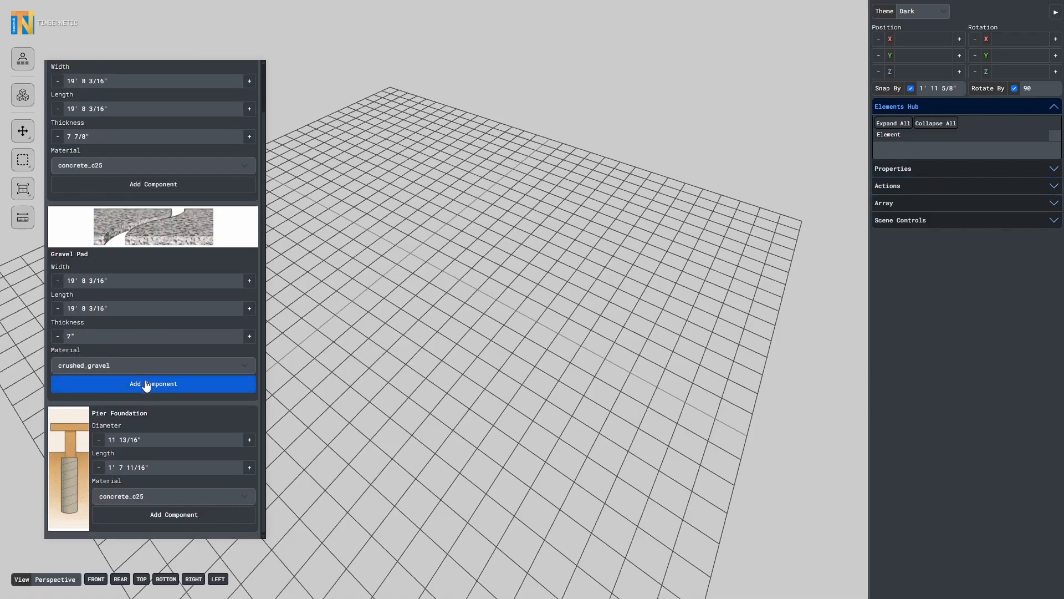
left_click(146, 384)
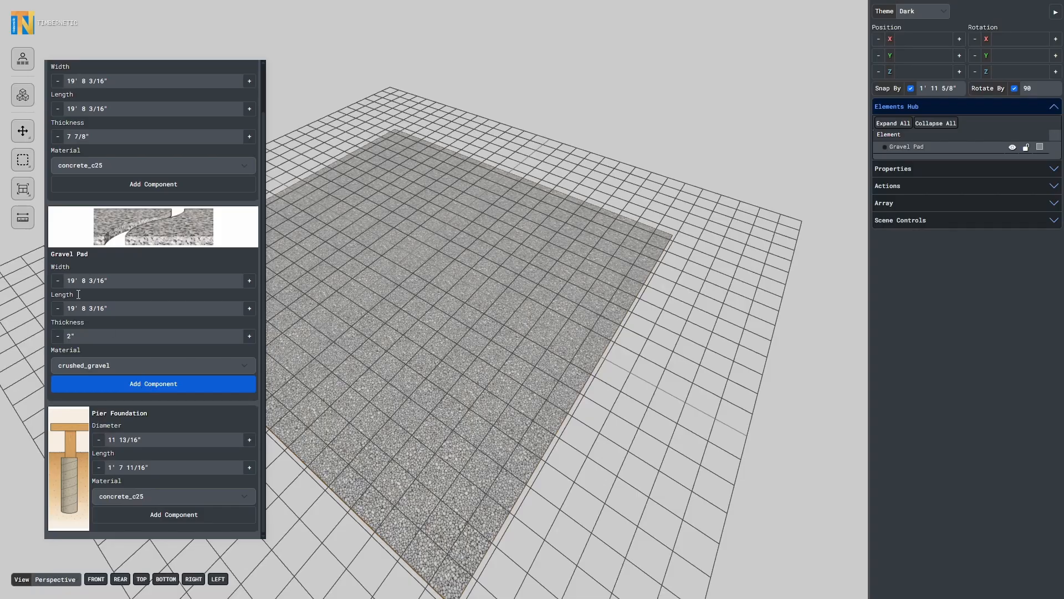
left_click(24, 130)
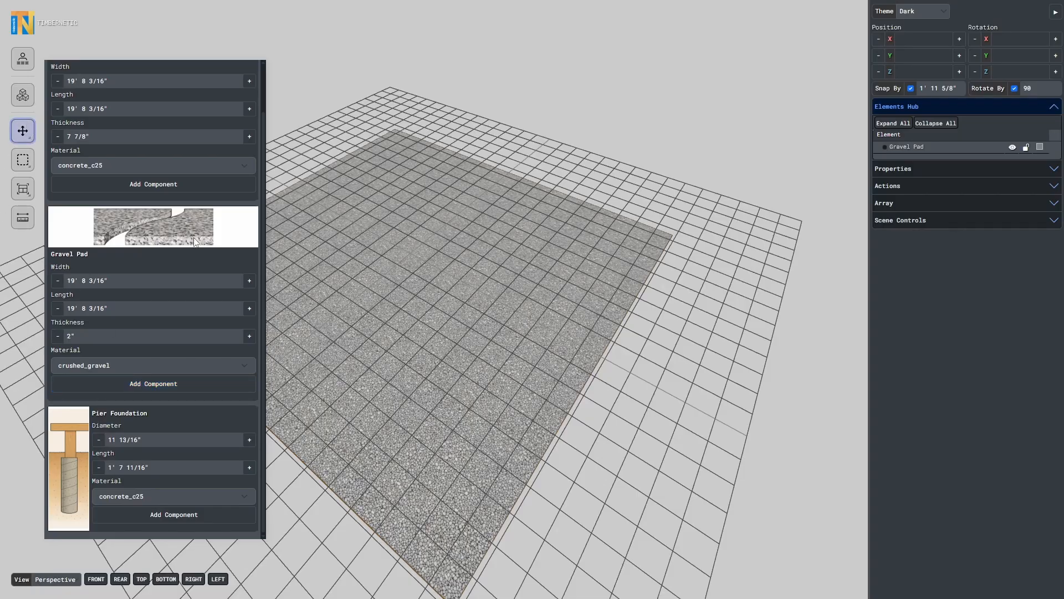
key("Escape")
key("Escape")
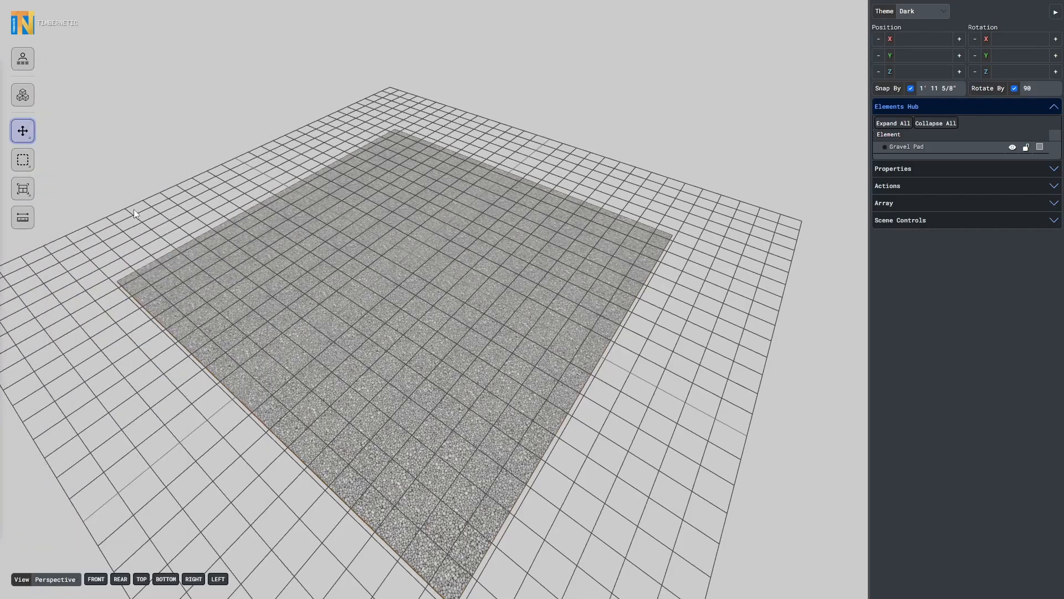
- Select the gravel pad and expand its properties and the scene controls
left_click(413, 266)
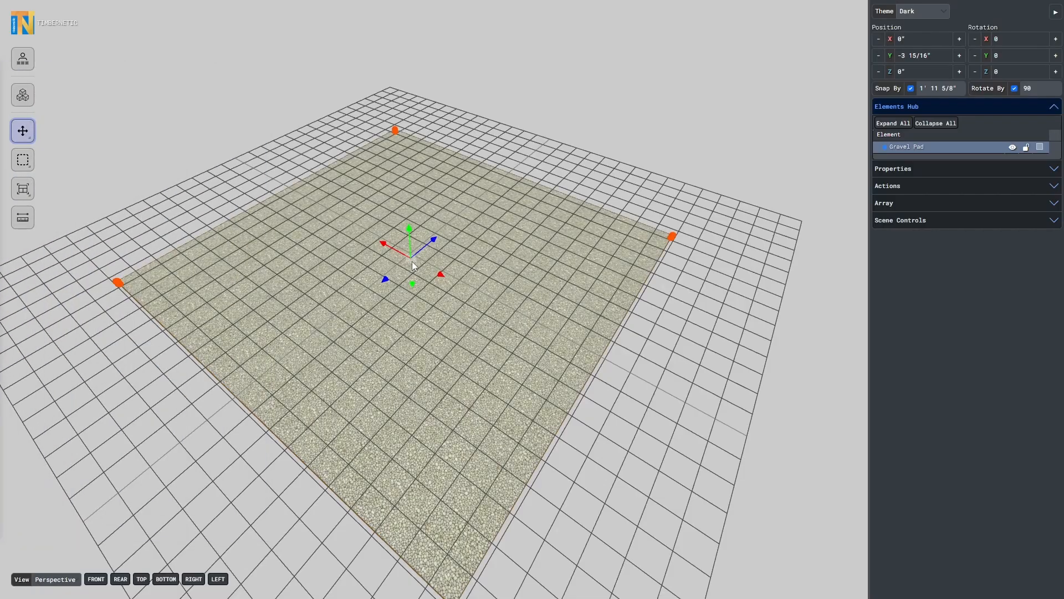
left_click(954, 169)
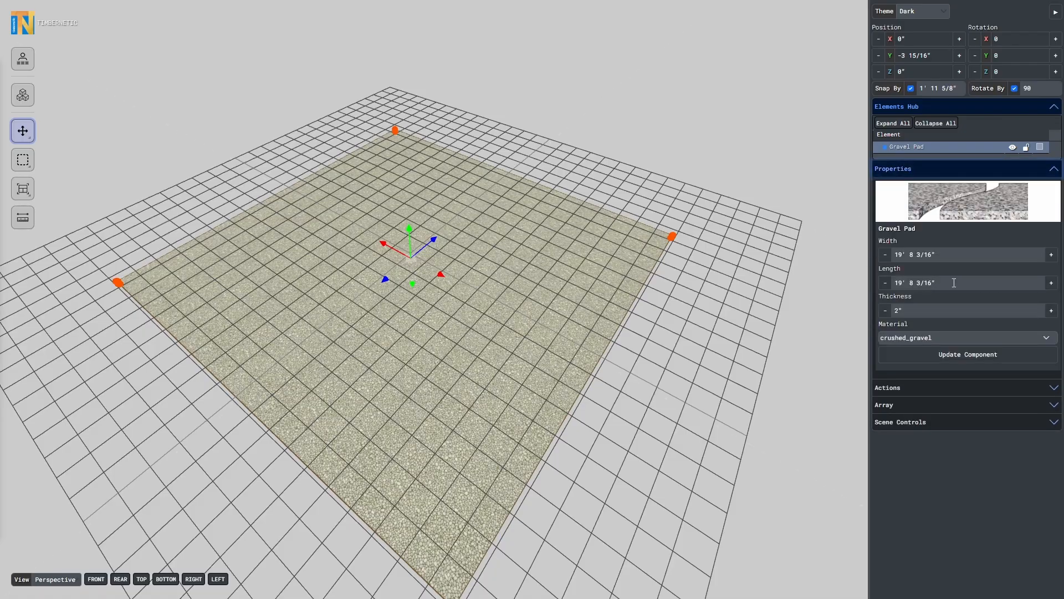
left_click(927, 426)
scroll(958, 415, "down", 1)
left_click(930, 405)
left_click(930, 416)
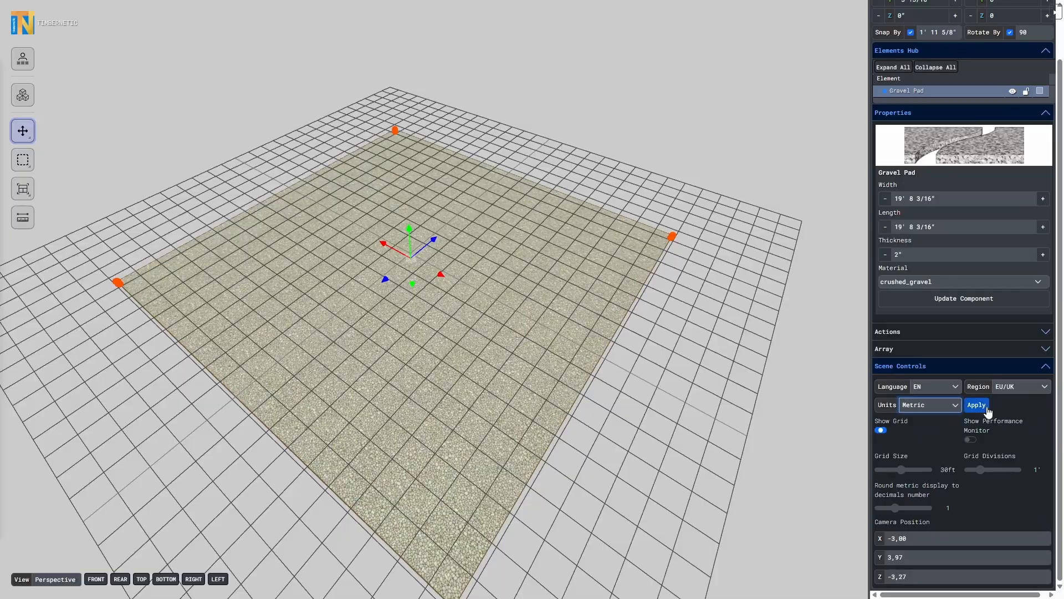
left_click(976, 405)
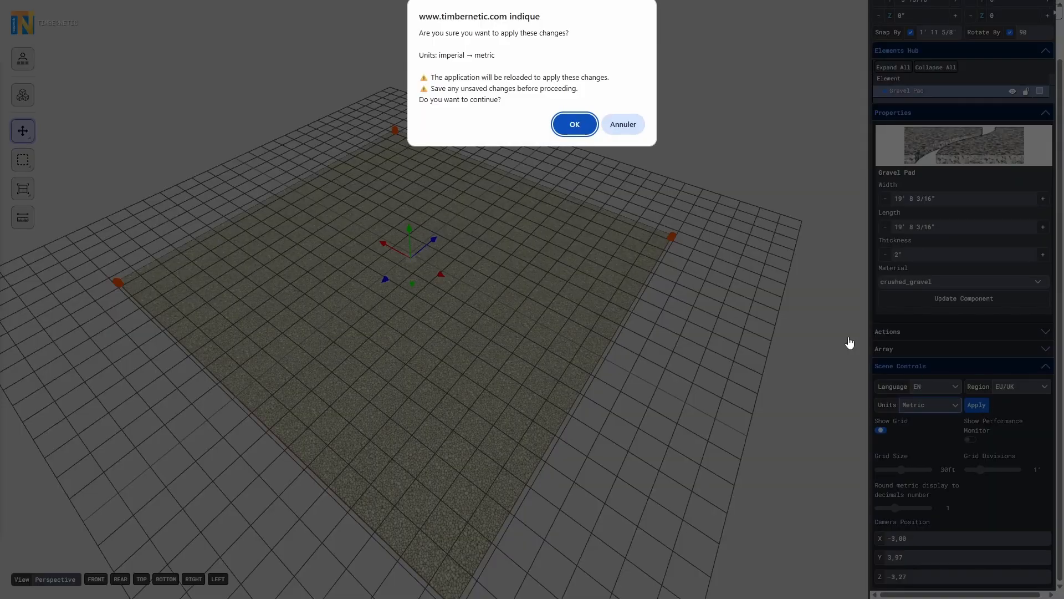
left_click(575, 125)
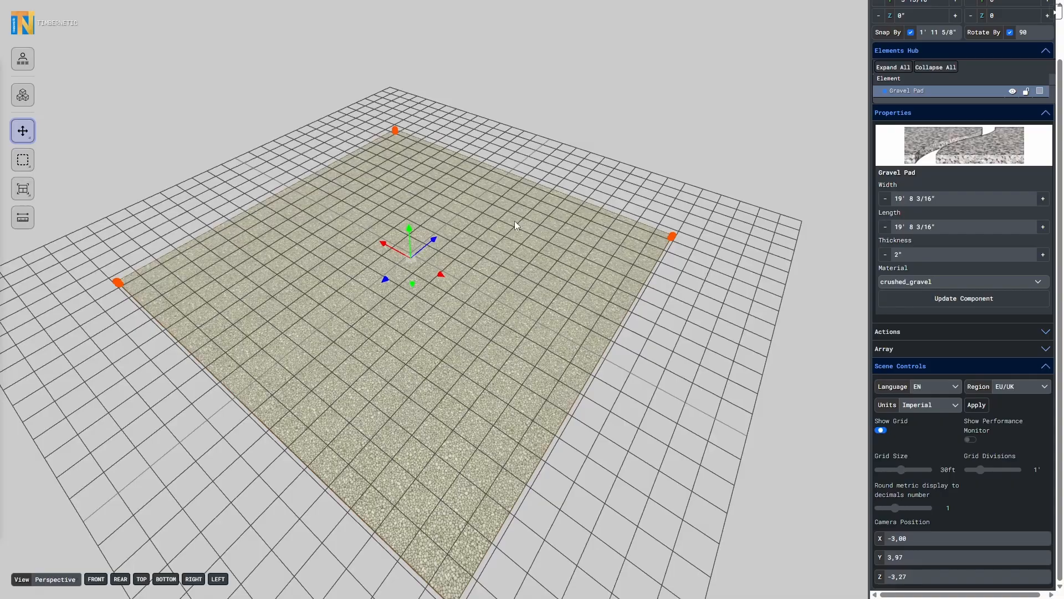
- Save the current project under the title "test 2" and close the projects manager
left_click(28, 61)
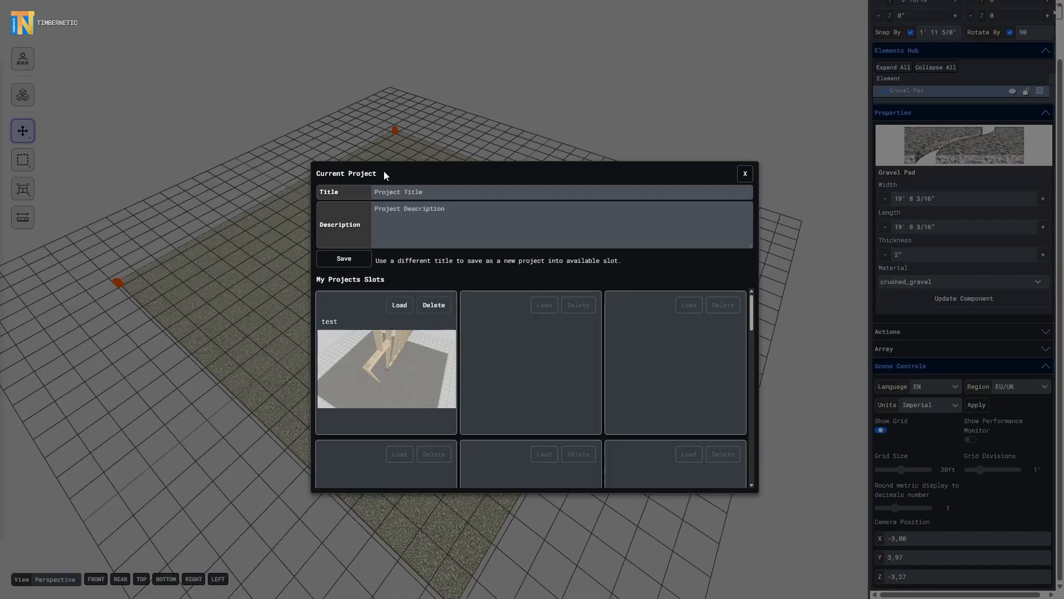
left_click(424, 192)
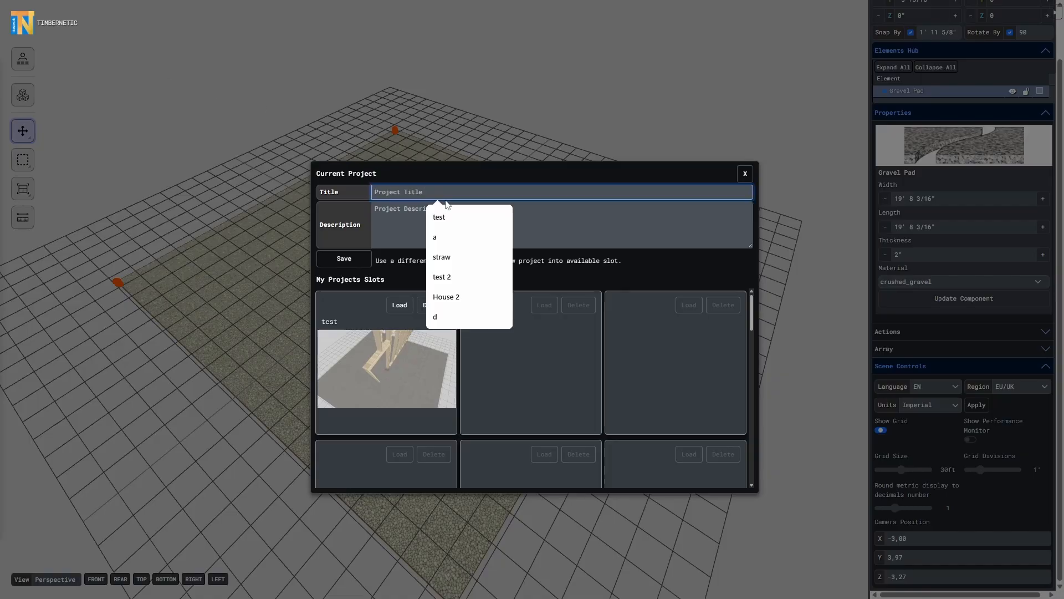
type("test 2")
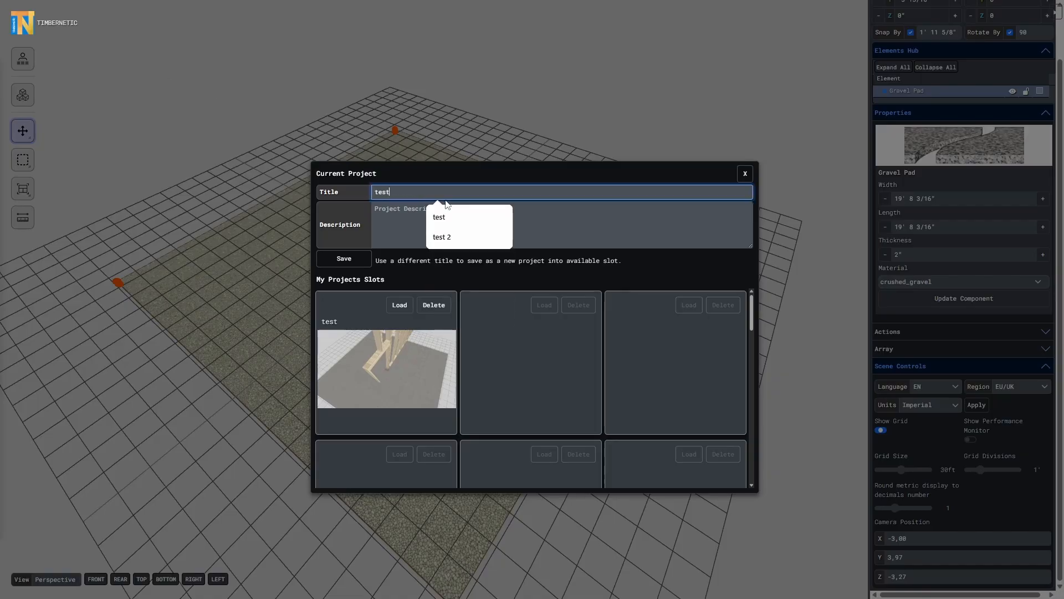
left_click(342, 259)
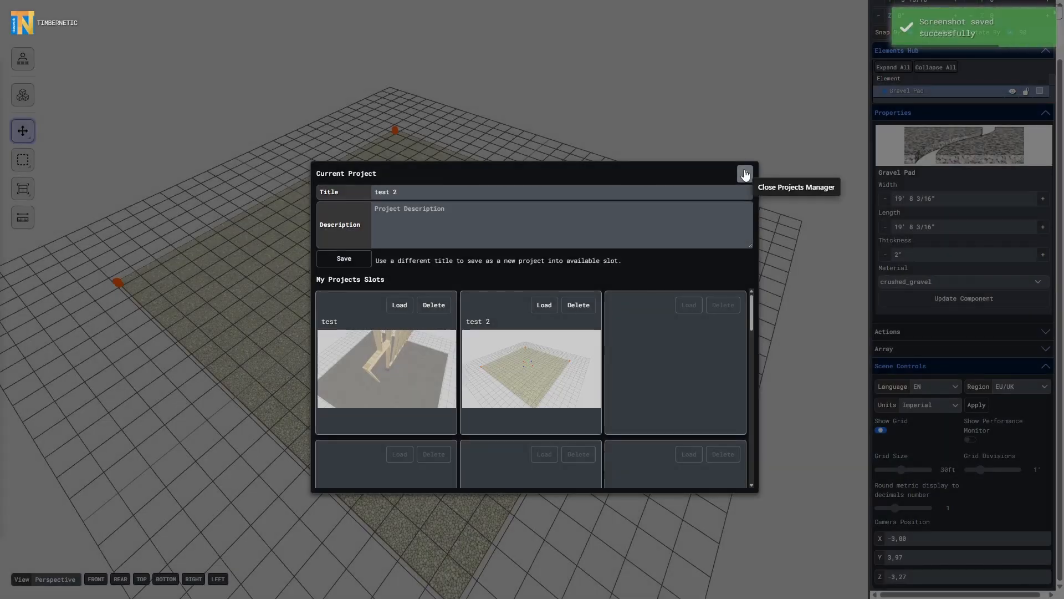
left_click(745, 174)
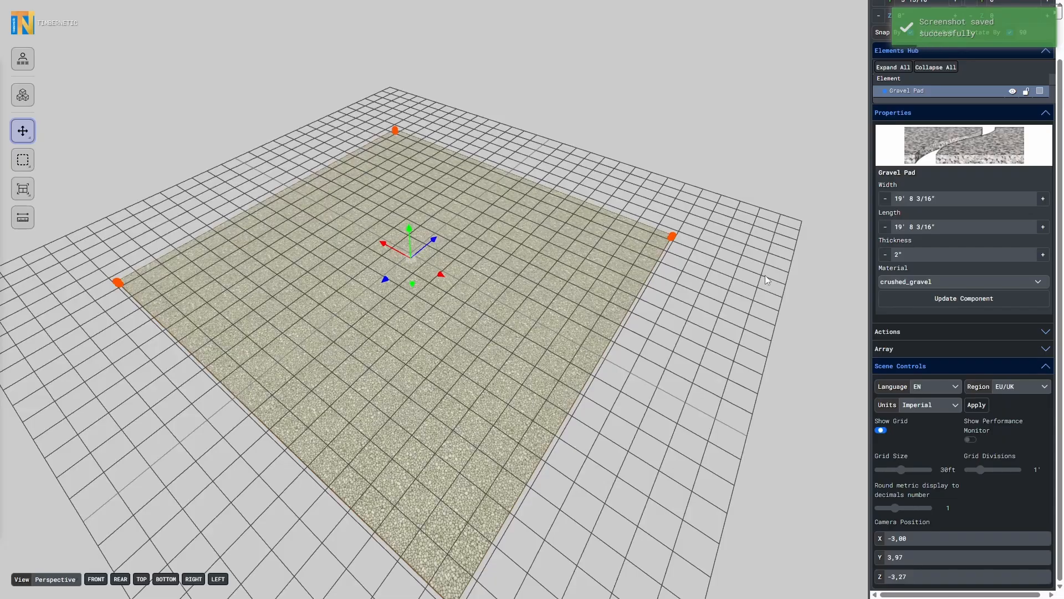
- Apply Metric units to the scene and load the saved project "test 2"
left_click(929, 409)
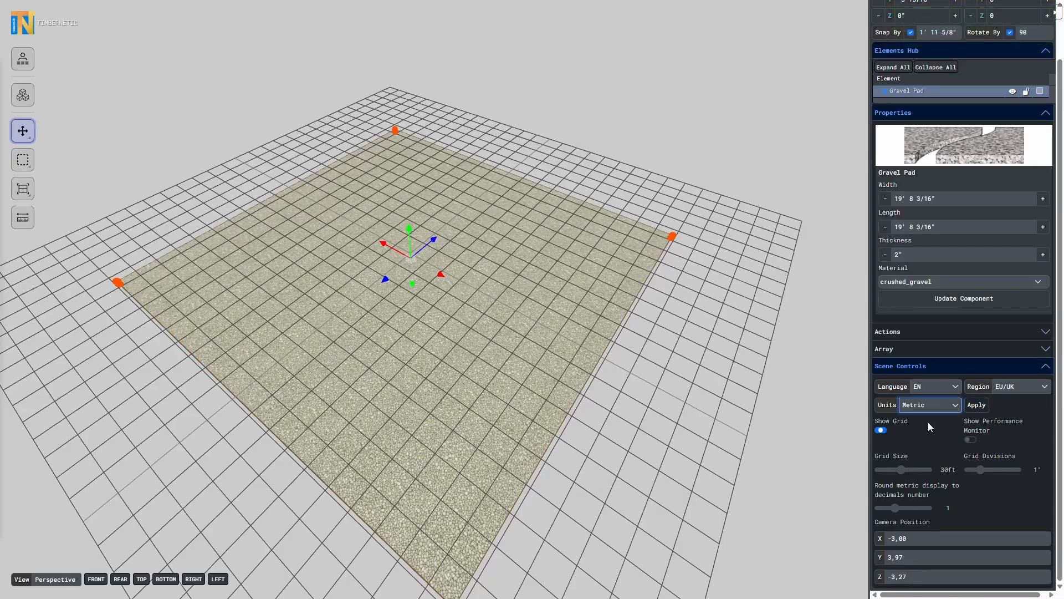
left_click(975, 406)
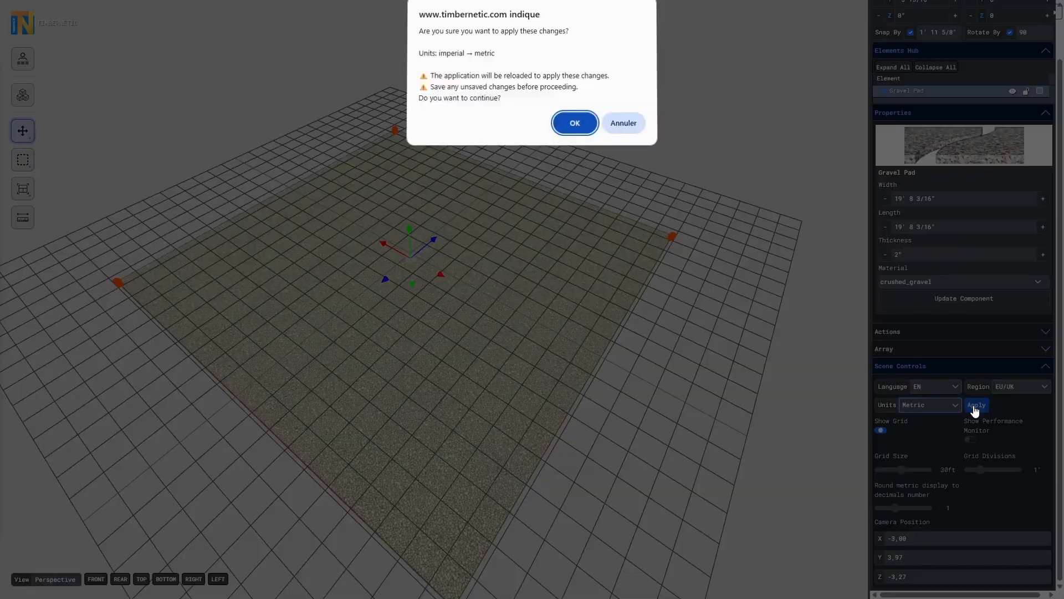
left_click(591, 128)
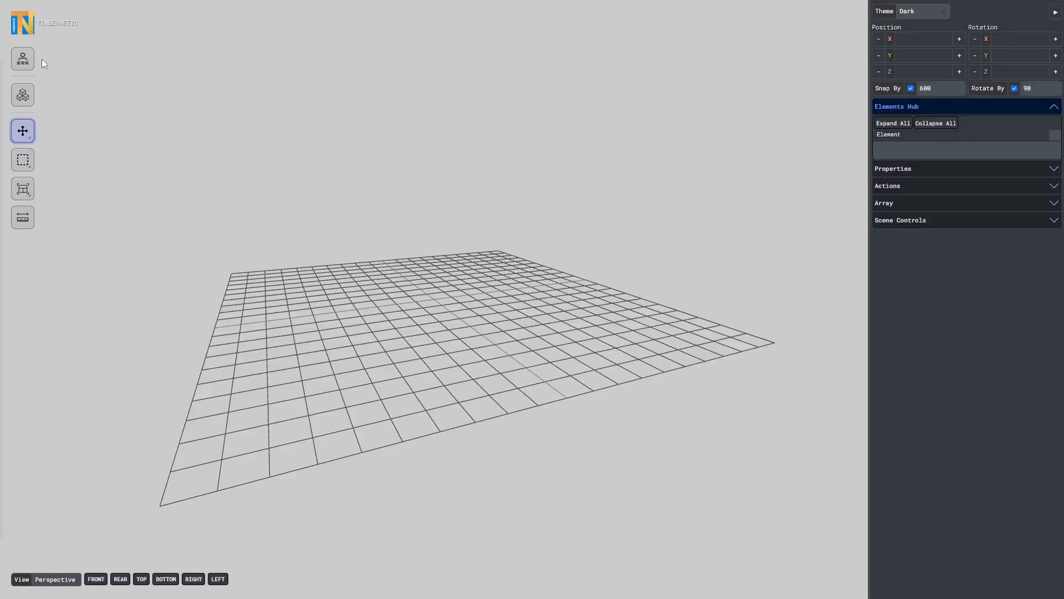
left_click(26, 64)
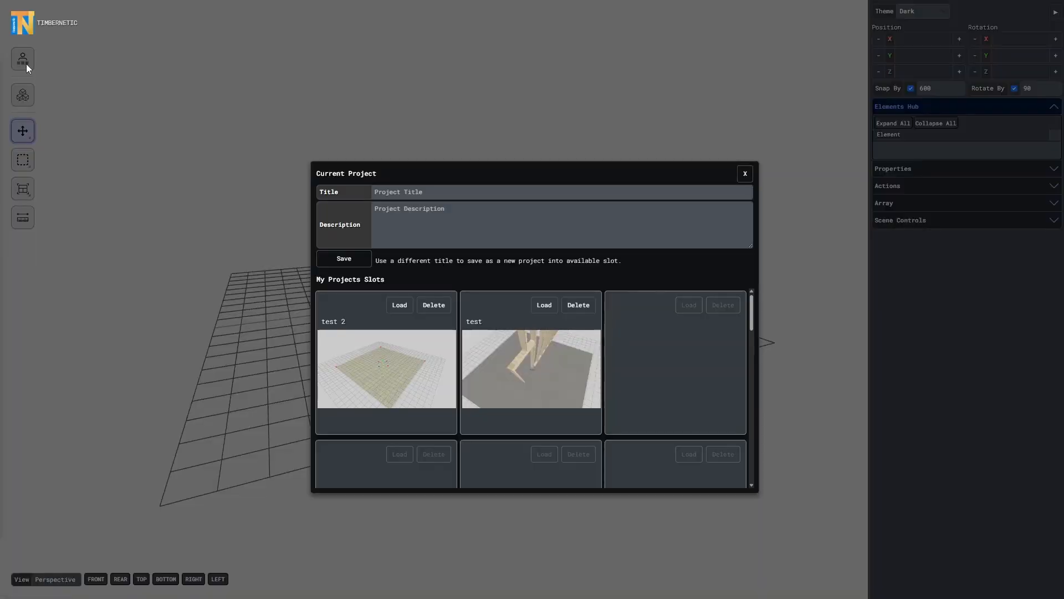
left_click(399, 305)
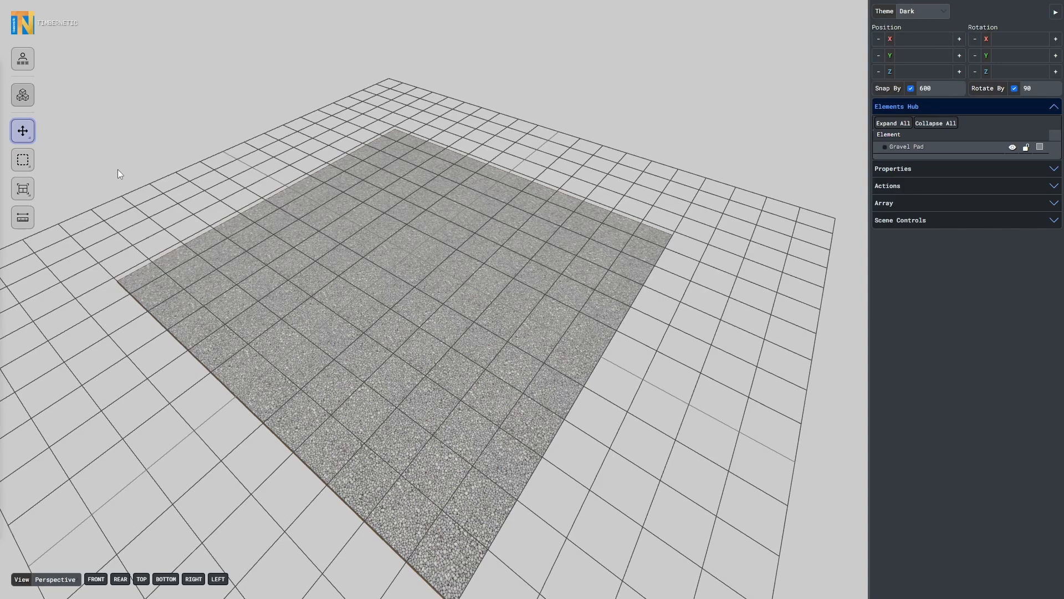
- Set the gravel pad's length to 5000 and its thickness to 200, and update the component
left_click(384, 304)
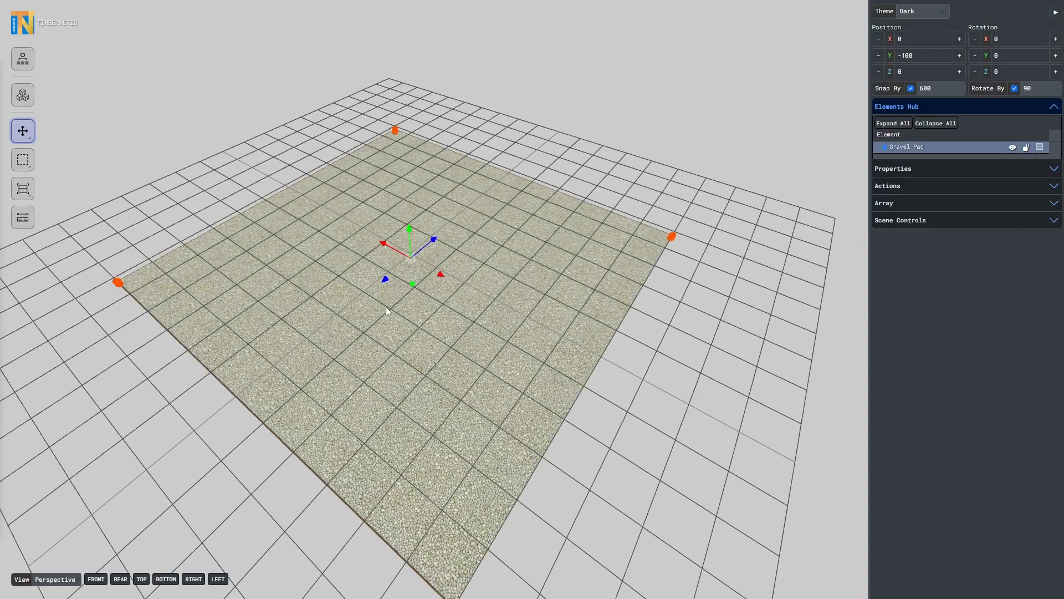
left_click(920, 168)
double_click(938, 282)
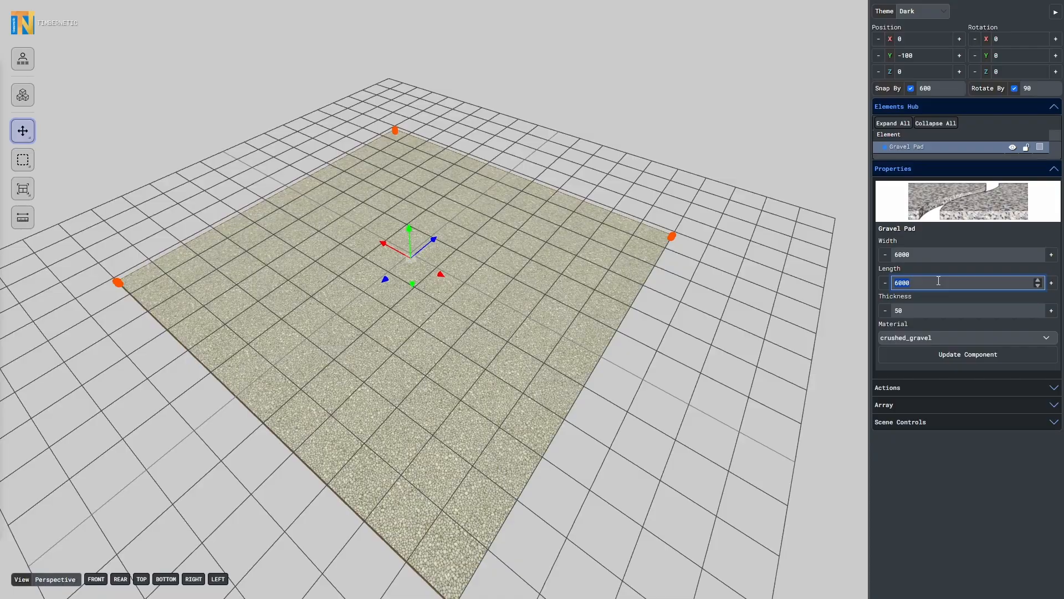
type("500")
left_click(982, 309)
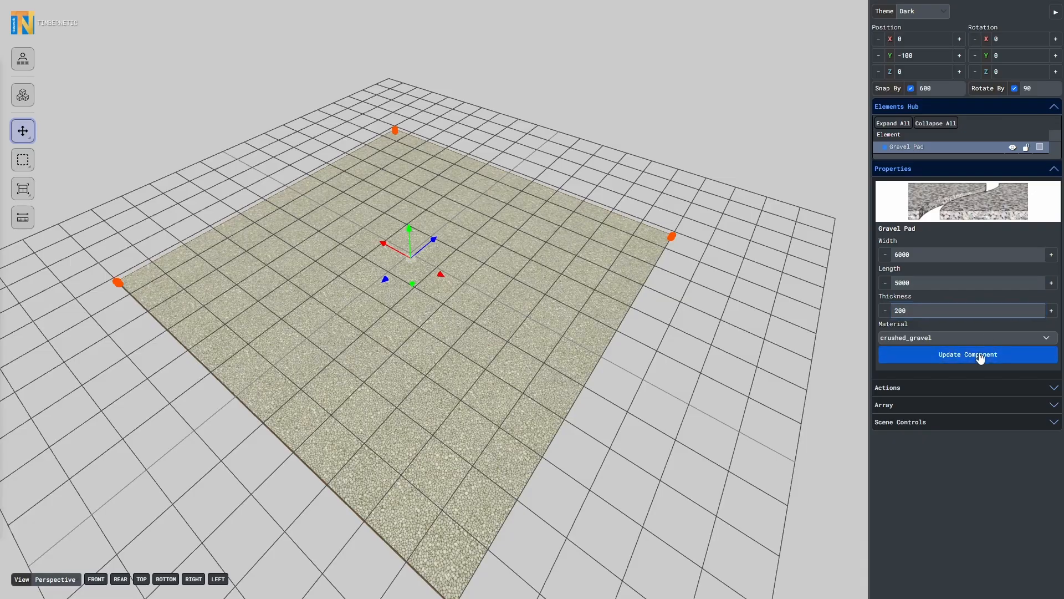
left_click(917, 357)
- Change the gravel pad's material to leveling_gravel, update the component and deselect it
left_click(953, 334)
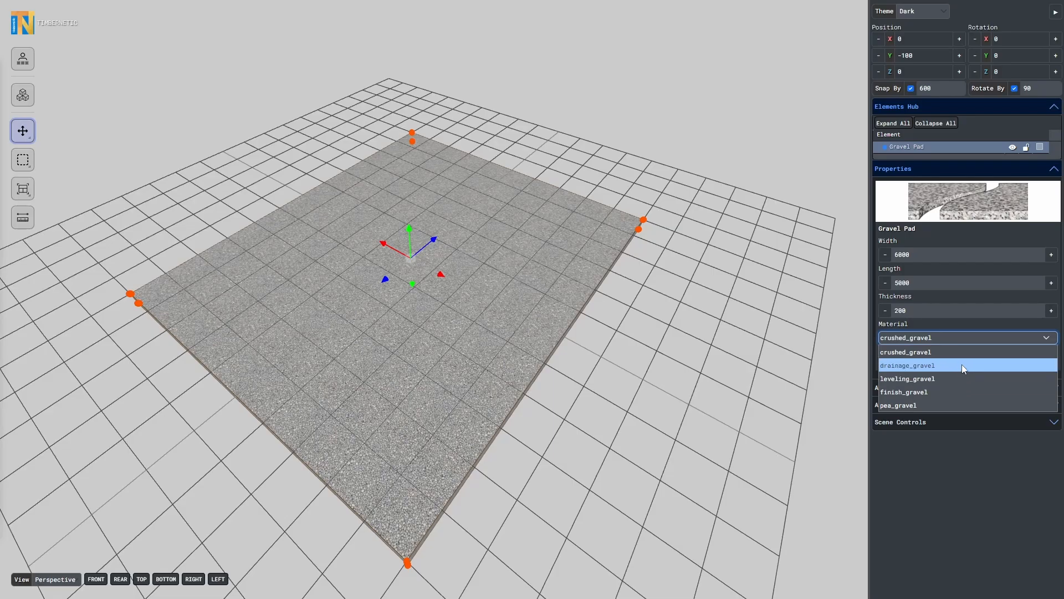
left_click(959, 379)
left_click(951, 356)
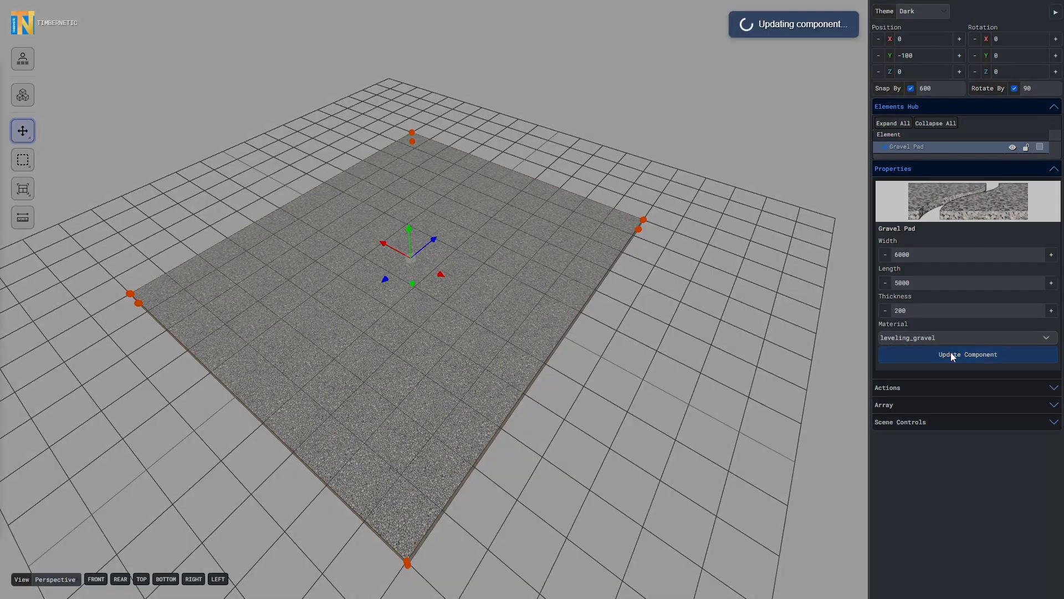
left_click(722, 331)
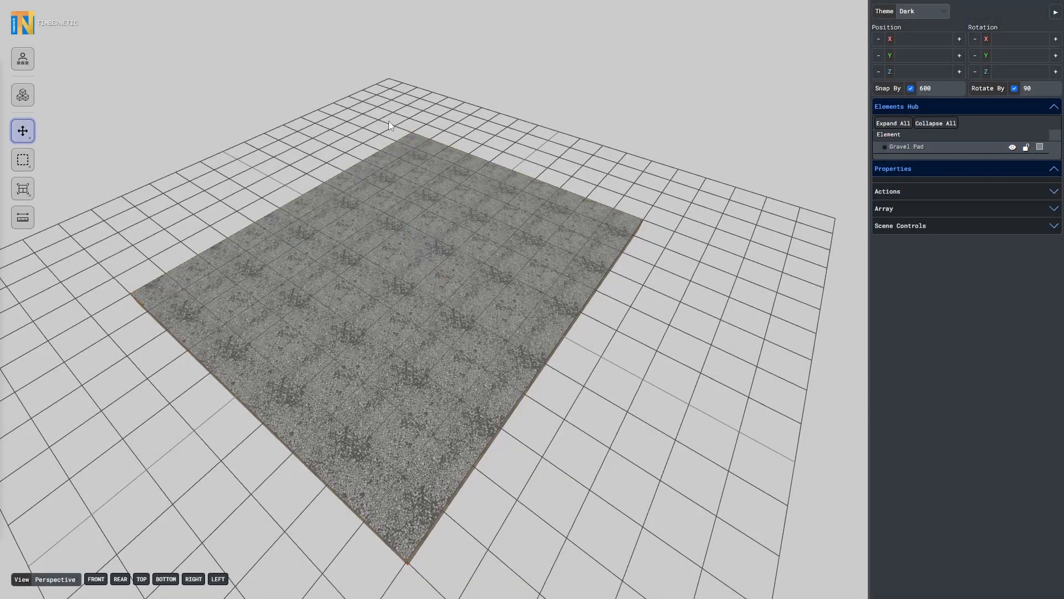
- Add a Concrete Slab Foundation over the gravel pad, 6000 wide, 5000 long and 200 thick, in concrete_c25
left_click(22, 95)
left_click(168, 267)
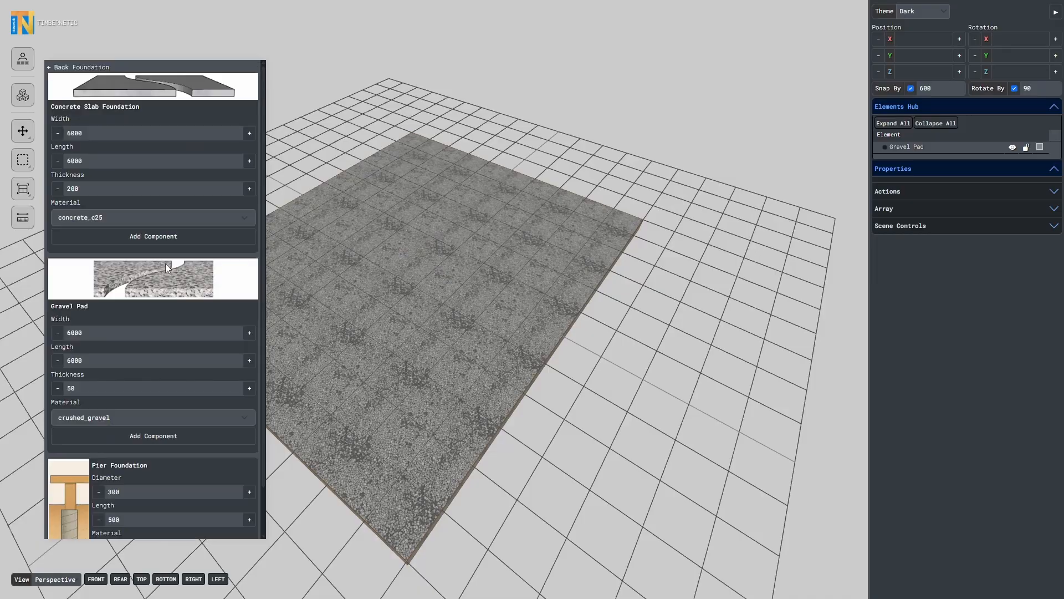
double_click(149, 161)
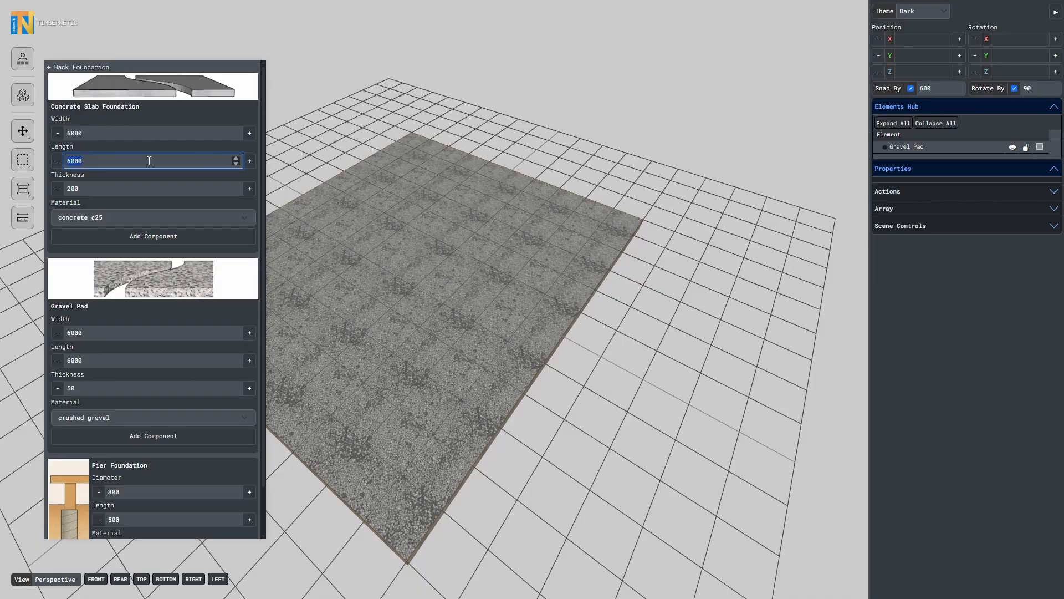
type("5")
left_click(149, 237)
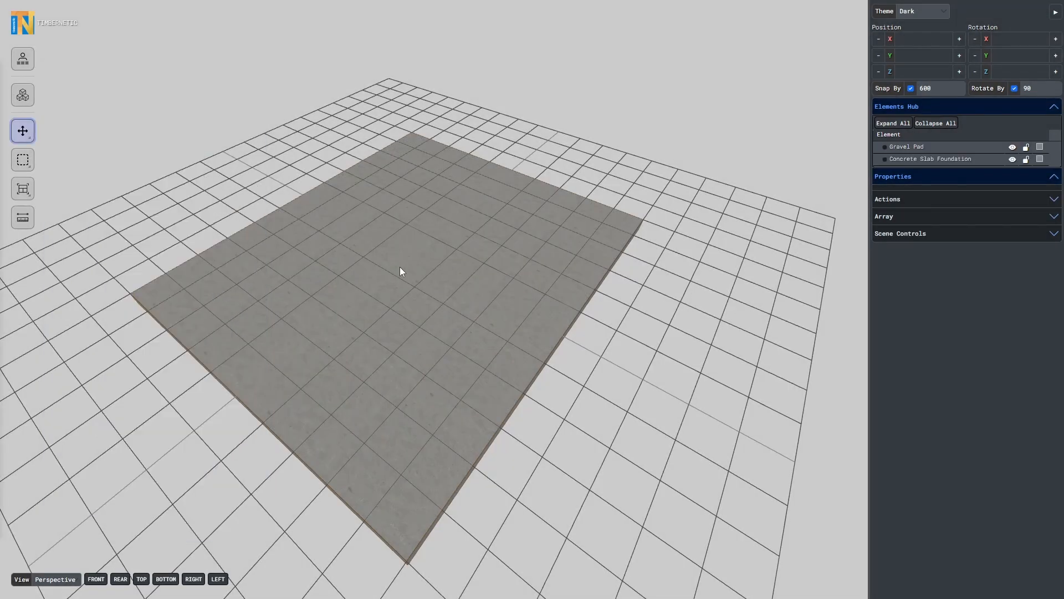
- Lower the gravel pad along Y until it sits directly beneath the concrete slab, and deselect it
left_click(412, 263)
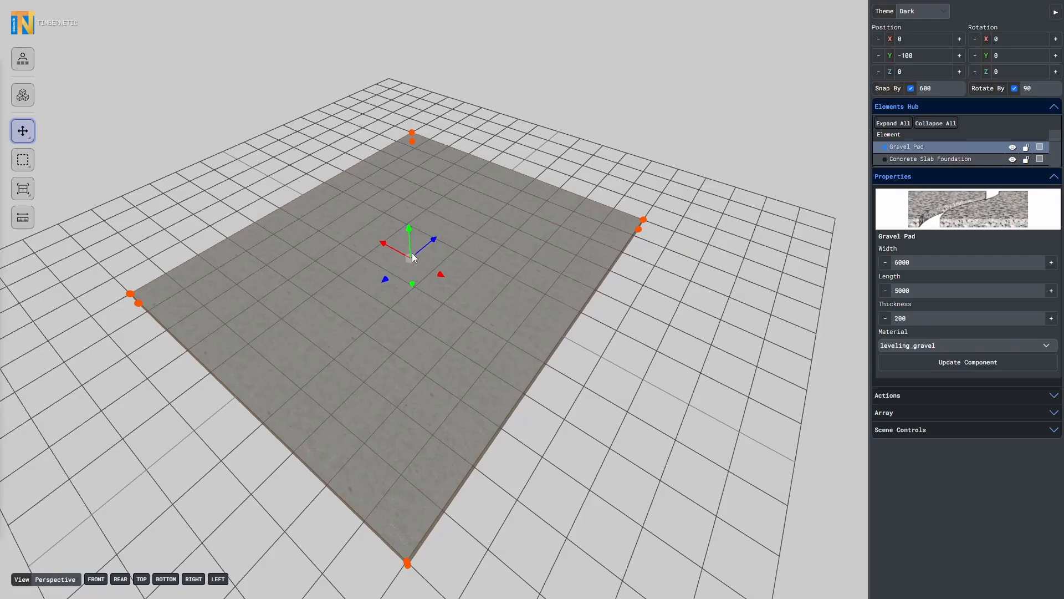
left_click_drag(411, 233, 412, 236)
left_click_drag(596, 467, 597, 394)
scroll(418, 221, "up", 2)
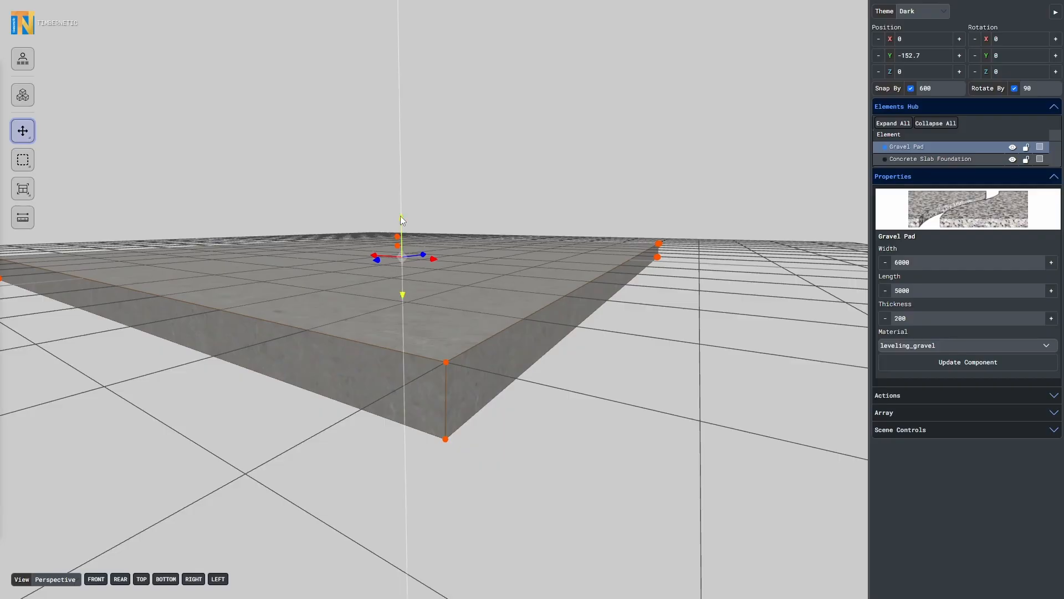
mouse_move(400, 215)
left_mouse_down()
mouse_move(400, 86)
mouse_move(401, 235)
left_mouse_up()
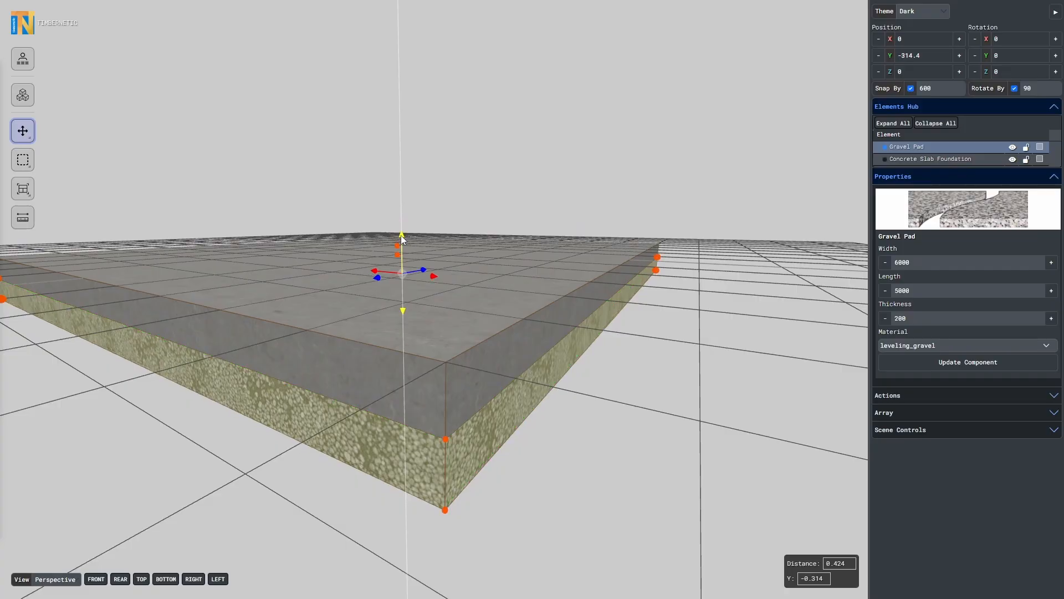
left_click(340, 163)
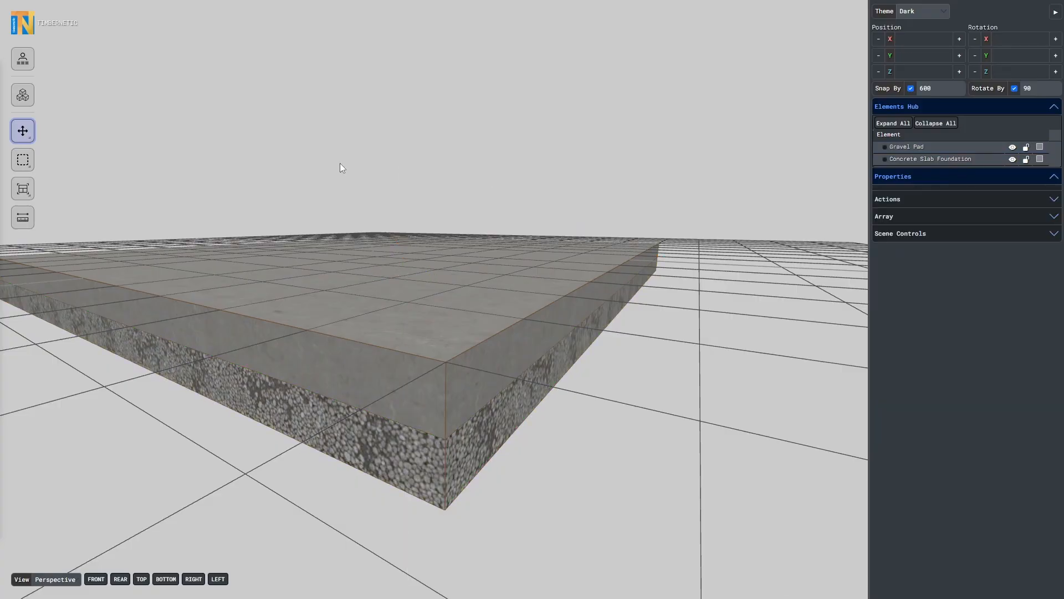
- Add a Plate component with section 2×8 (38x184), length 5100 and material pine_c24_cl3
scroll(340, 163, "down", 5)
left_click_drag(340, 162, 413, 191)
left_click(25, 94)
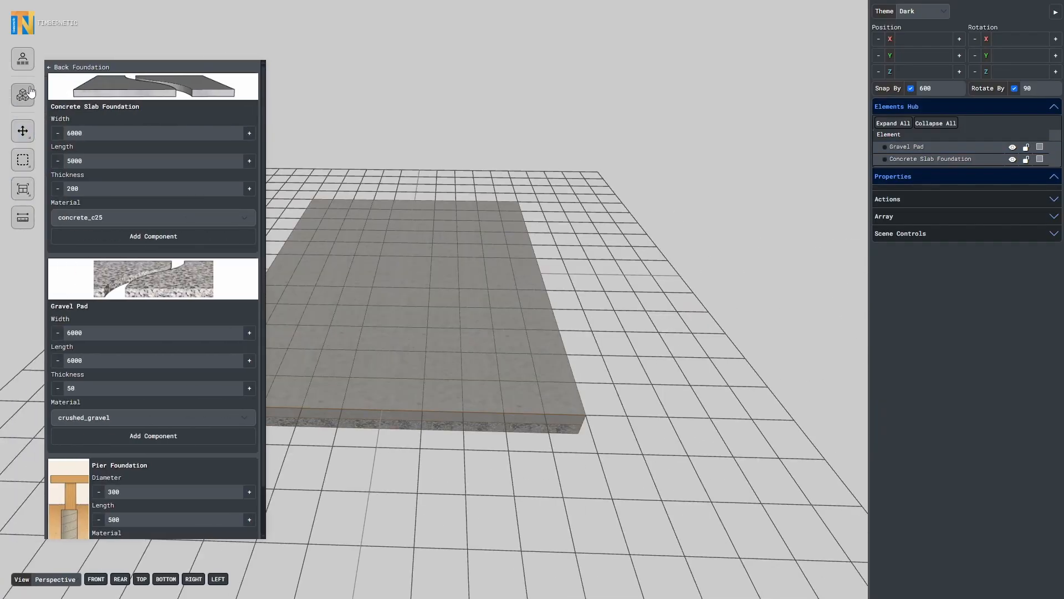
left_click(58, 67)
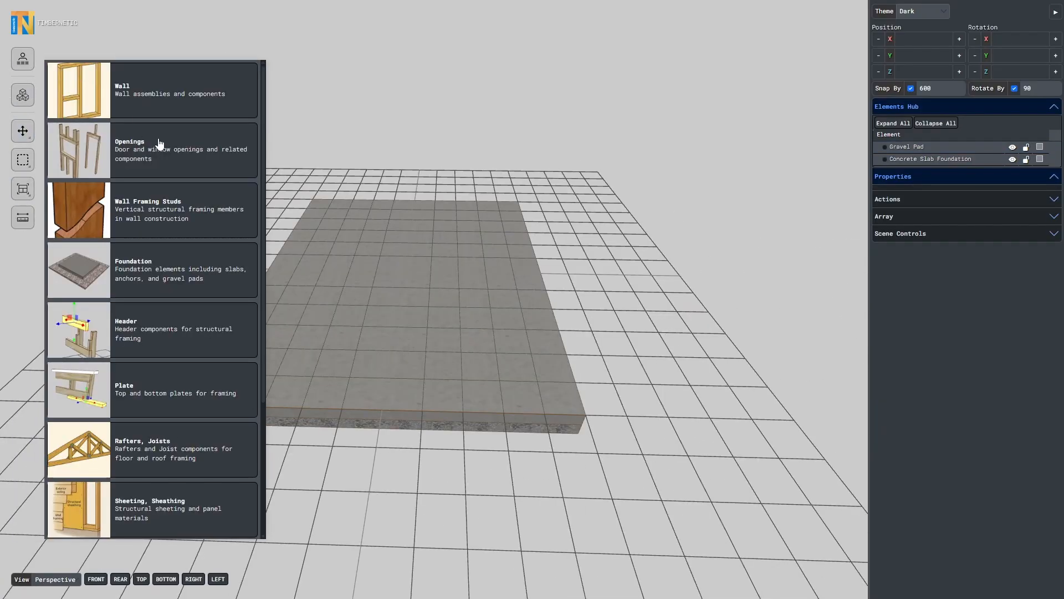
left_click(158, 386)
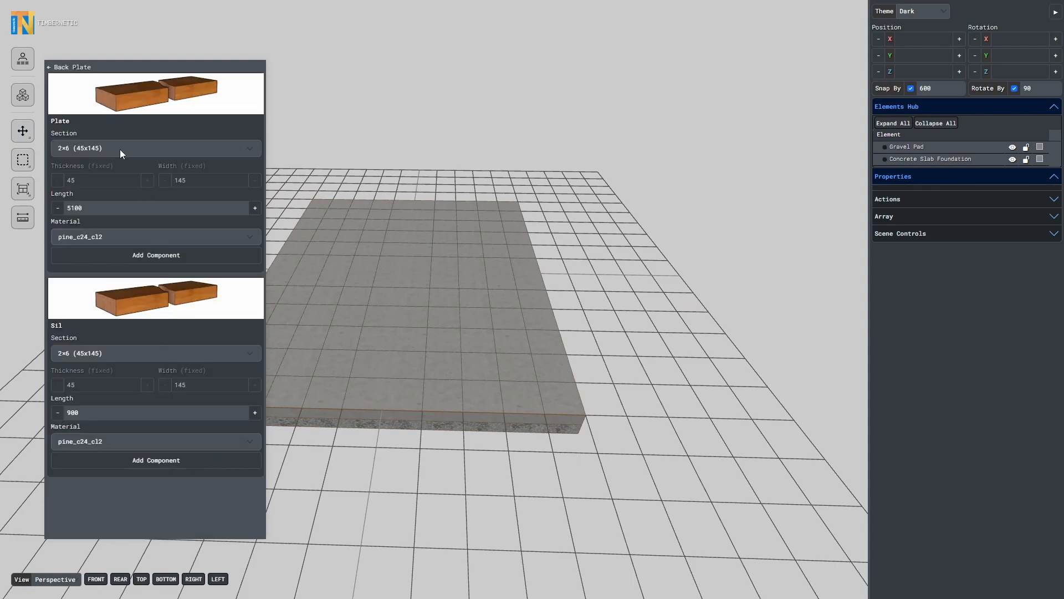
left_click(119, 148)
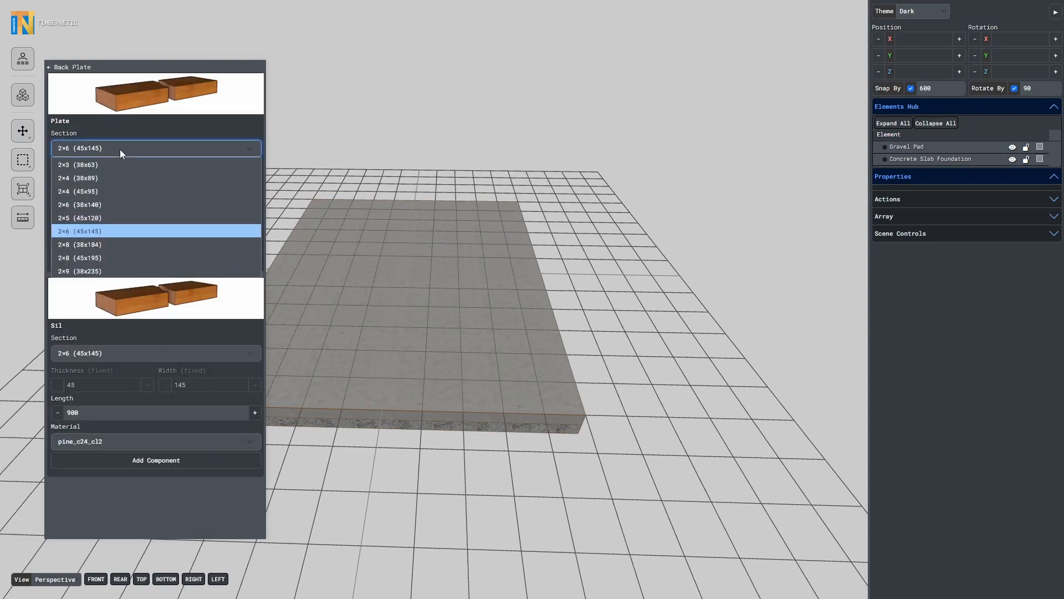
left_click(115, 243)
left_click(108, 239)
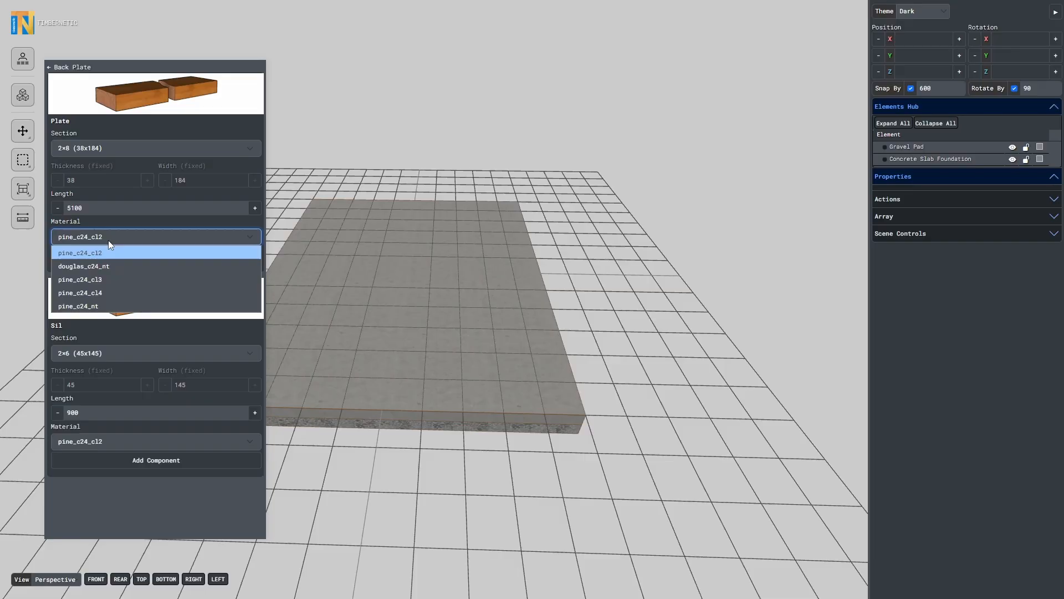
left_click(117, 275)
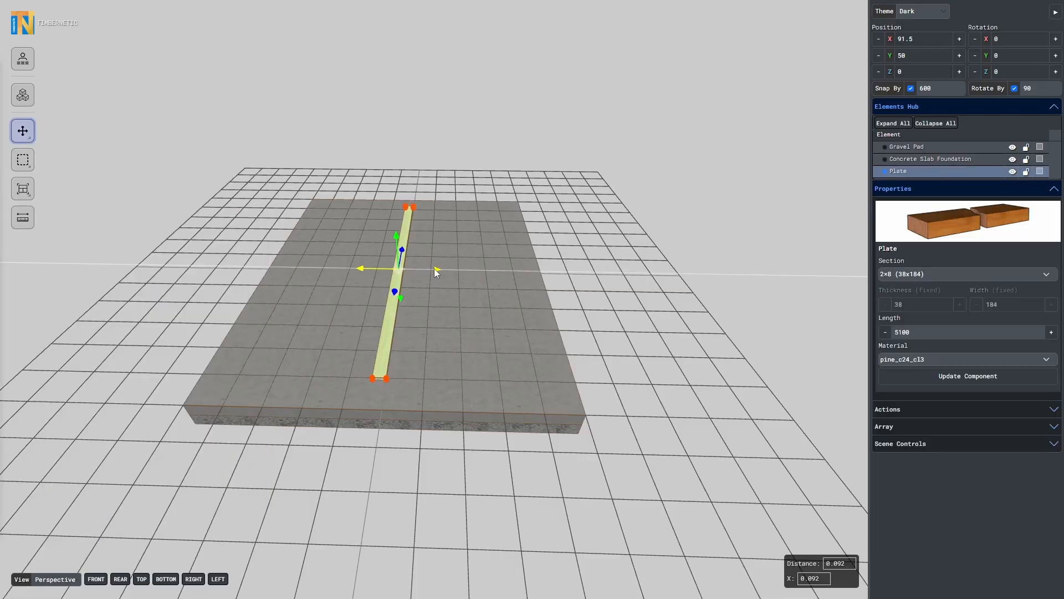
- Move the plate onto the slab's long edge, aligned with its corner at X -2408, Z -450
left_click_drag(434, 268, 557, 326)
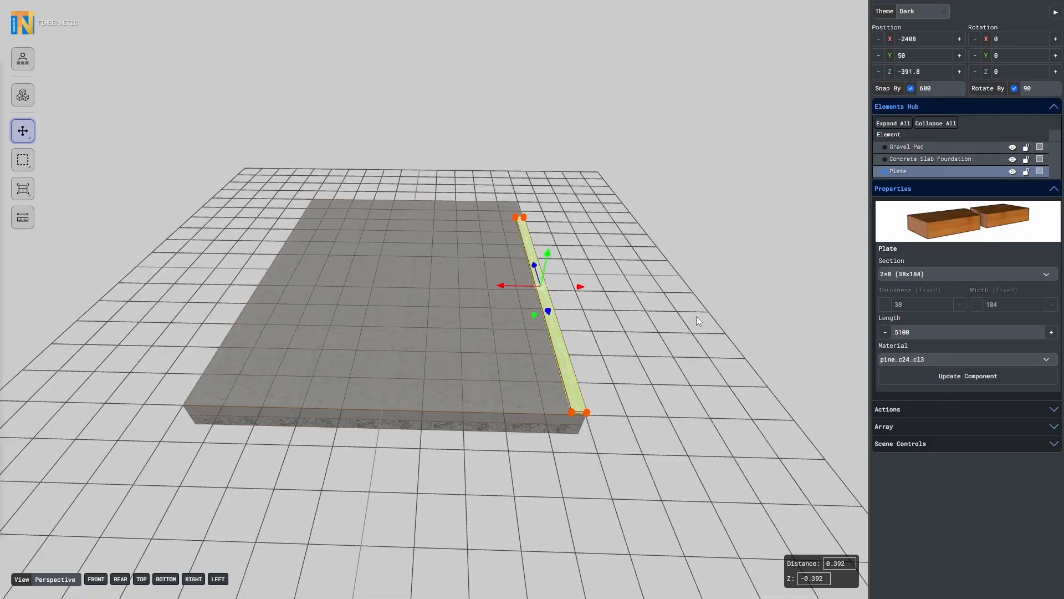
left_click_drag(691, 331, 519, 367)
left_click(553, 324)
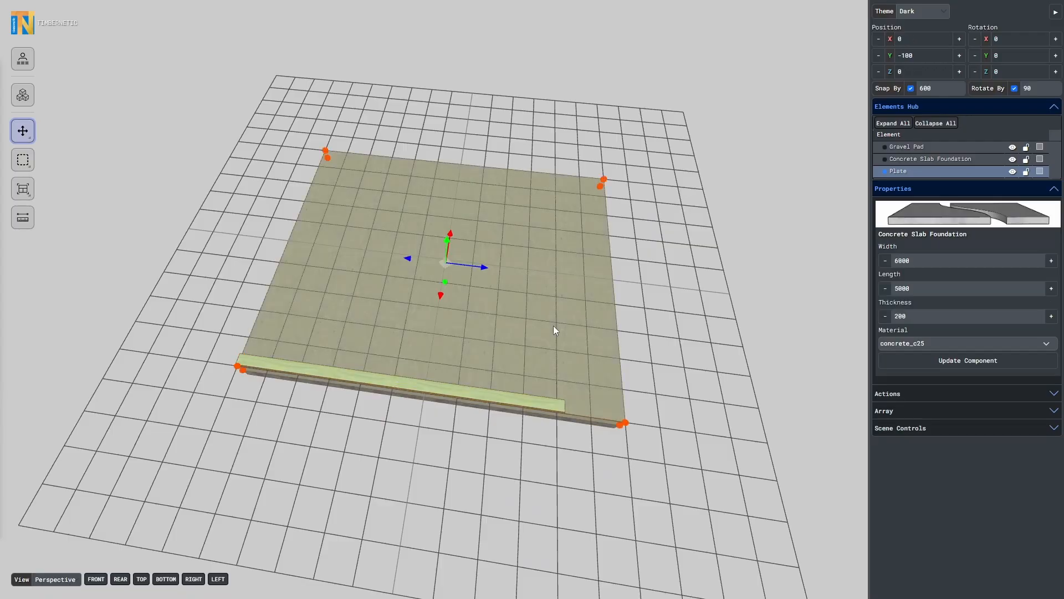
- Set the plate's length to 6000, update the component and realign it with both ends of the slab's long edge
left_click(542, 409)
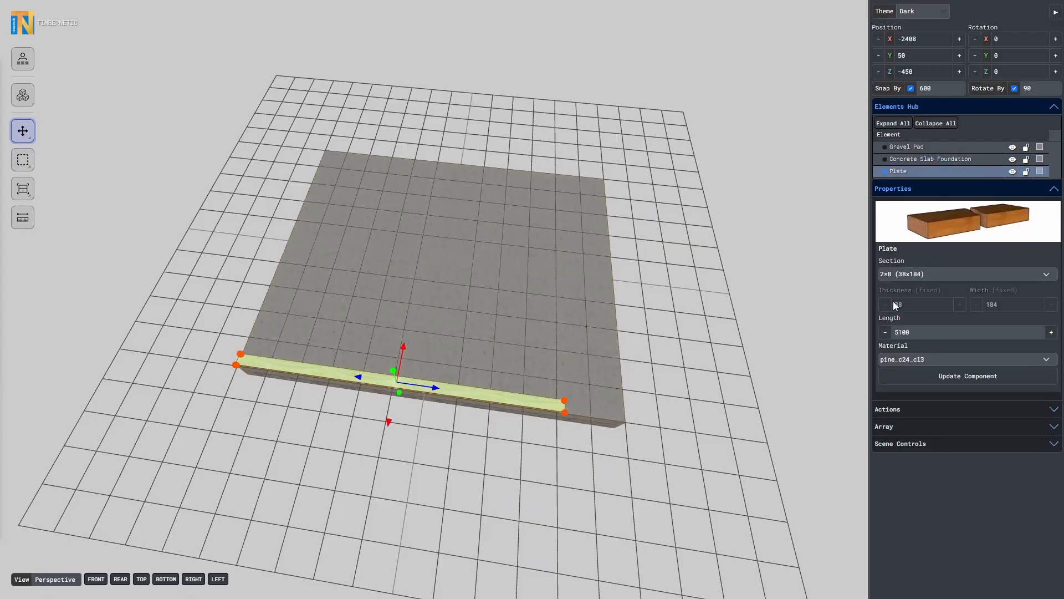
left_click(914, 328)
double_click(916, 328)
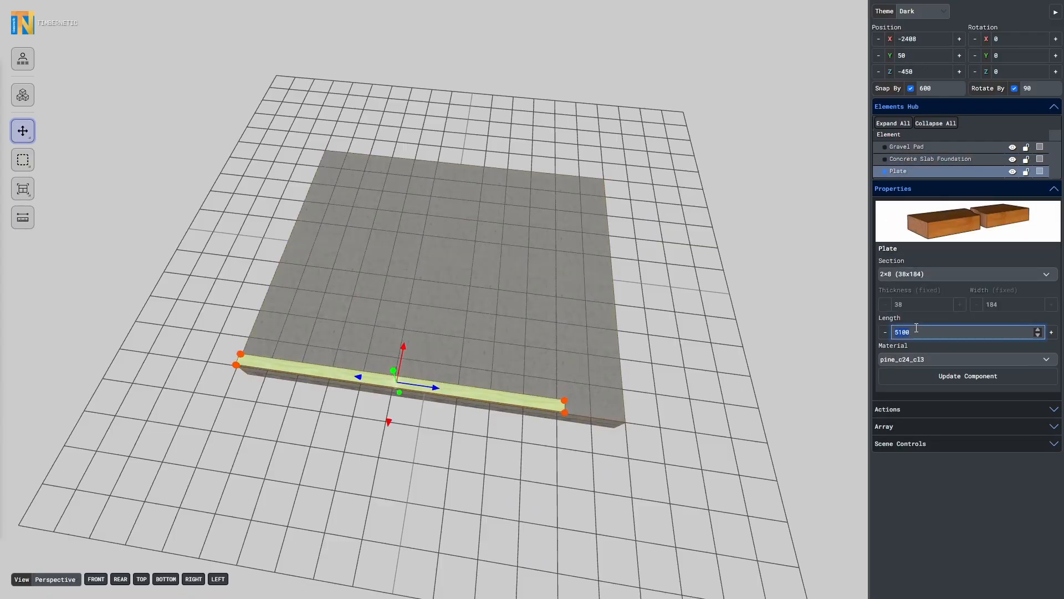
type("6000")
left_click(948, 376)
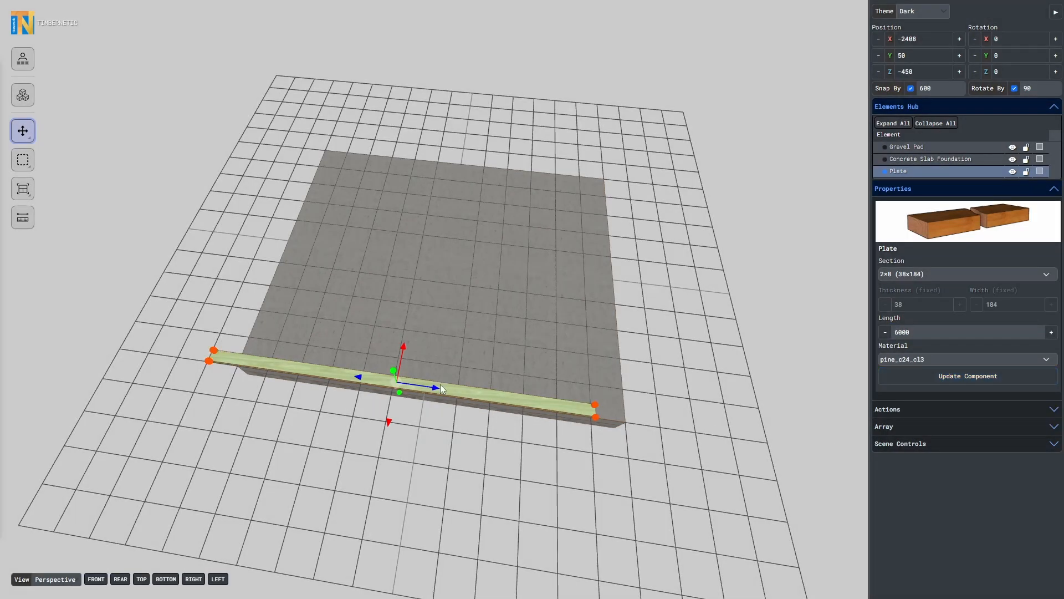
left_click_drag(440, 388, 463, 406)
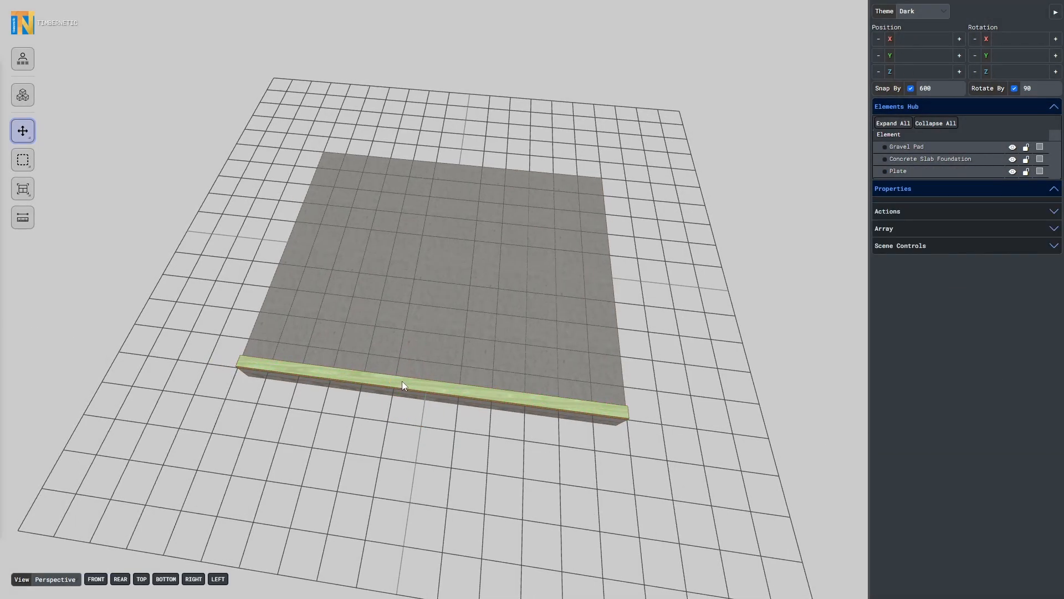
- Copy the 6000 plate along X to the middle of the slab, at about X 72
left_click(423, 392)
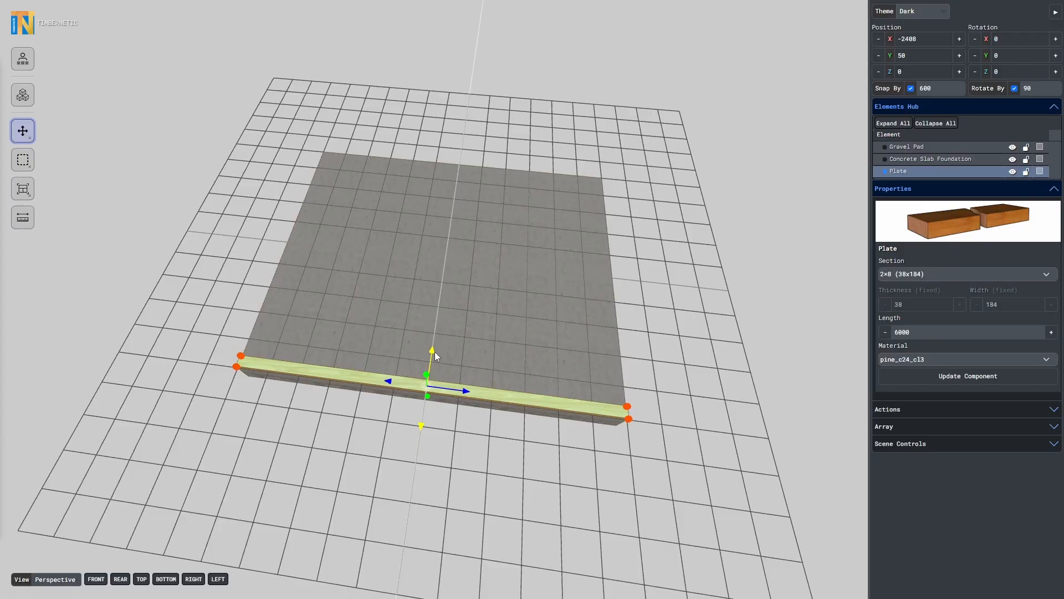
key("ctrl+c")
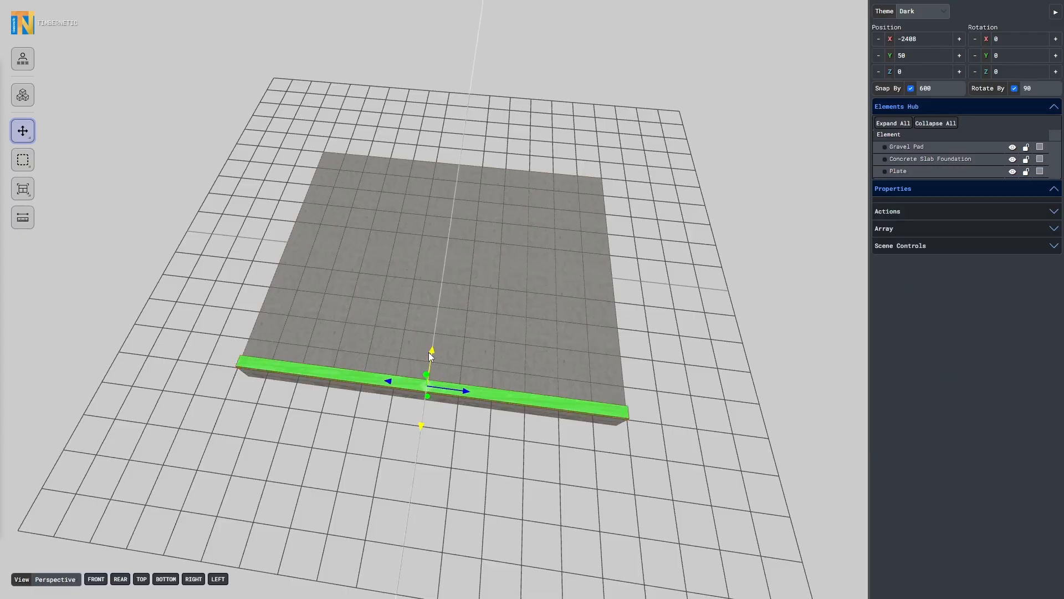
left_click_drag(431, 355, 452, 235)
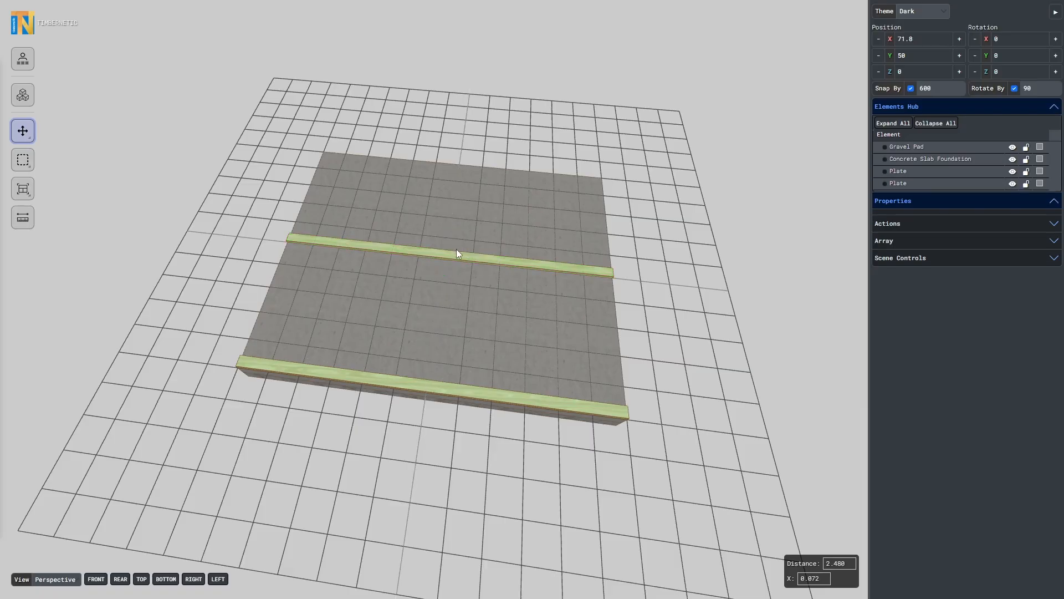
- Rotate the copied plate to -90 about Y in 45-degree increments and move it to the adjacent slab edge, butting against the first plate
left_click(456, 258)
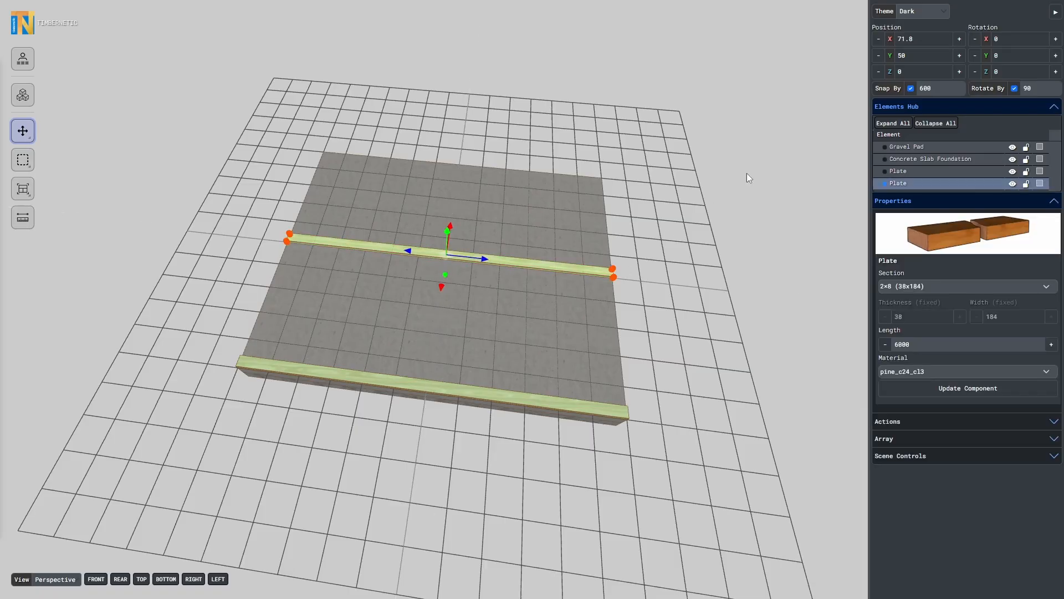
left_click(1038, 87)
type("45")
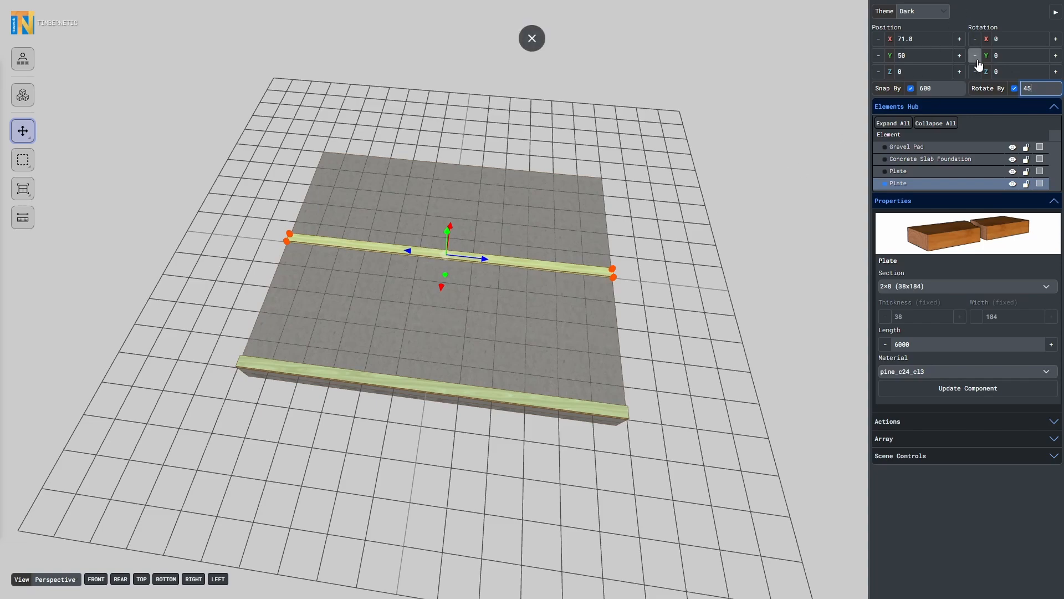
left_click(975, 56)
left_click(978, 59)
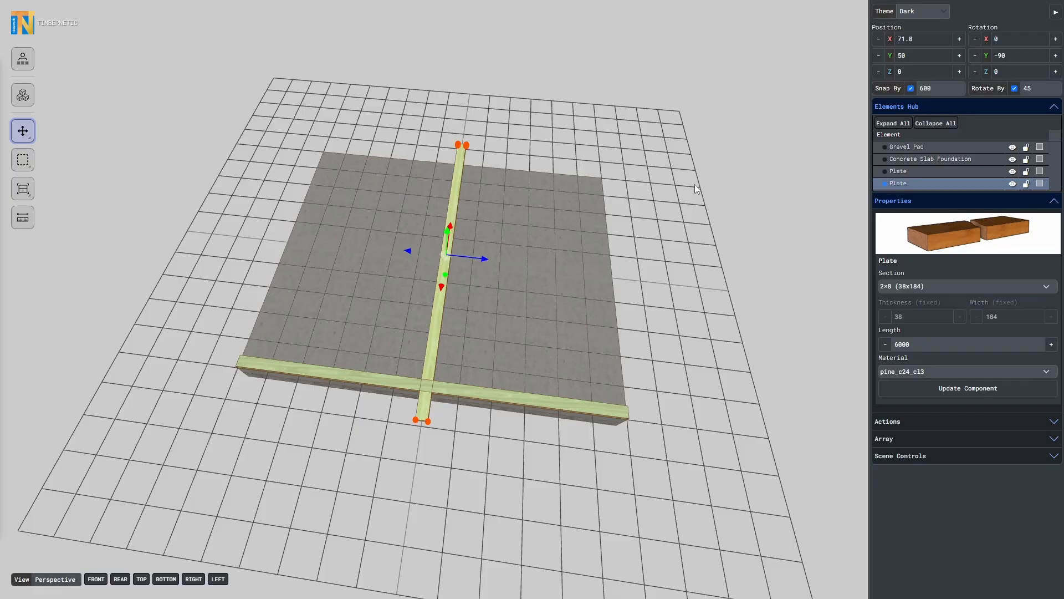
left_click_drag(456, 261, 336, 248)
key("Escape")
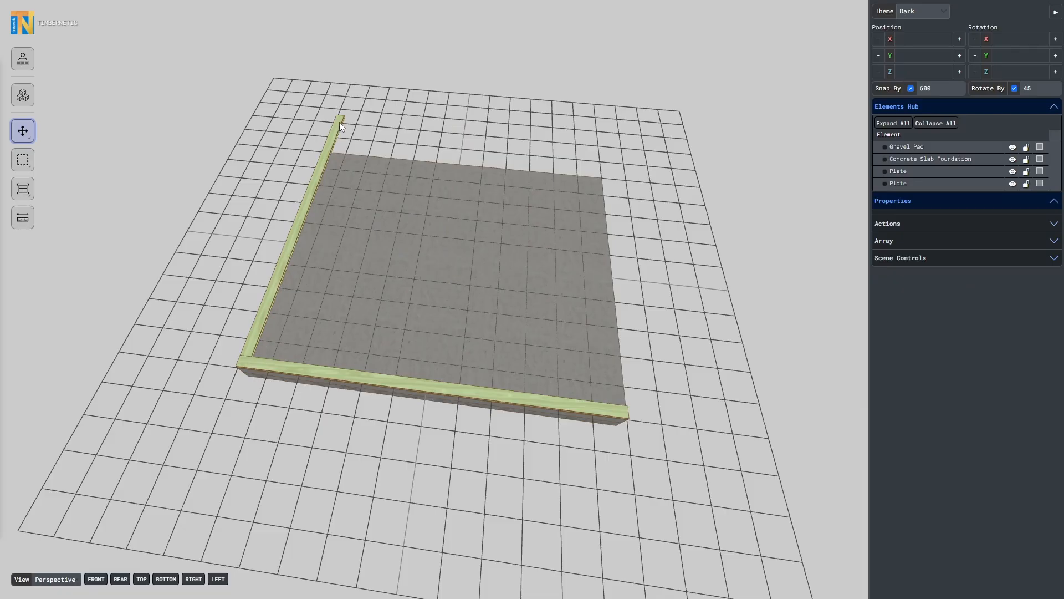
- Shorten the rotated plate's overhanging end to the slab corner with Resize on Axis, giving a length of 4816
right_click(24, 132)
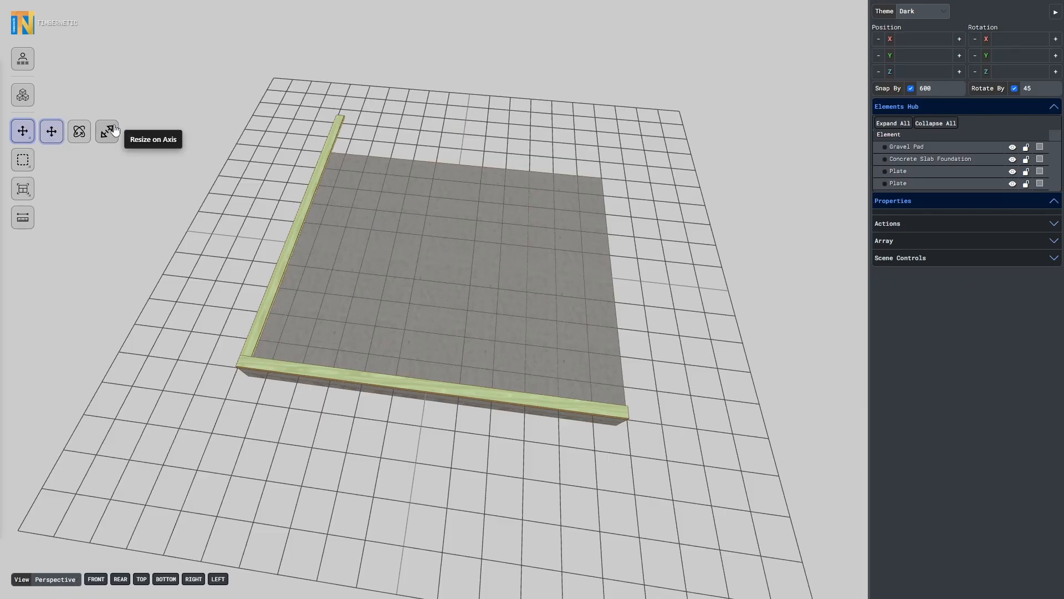
left_click(107, 132)
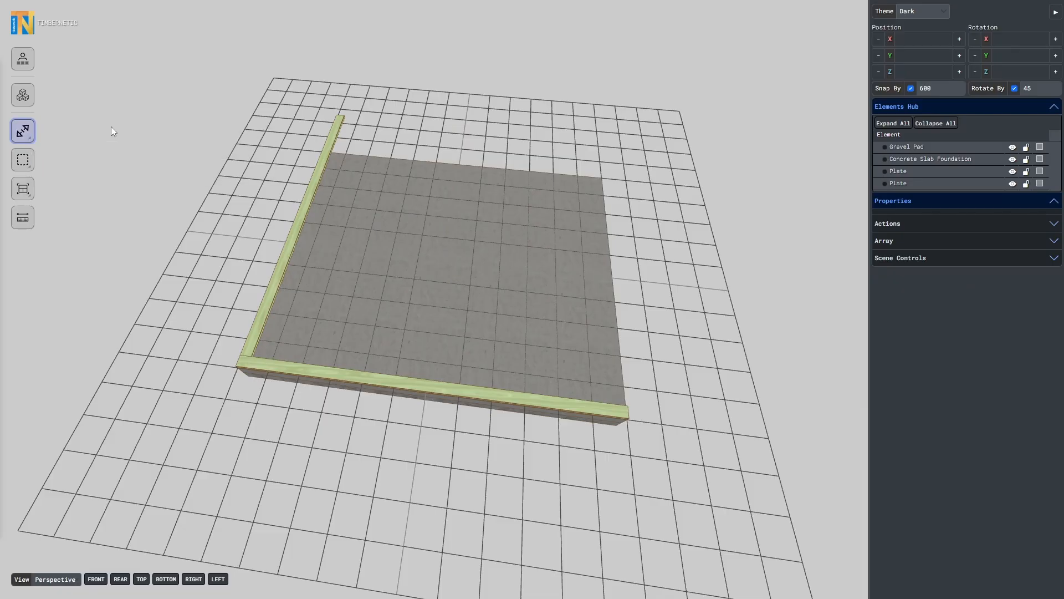
left_click(330, 138)
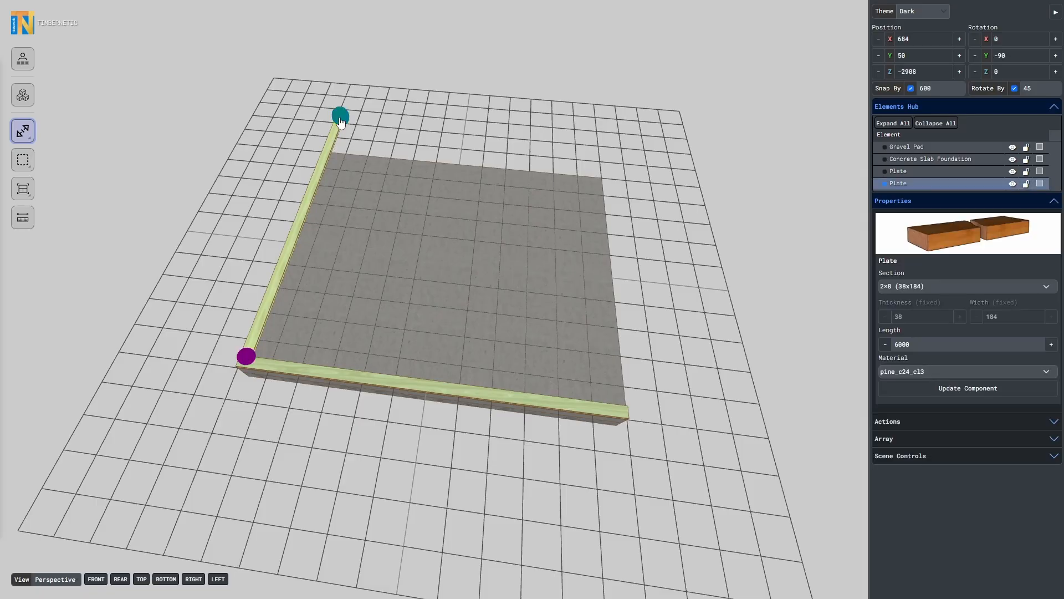
left_click_drag(340, 117, 330, 167)
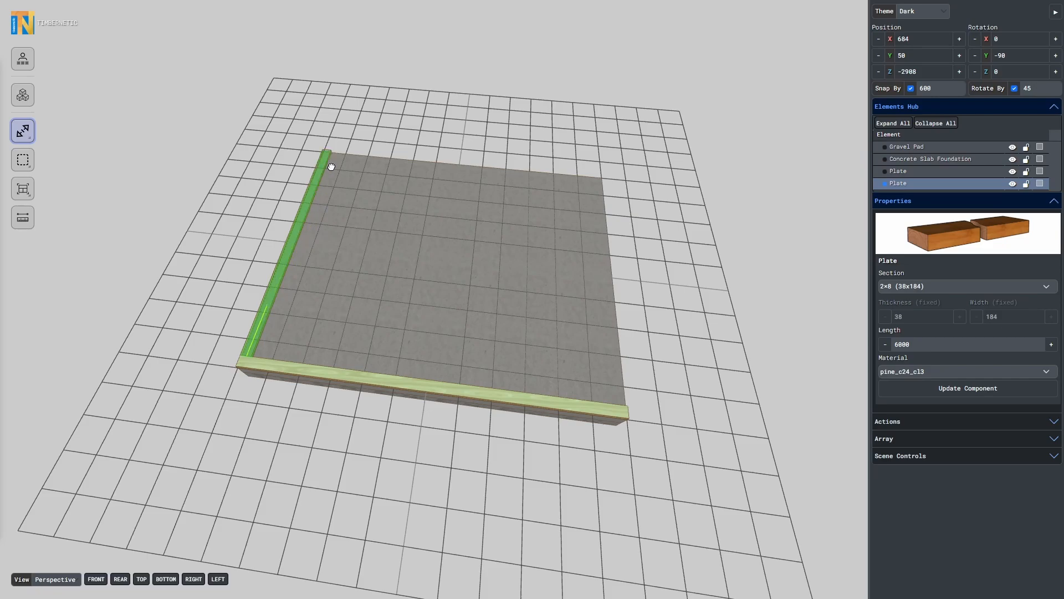
left_click(331, 166)
- Turn off the scene grid for a clear close view of the foundation and plates
left_click_drag(311, 188, 471, 155)
key("Escape")
scroll(553, 344, "up", 3)
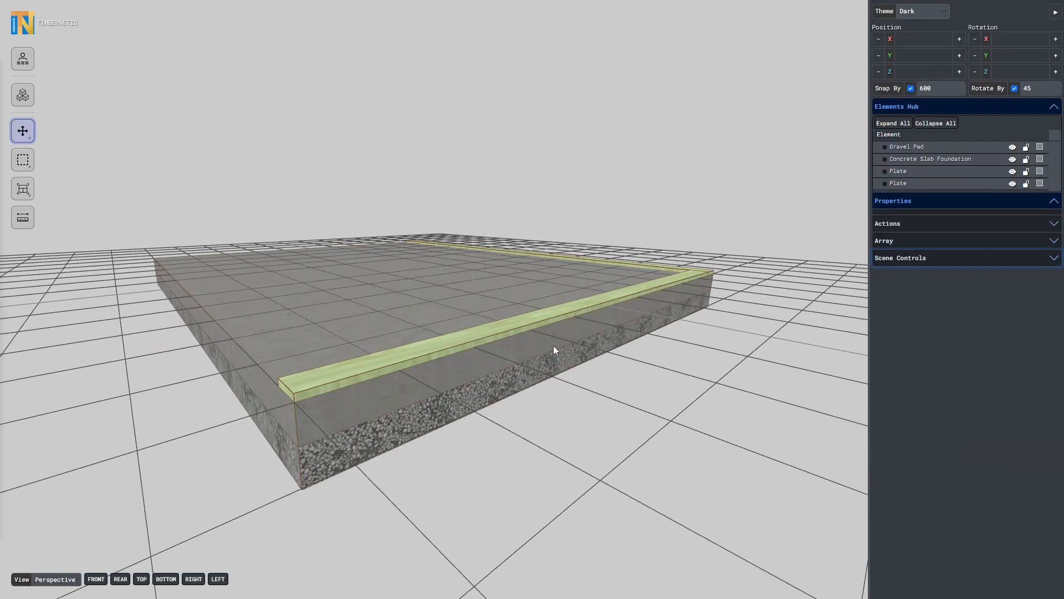
left_click(948, 258)
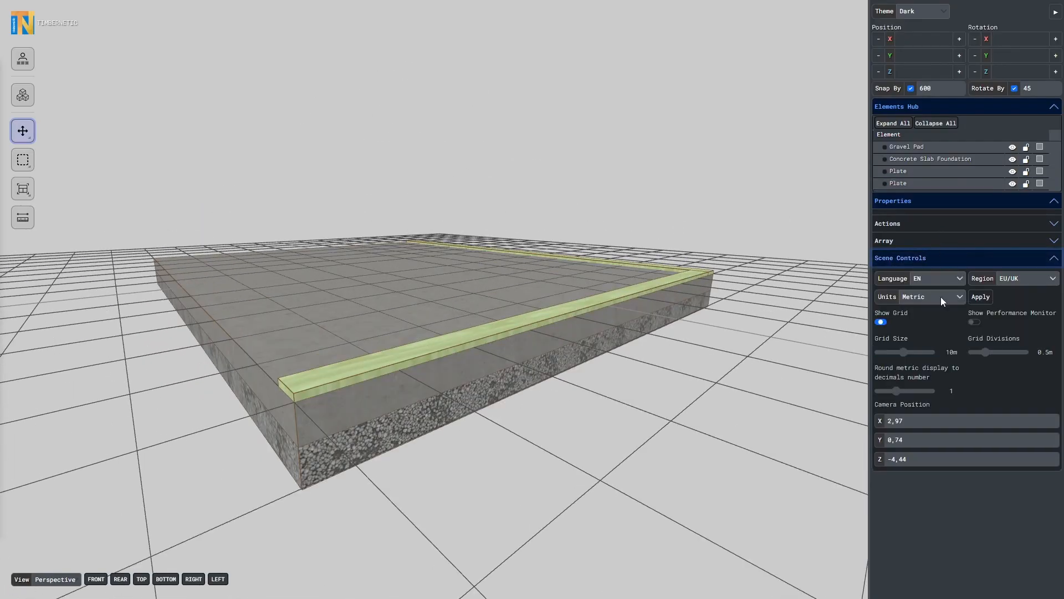
left_click(880, 322)
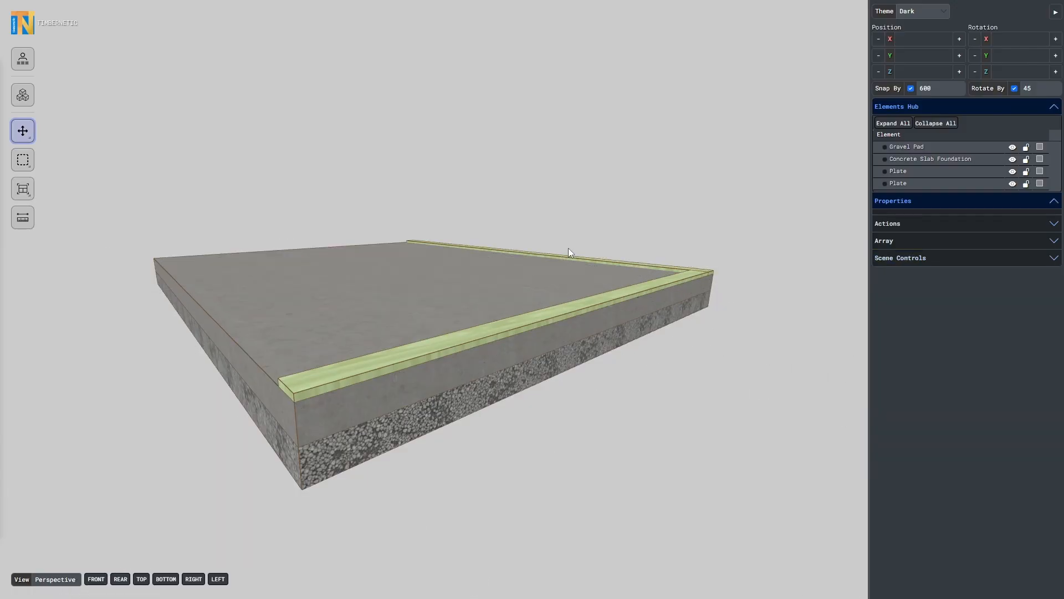
- Copy the 6000 plate along X to the opposite long edge of the slab and deselect it
left_click(598, 258)
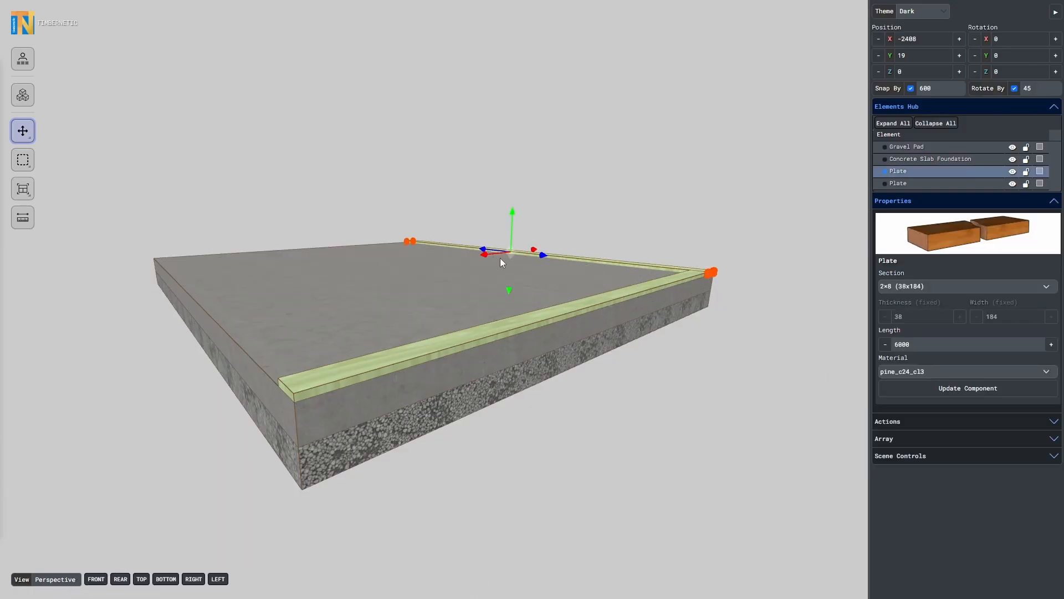
key("ctrl+c")
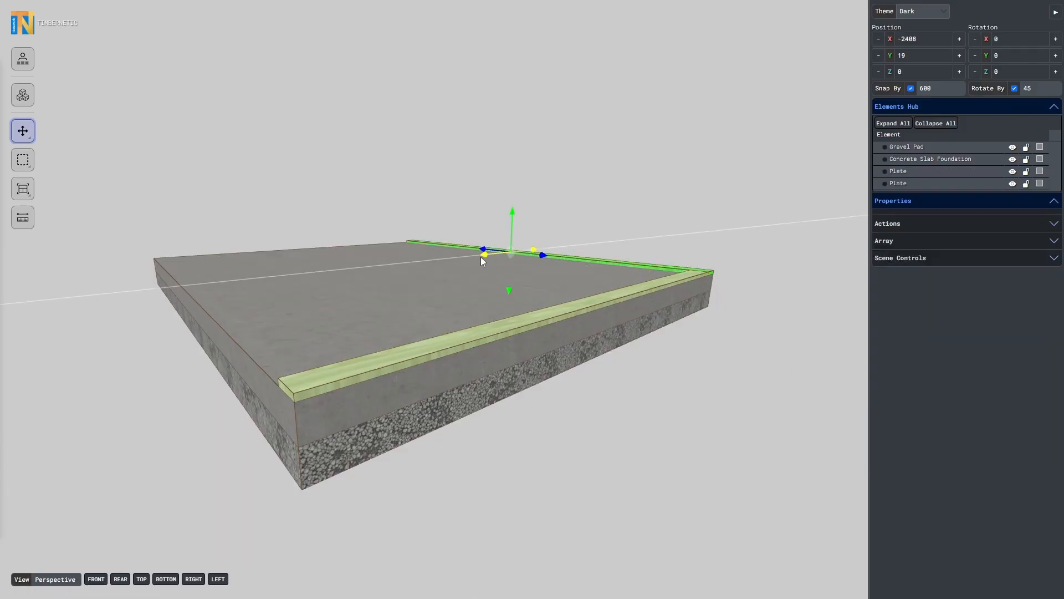
left_click_drag(479, 258, 118, 376)
left_click(229, 320)
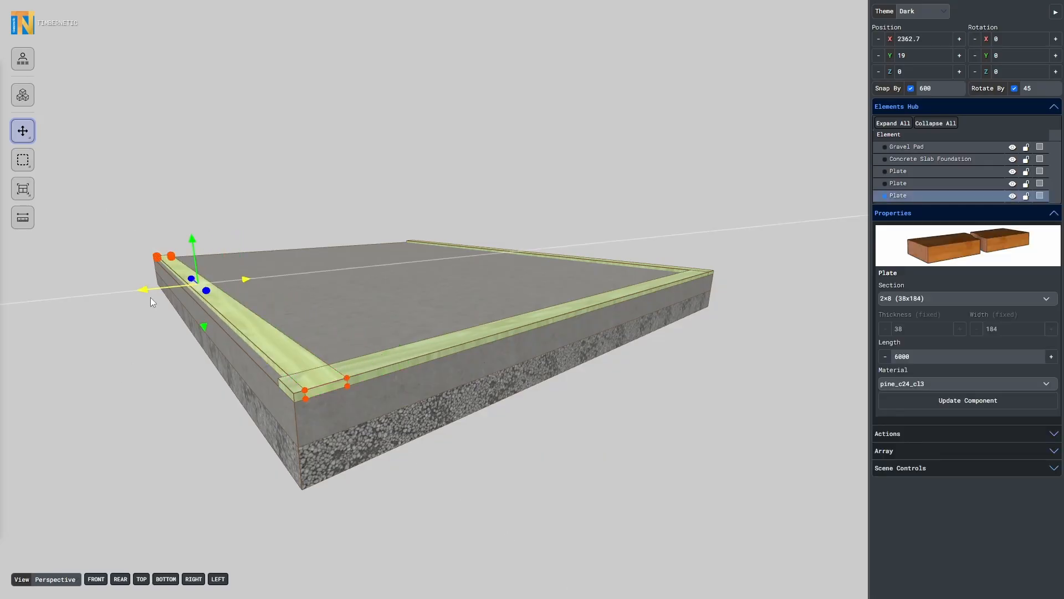
left_click(233, 474)
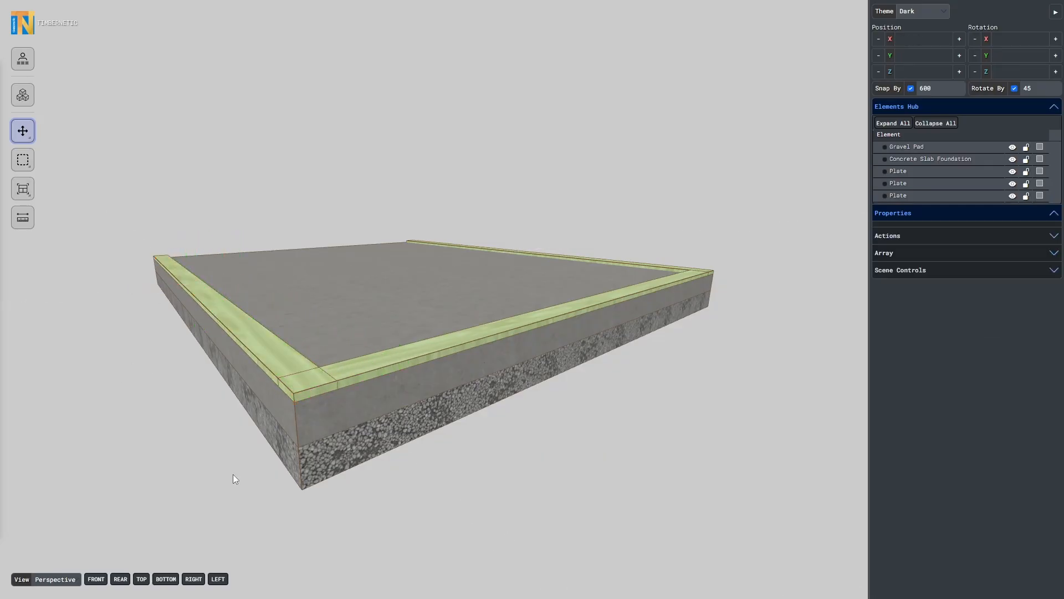
- Shorten the 4816 cross plate with Resize on Axis so it butts against the inner edge of the long plate, giving a length of 4632
left_click(370, 378)
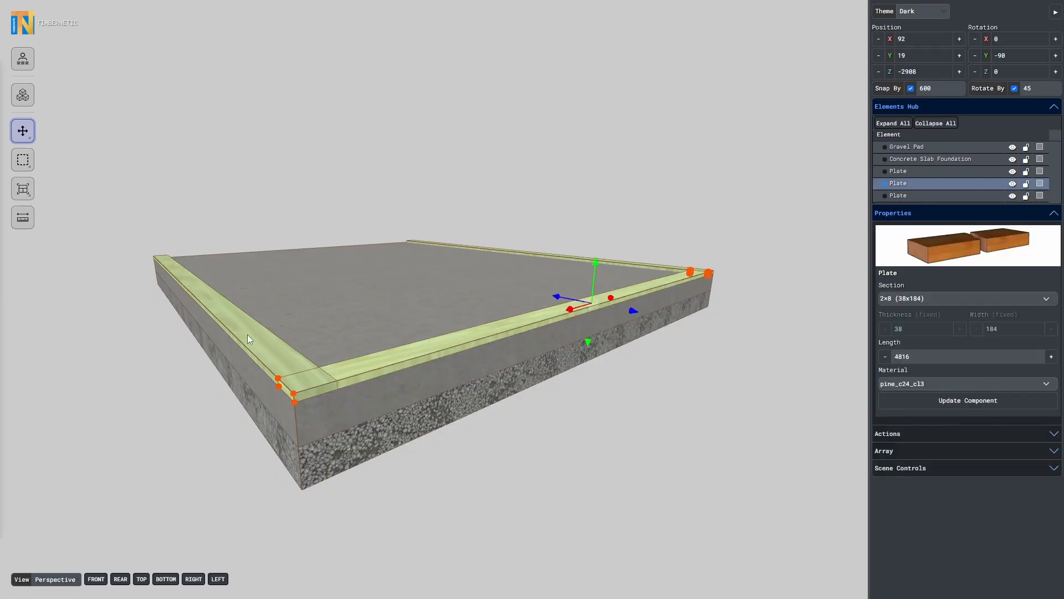
left_click(23, 131)
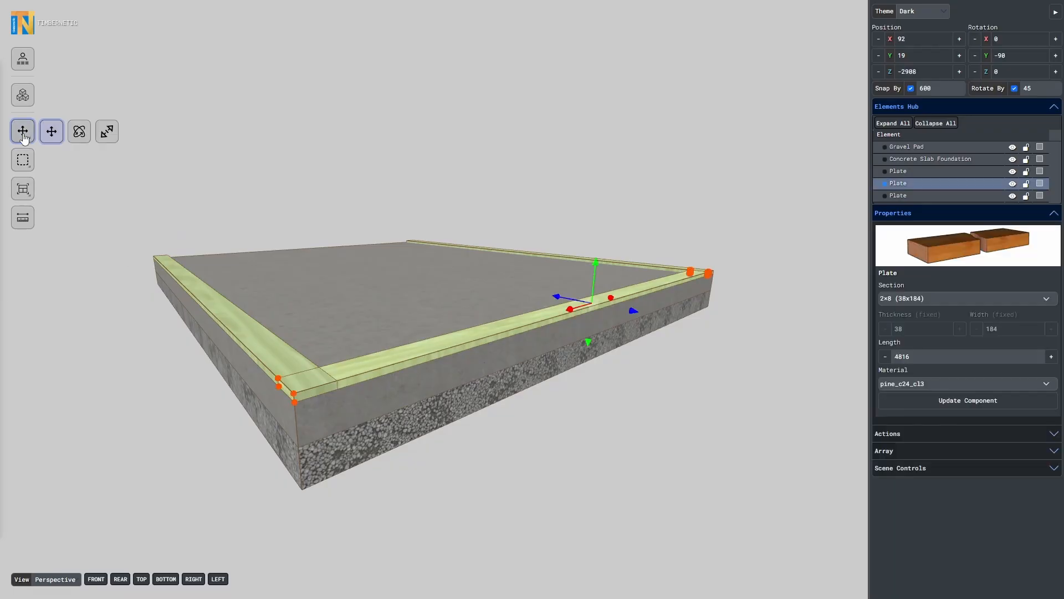
left_click(107, 131)
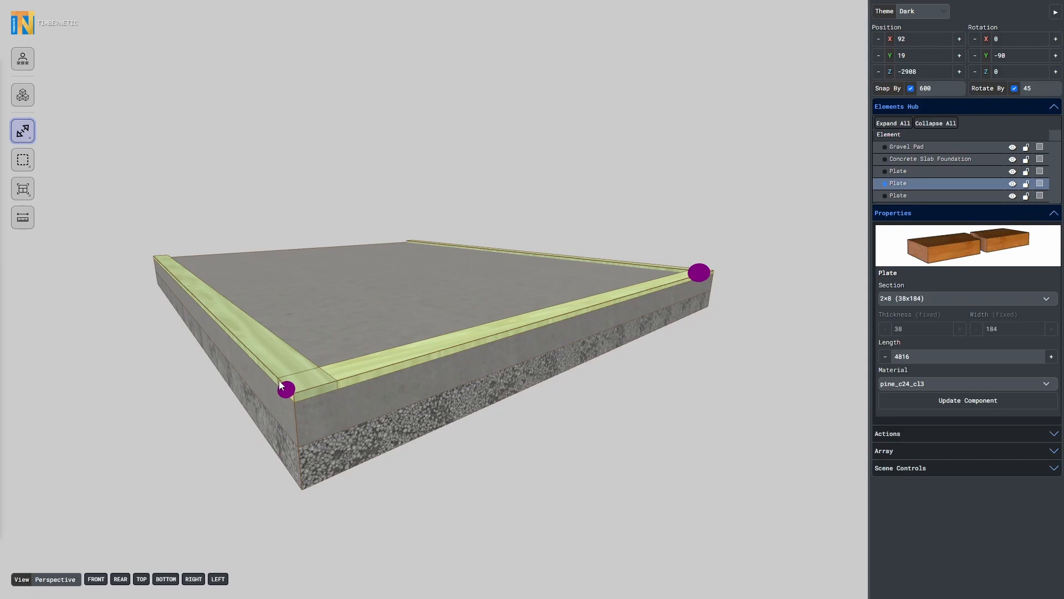
left_click_drag(284, 386, 334, 384)
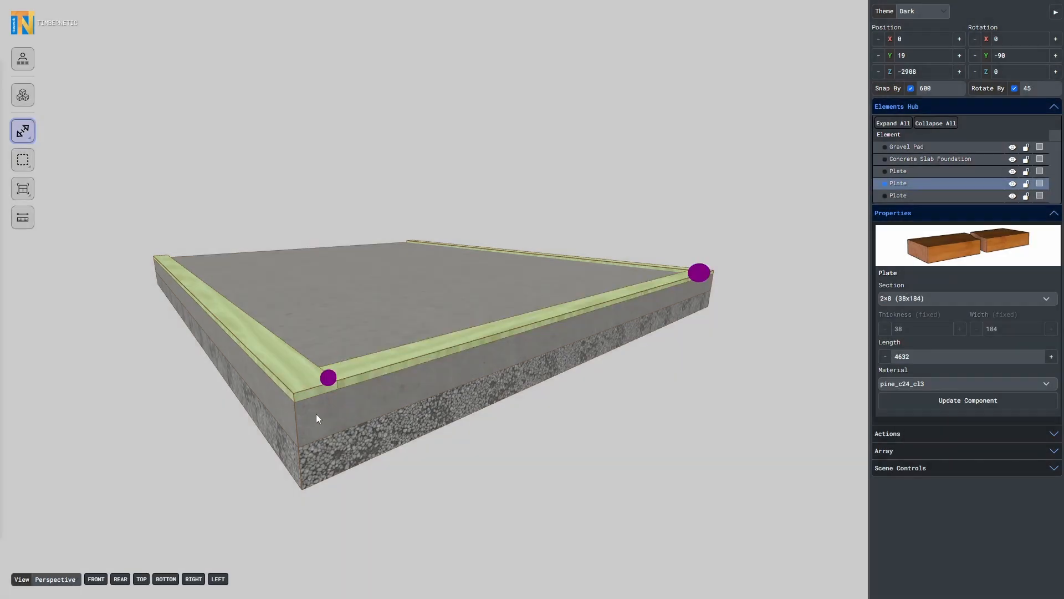
- Inspect the corner joint where the shortened cross plate meets the long plate
scroll(310, 416, "up", 1)
left_click_drag(188, 419, 217, 413)
scroll(385, 369, "up", 1)
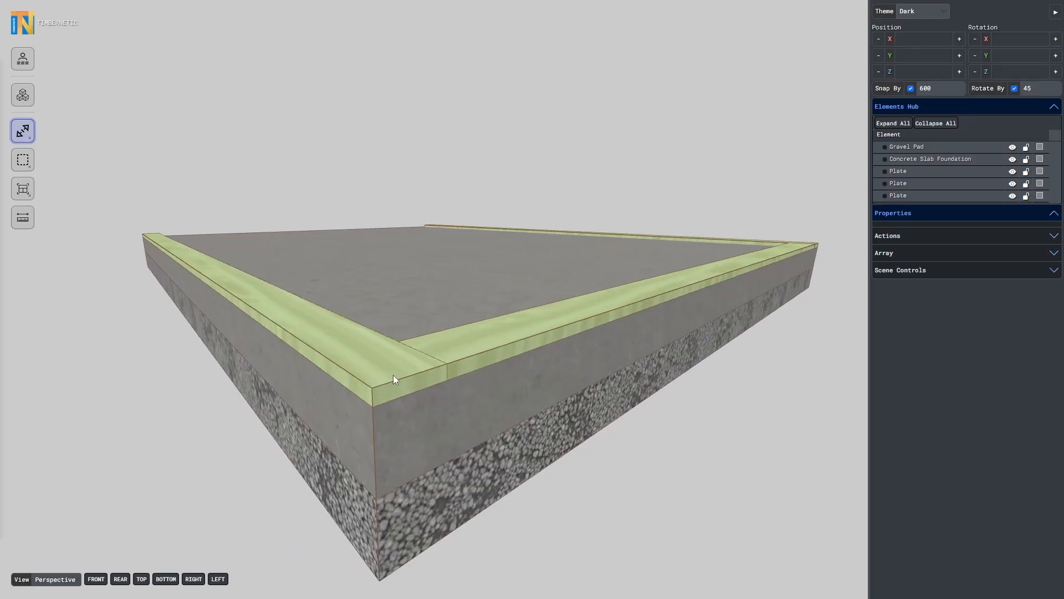
left_click_drag(393, 374, 425, 317)
scroll(427, 321, "up", 2)
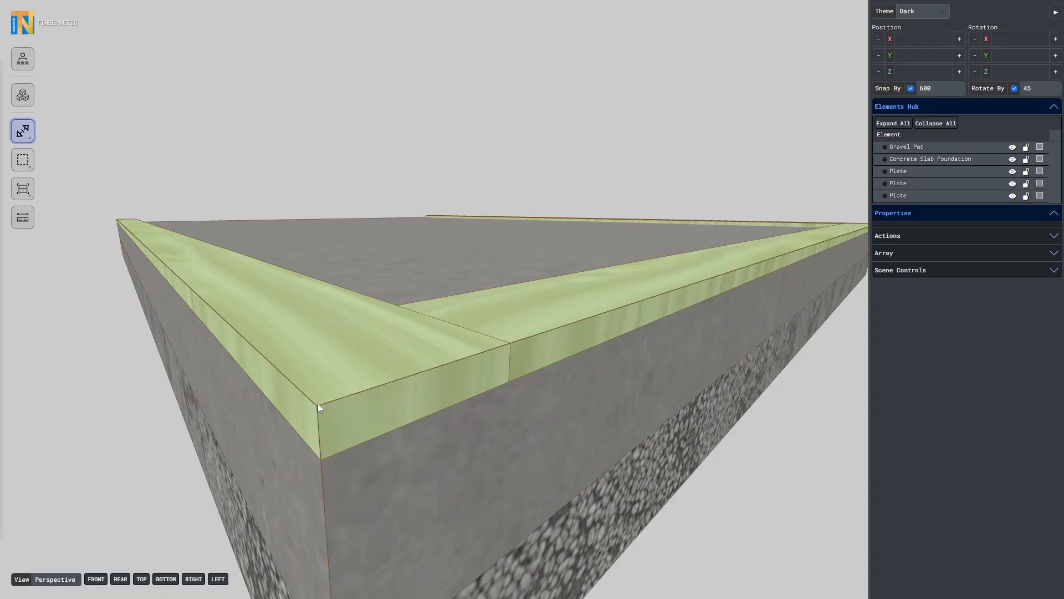
left_click(473, 314)
left_click_drag(466, 323, 477, 376)
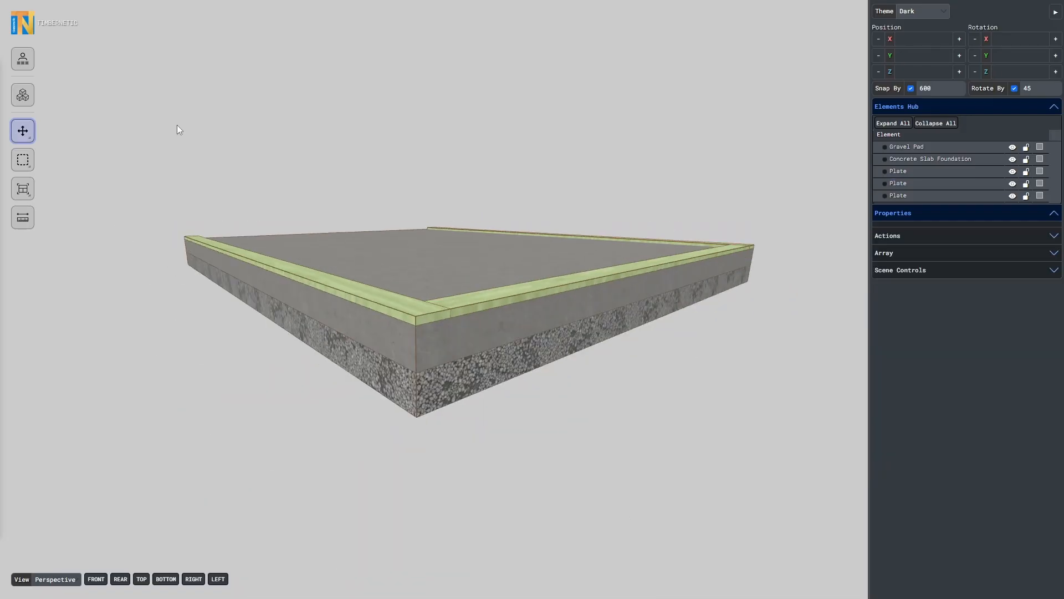
- Create a one-copy array of the 4632 plate along Z, placing the copy on the opposite short edge of the slab
scroll(175, 125, "down", 2)
left_click_drag(175, 125, 417, 283)
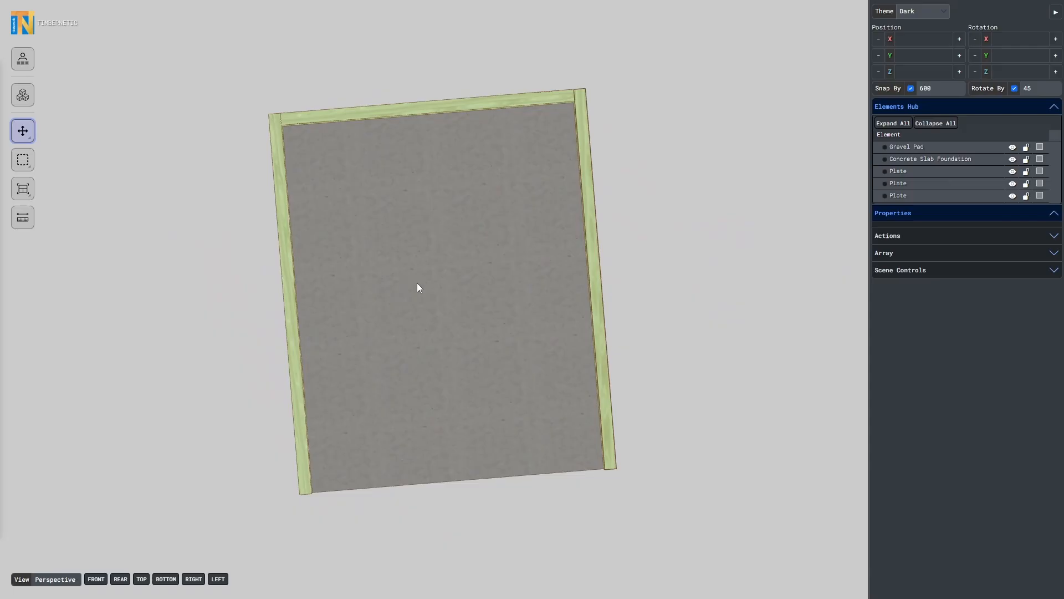
left_click(420, 111)
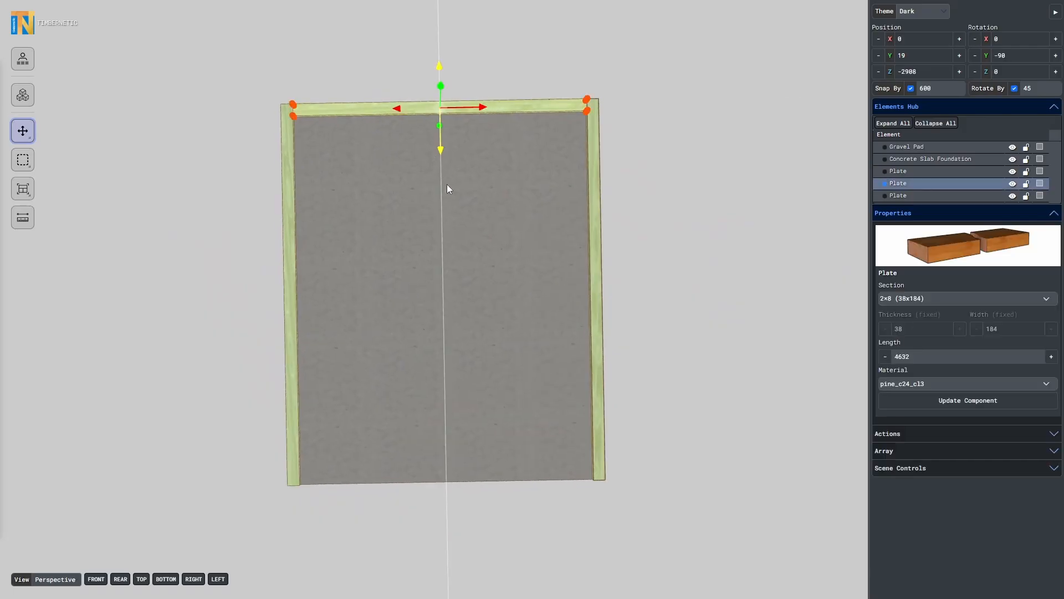
left_click(914, 458)
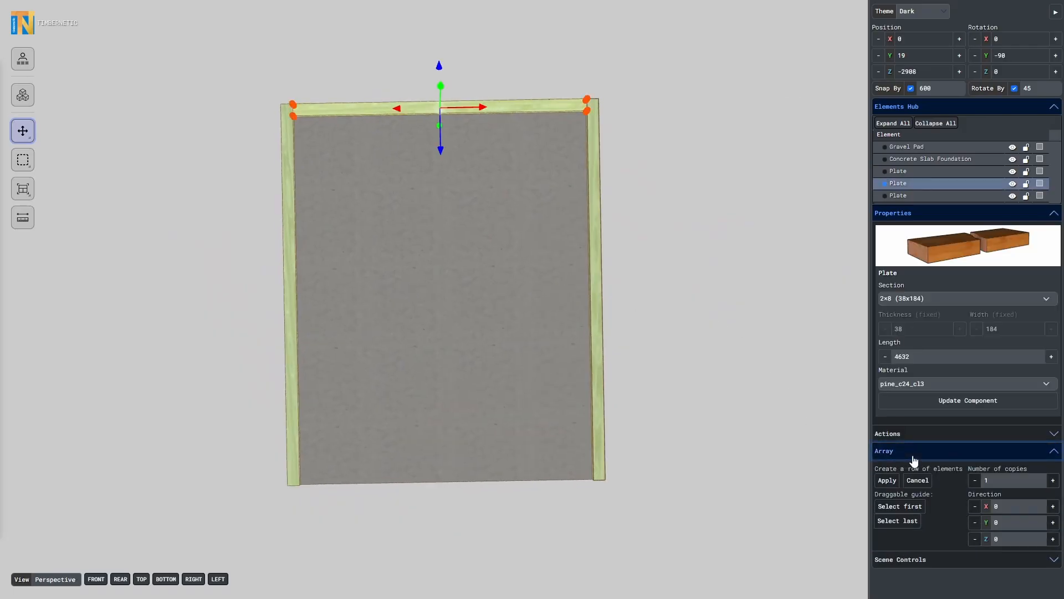
left_click(1004, 478)
left_click(905, 507)
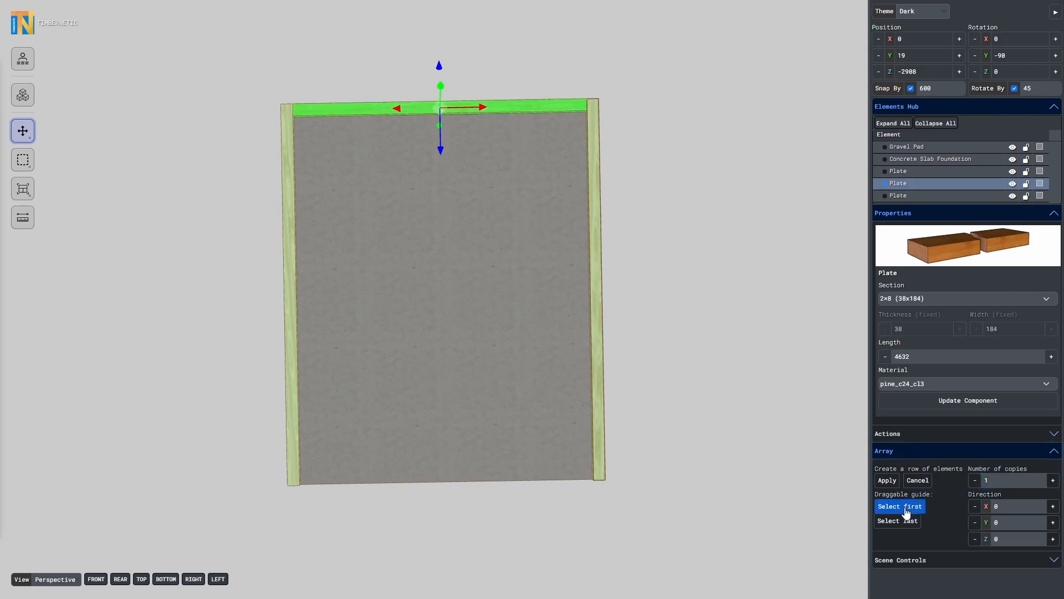
left_click_drag(441, 142, 510, 514)
left_click(886, 282)
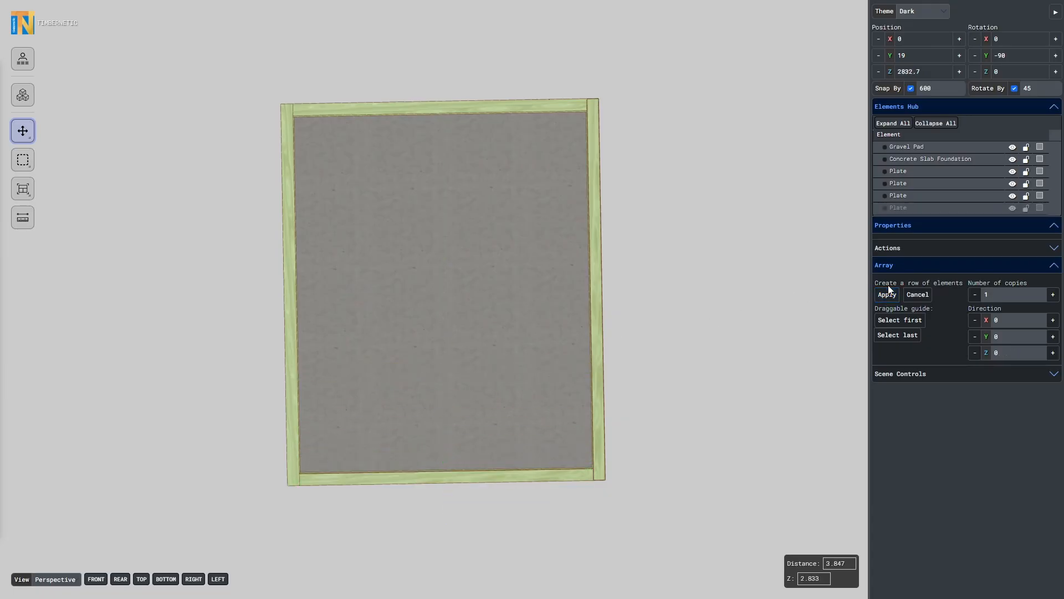
- Add a Panel Wall with 600 stud spacing, 3000 plate length, 2700 height, 5400 length and 2×6 (38x140) section
left_click_drag(703, 324, 246, 335)
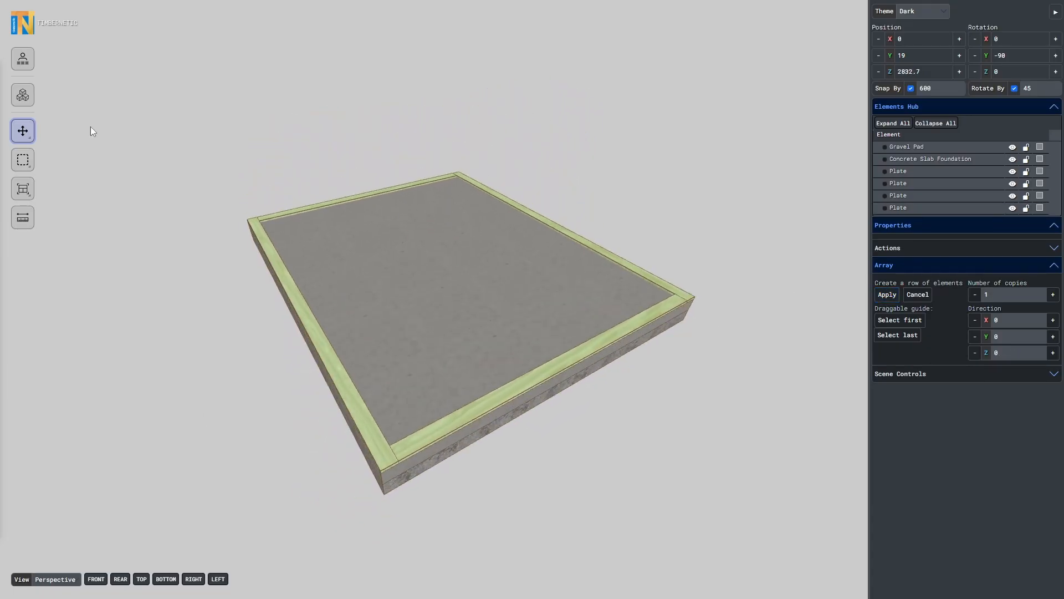
left_click(22, 96)
left_click(158, 70)
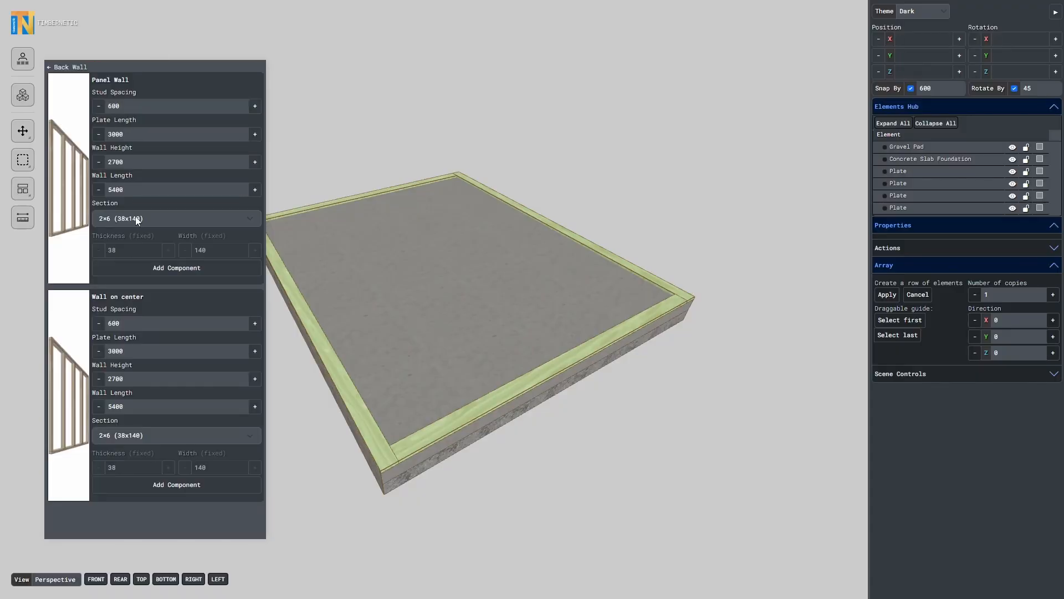
left_click(148, 273)
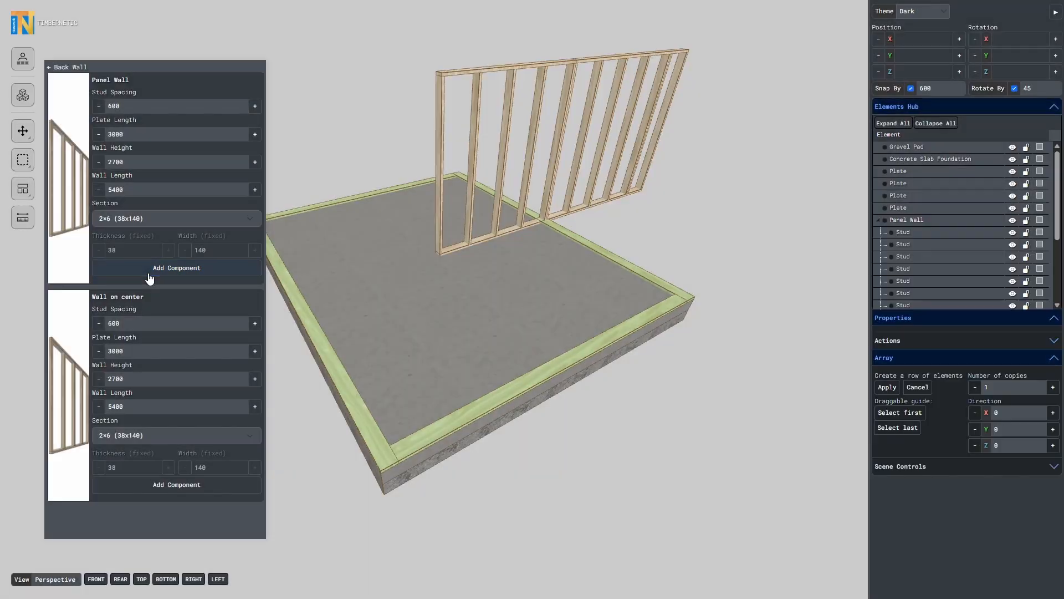
- Set the Panel Wall section to 2×8 (38x184) in the component library and close the library
left_click(22, 131)
left_click(176, 218)
left_click(127, 208)
left_click(127, 218)
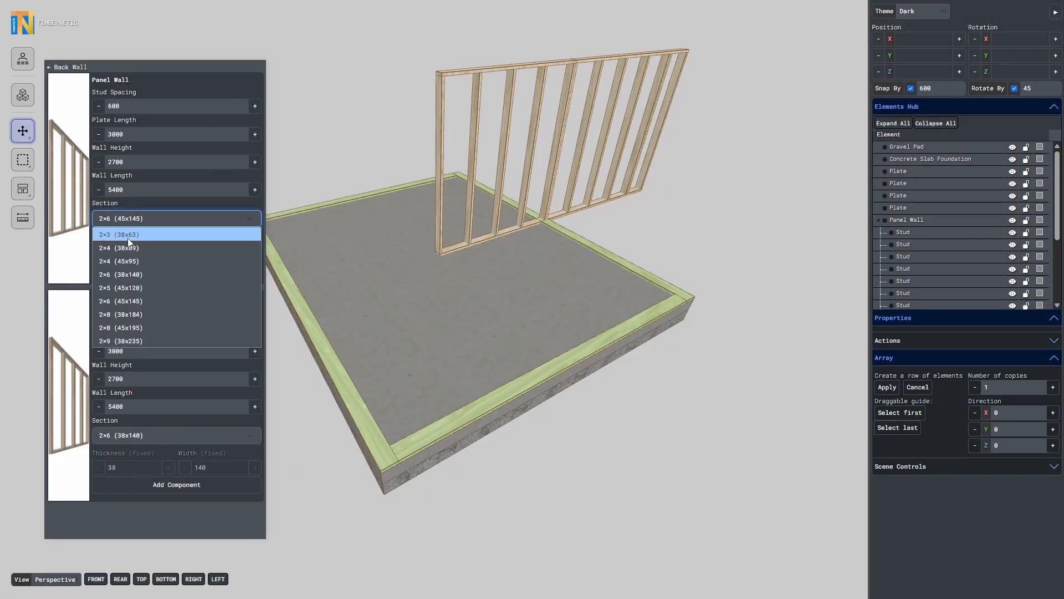
left_click(125, 314)
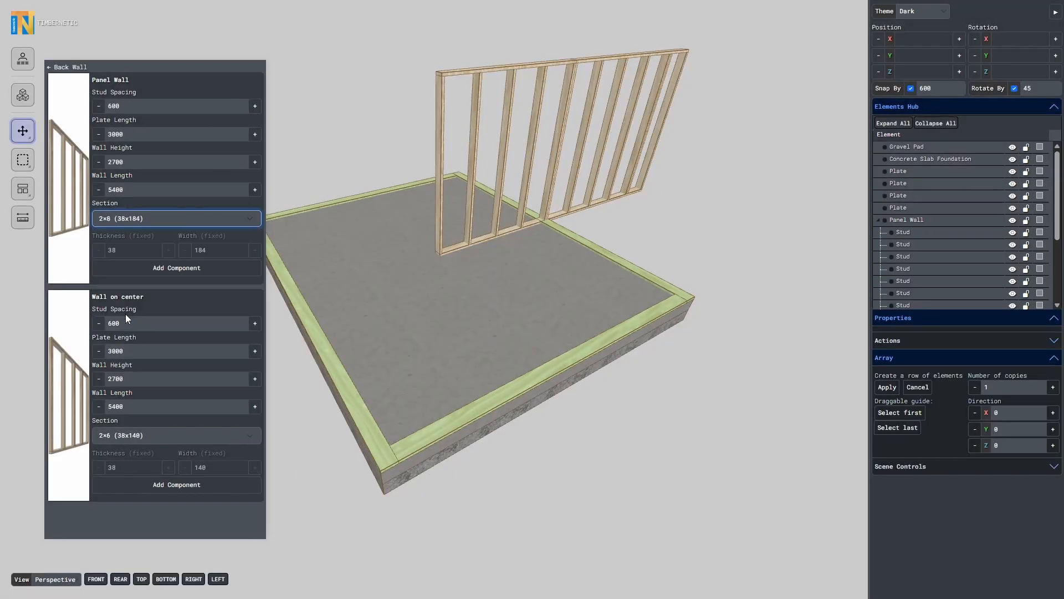
left_click(59, 71)
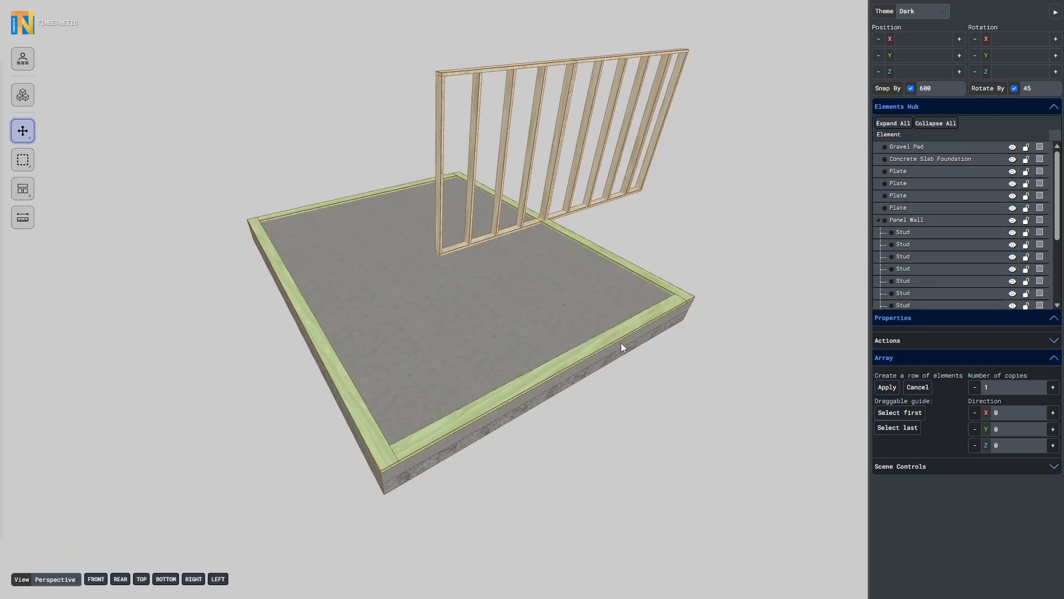
- Change the placed panel wall's section to 2×8 (38x184), update the component and deselect it
left_click(440, 188)
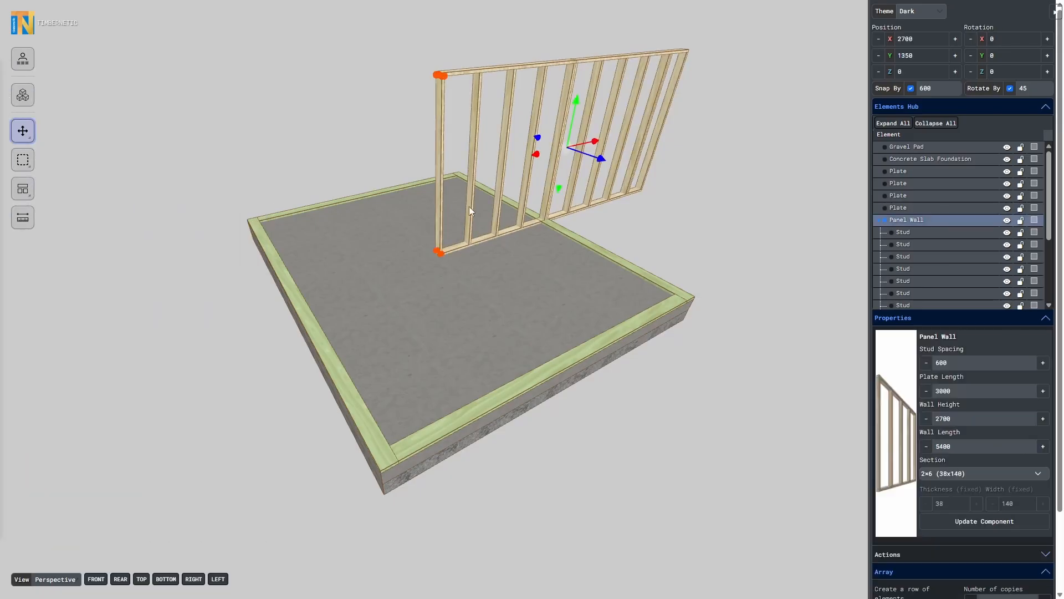
left_click(960, 475)
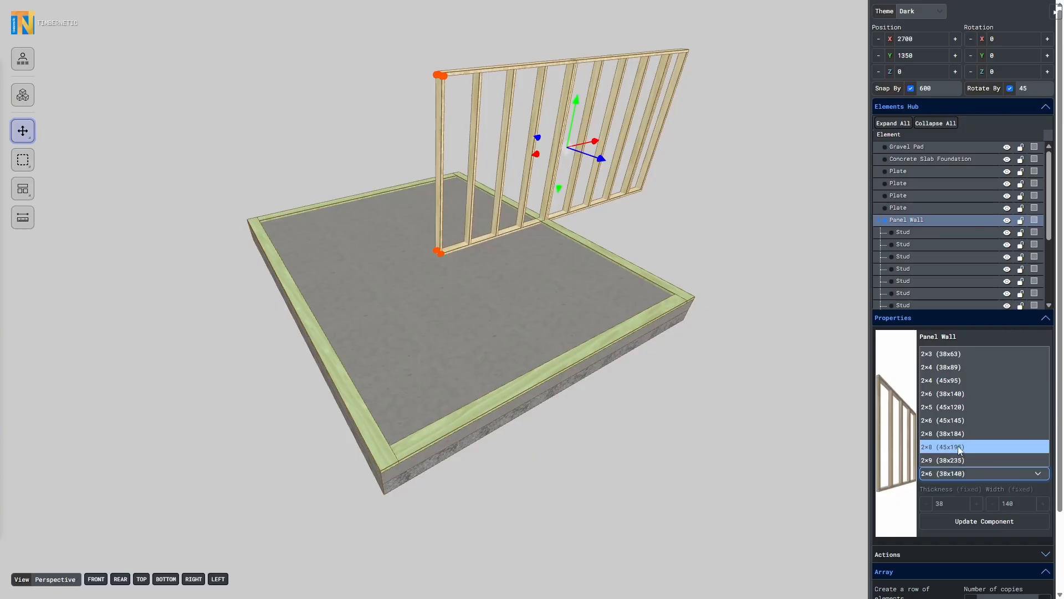
left_click(972, 432)
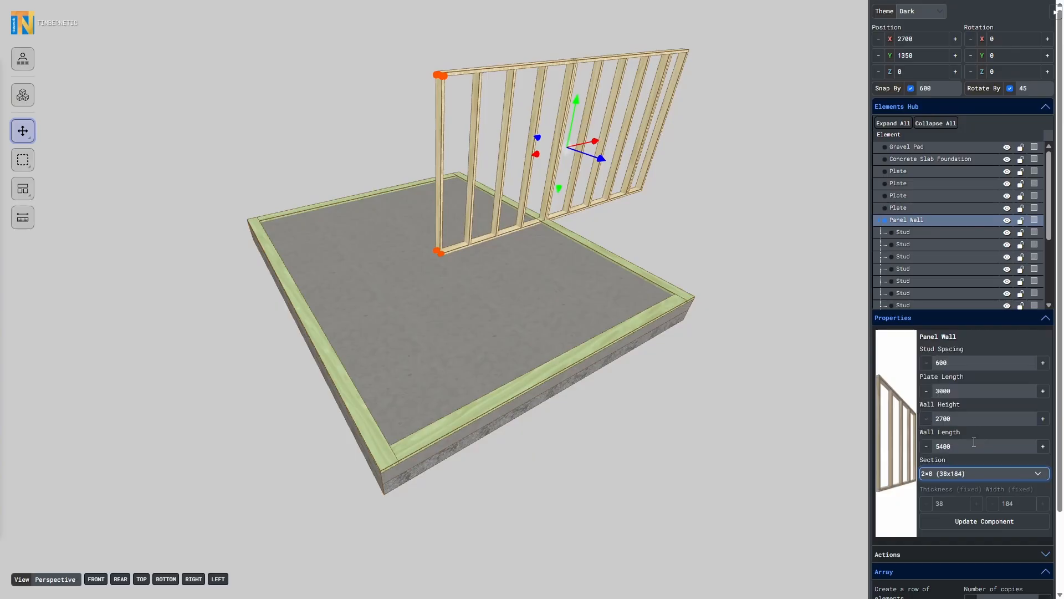
left_click(976, 521)
left_click(642, 237)
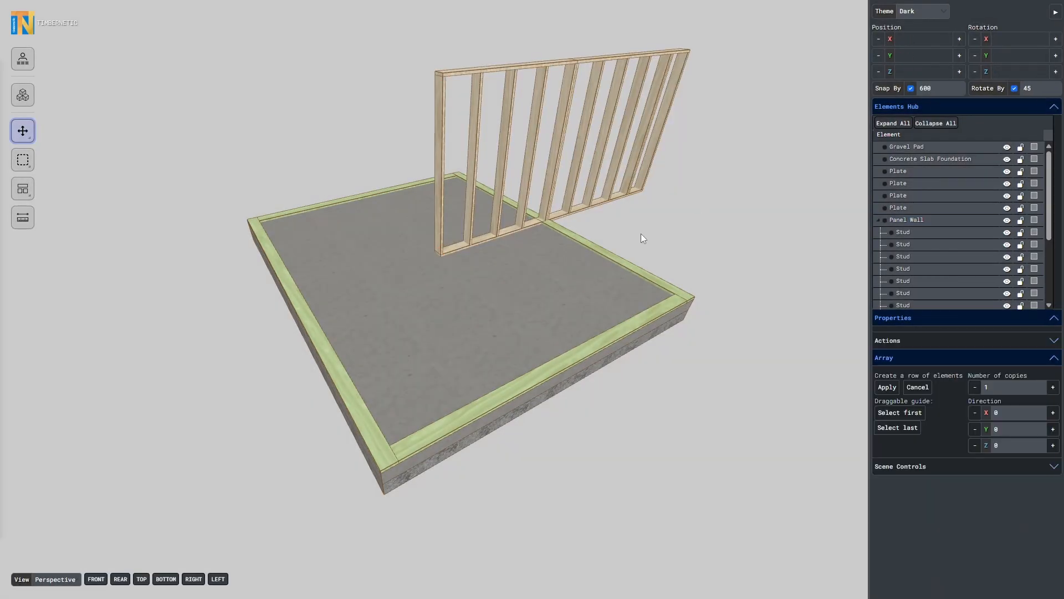
- Move the panel wall by its bottom end corner onto the plates at the slab's corner, aligned with the short edge
left_click(467, 164)
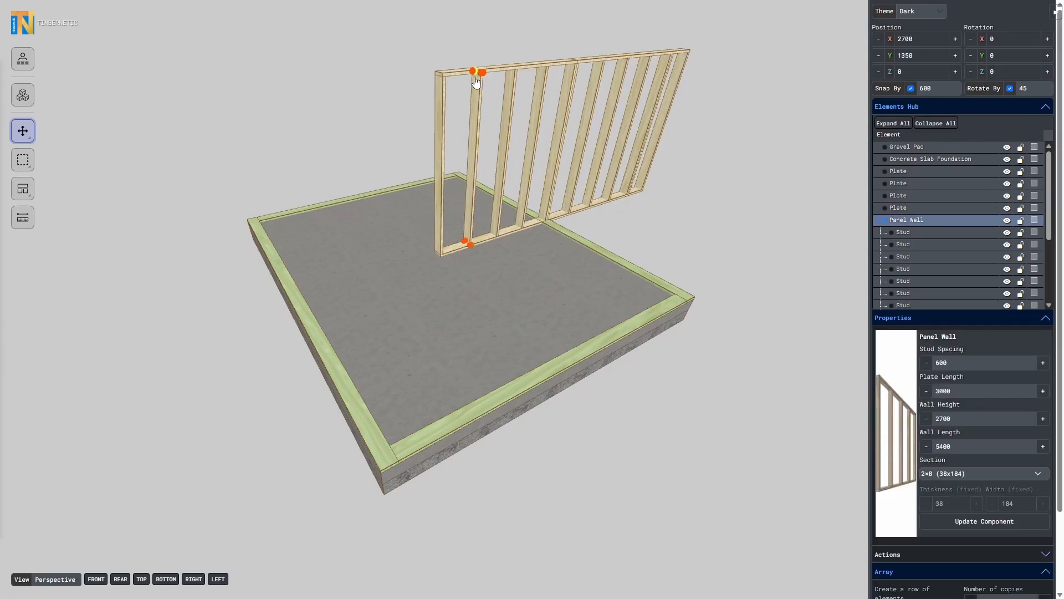
left_click(455, 248)
scroll(451, 257, "up", 5)
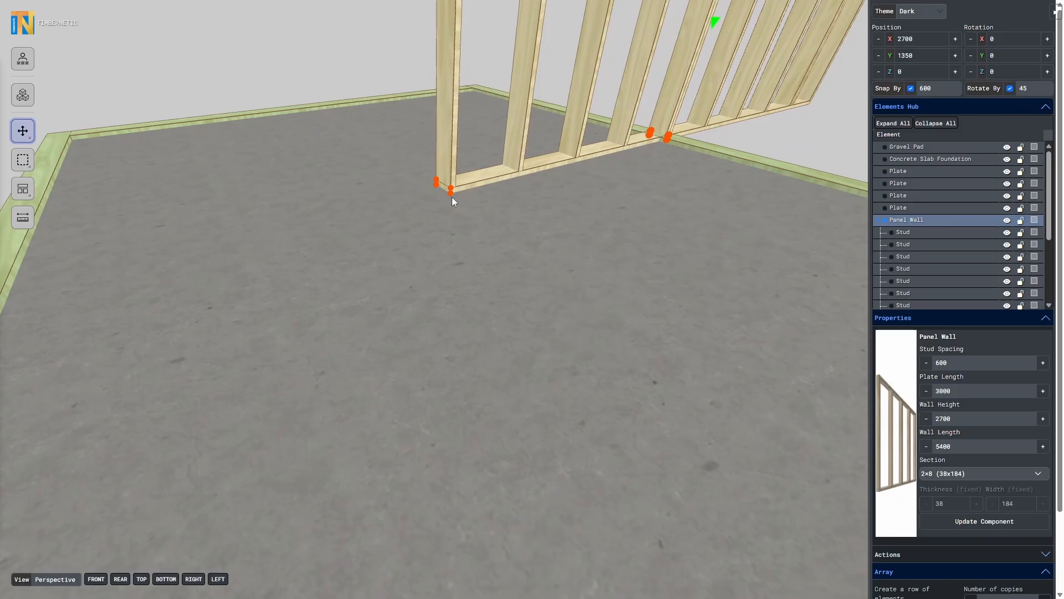
scroll(452, 202, "down", 6)
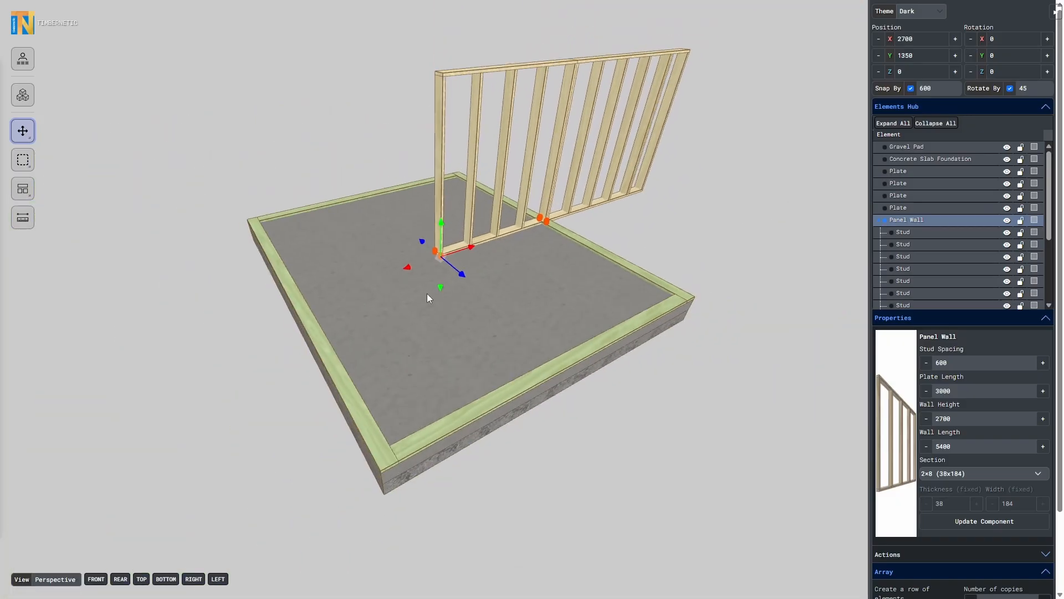
left_click_drag(444, 258, 401, 455)
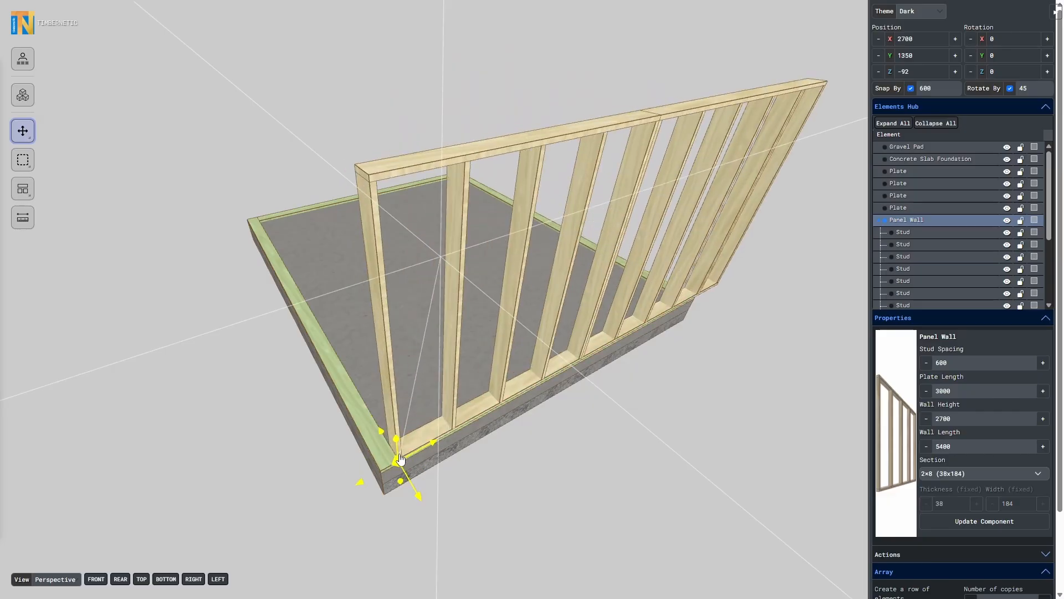
left_click_drag(432, 441, 416, 450)
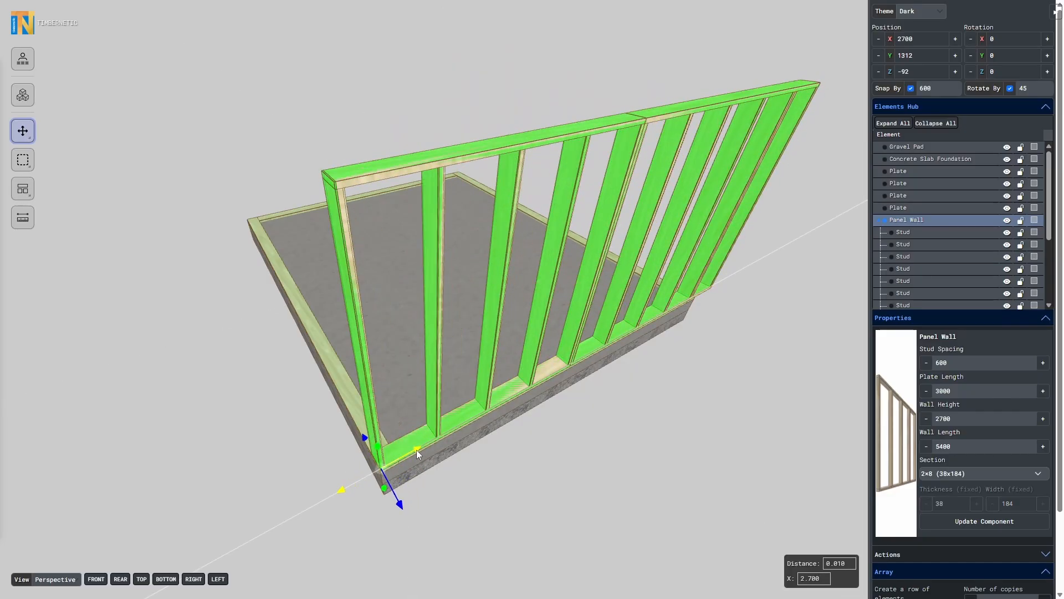
- Shorten the wall's overhanging end to the slab corner with Resize on Axis, giving a wall length of 5000
left_click(508, 452)
left_click_drag(732, 404, 709, 401)
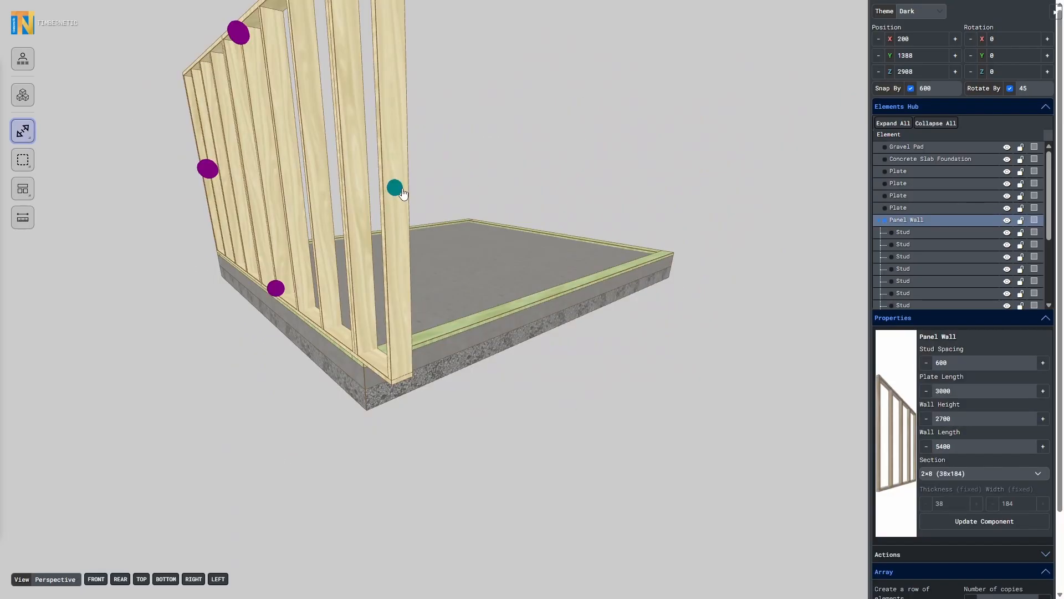
left_click_drag(398, 190, 371, 358)
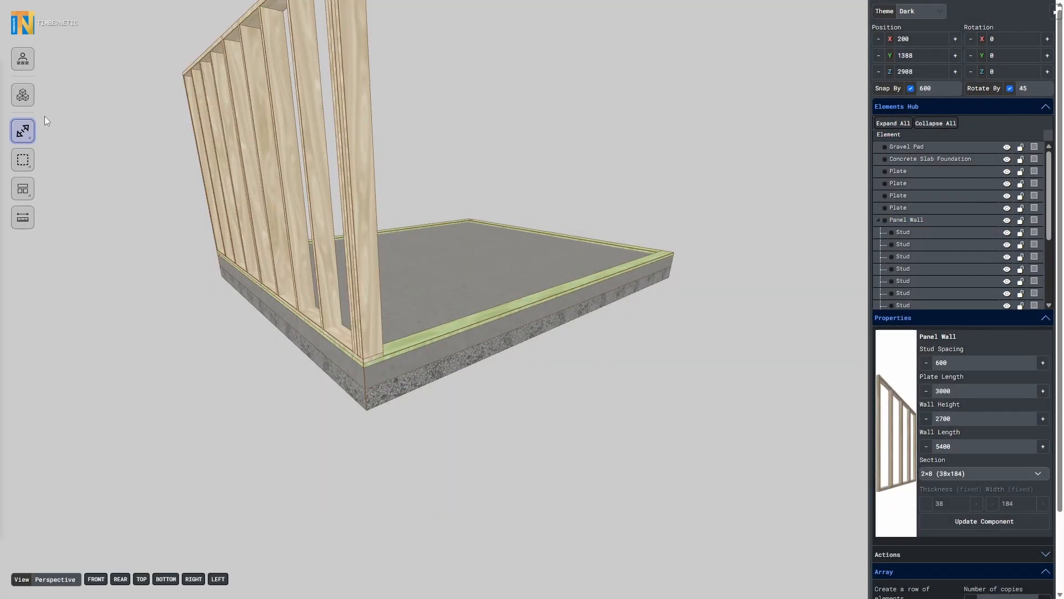
- Create a one-copy array of the 5000 panel wall along Z, placing the copy on the opposite short edge at Z -2908
left_click(23, 131)
left_click(909, 546)
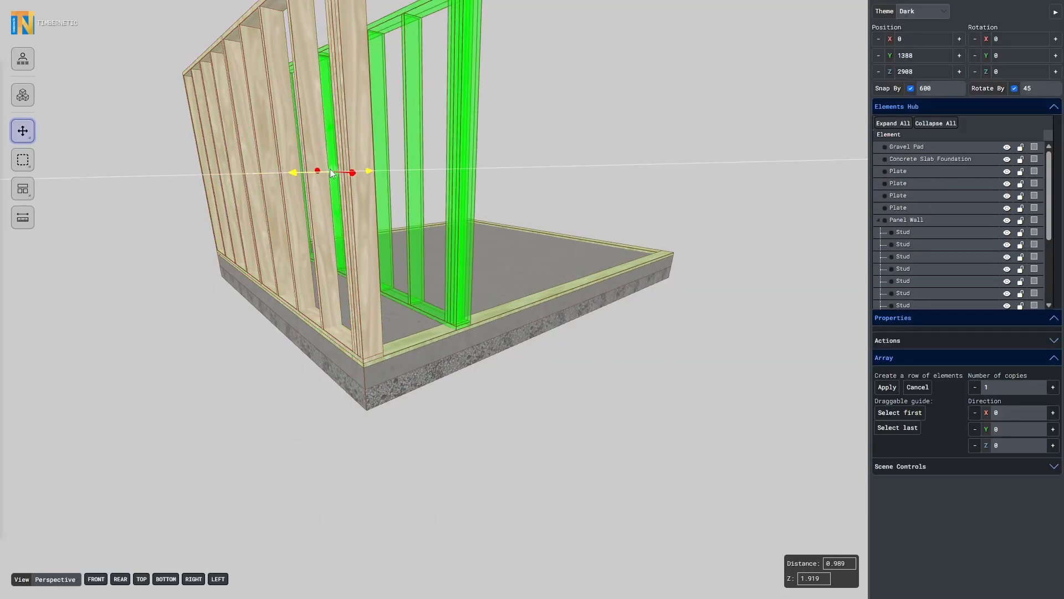
left_click_drag(290, 173, 511, 166)
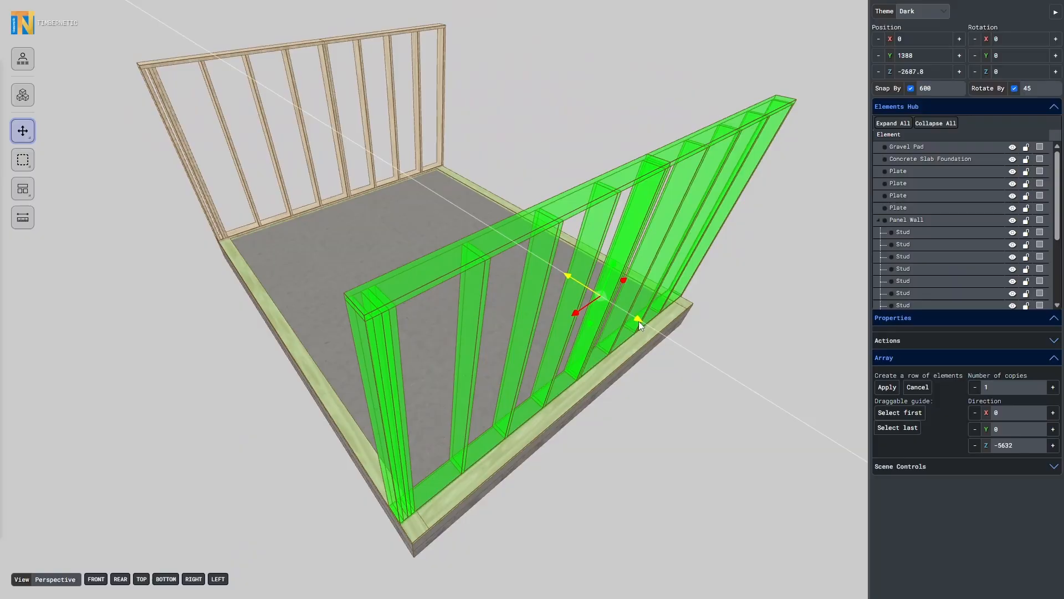
left_click_drag(638, 321, 652, 331)
left_click(893, 388)
- Copy the end wall along Z to the inside of the slab, at about Z -493
left_click(576, 228)
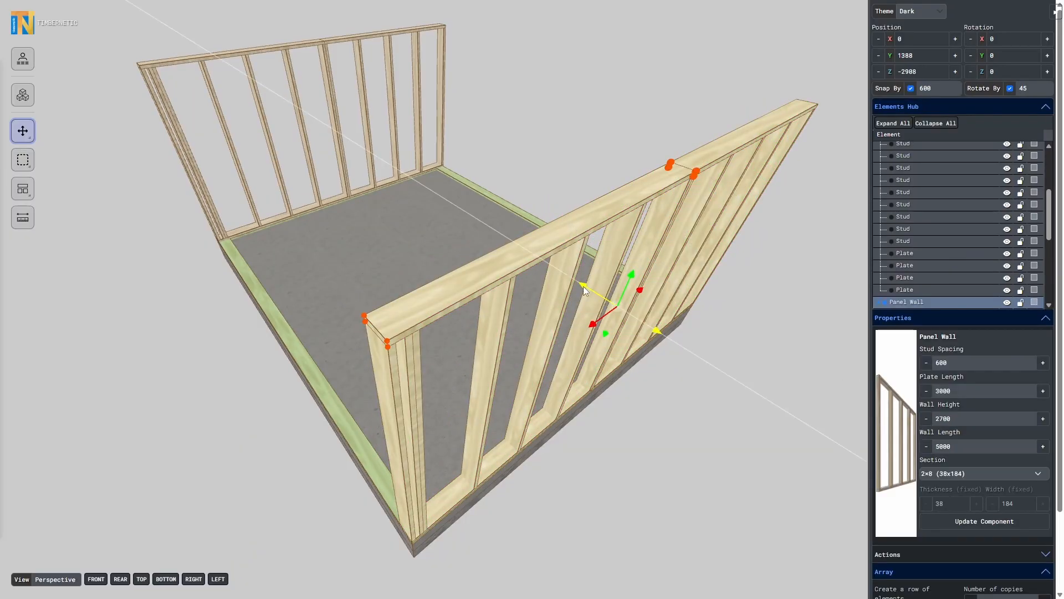
key("ctrl+c")
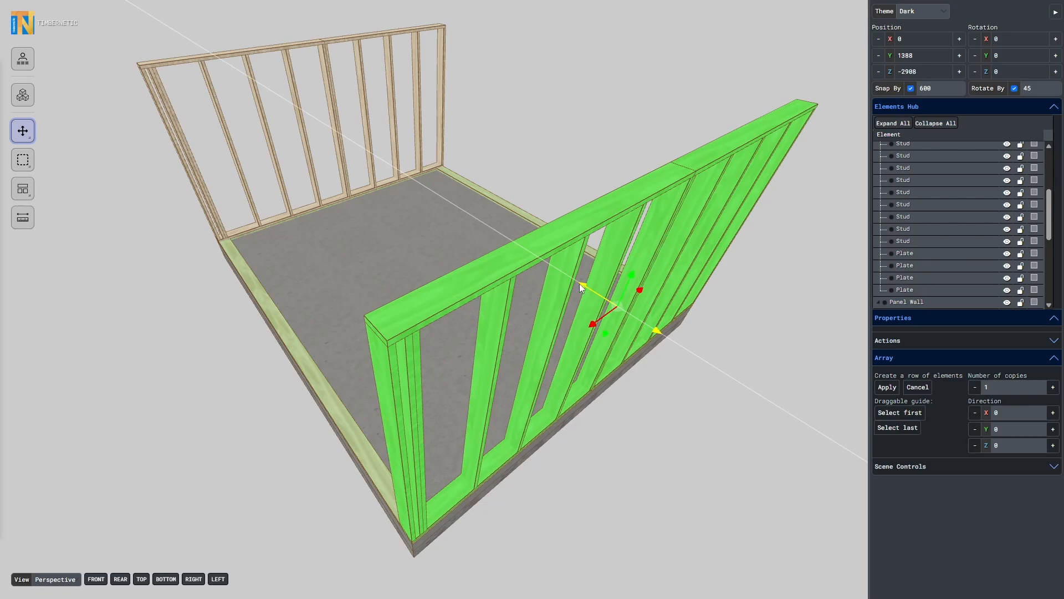
left_click_drag(580, 284, 446, 175)
- Rotate the copied 5000 panel wall inside the slab 90° about Y so it runs parallel to the long edge
left_click(457, 96)
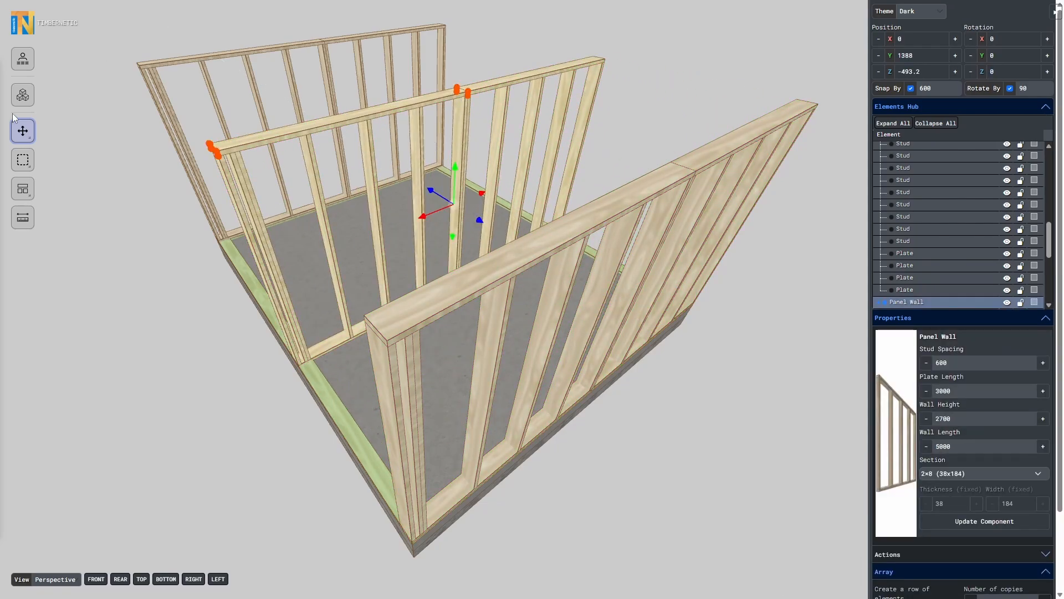
right_click(24, 130)
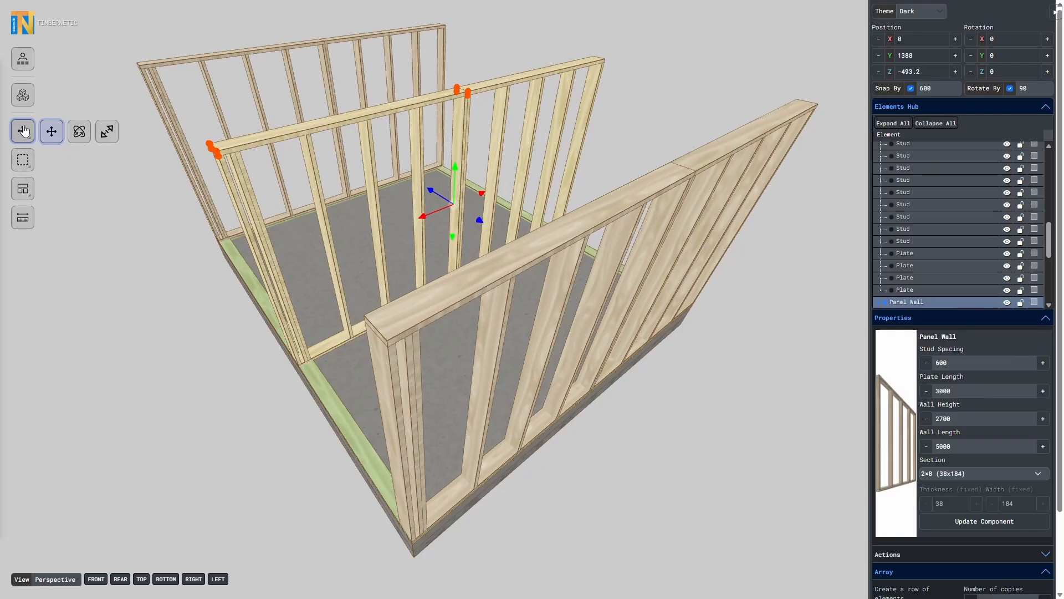
left_click(77, 129)
left_click_drag(439, 220, 471, 229)
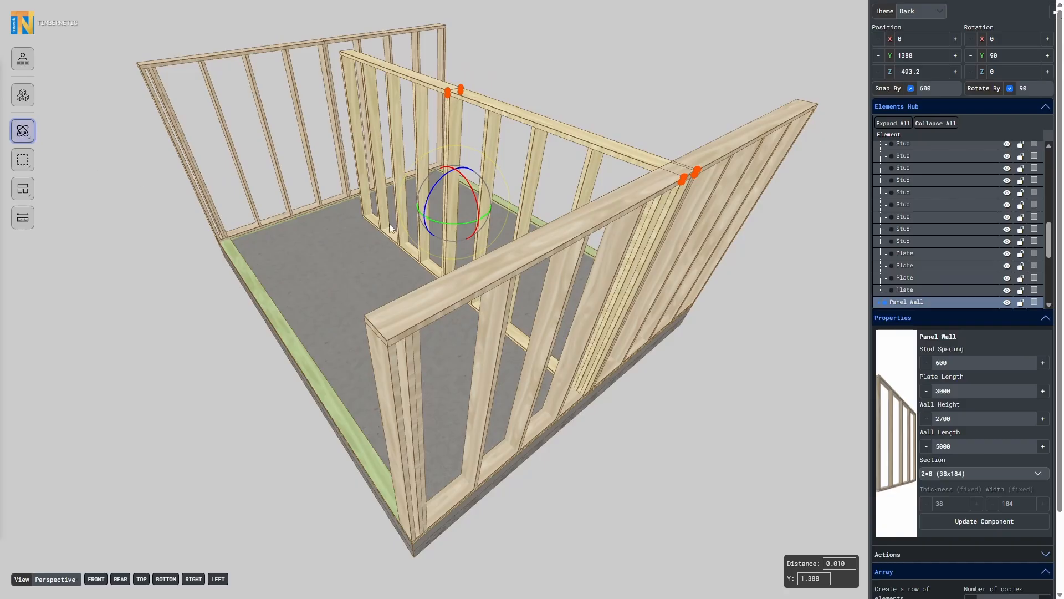
- Move the rotated wall along X to 2408 onto the long-edge plate and shift it along Z against an end wall
key("w")
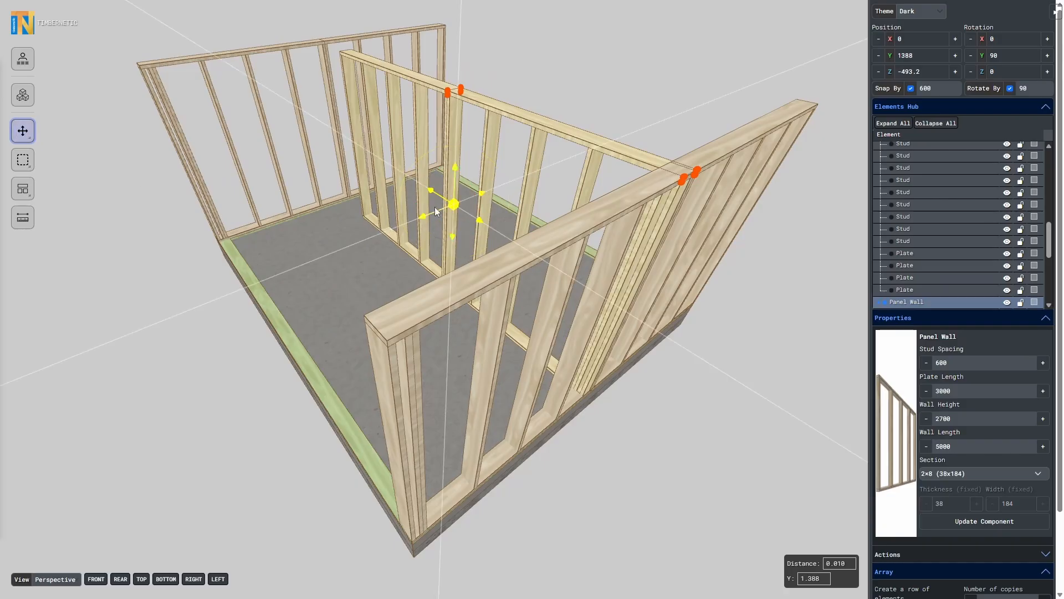
left_click_drag(422, 214, 269, 288)
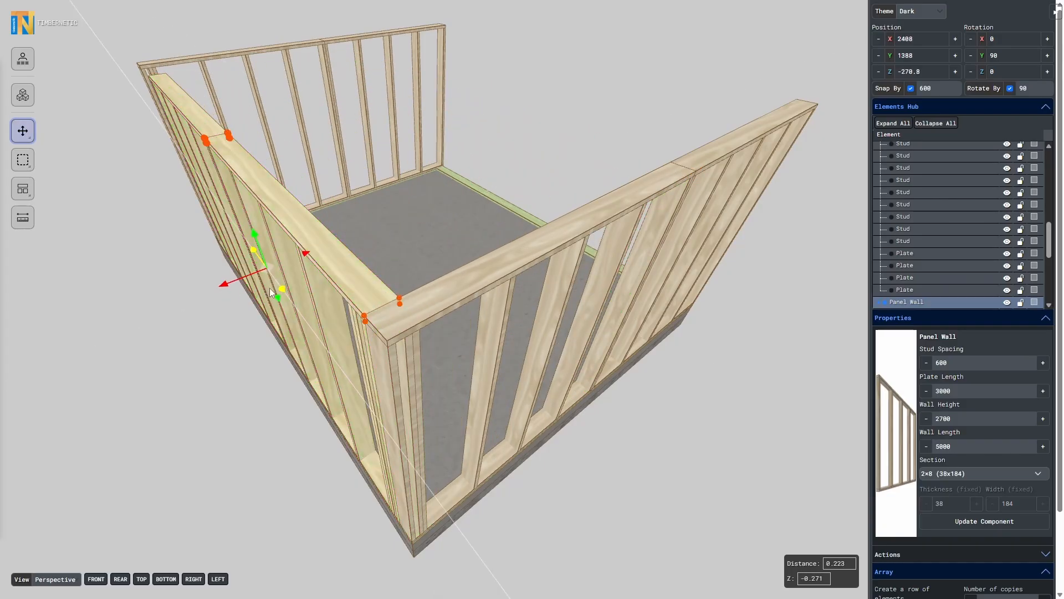
left_click(180, 379)
- Lengthen the long-edge wall with Resize to fill the gap between the end walls, and copy it to the opposite long edge
mouse_move(23, 131)
left_click(105, 131)
left_click(222, 211)
left_click_drag(158, 194, 338, 260)
left_click(51, 131)
left_click_drag(579, 217, 222, 235)
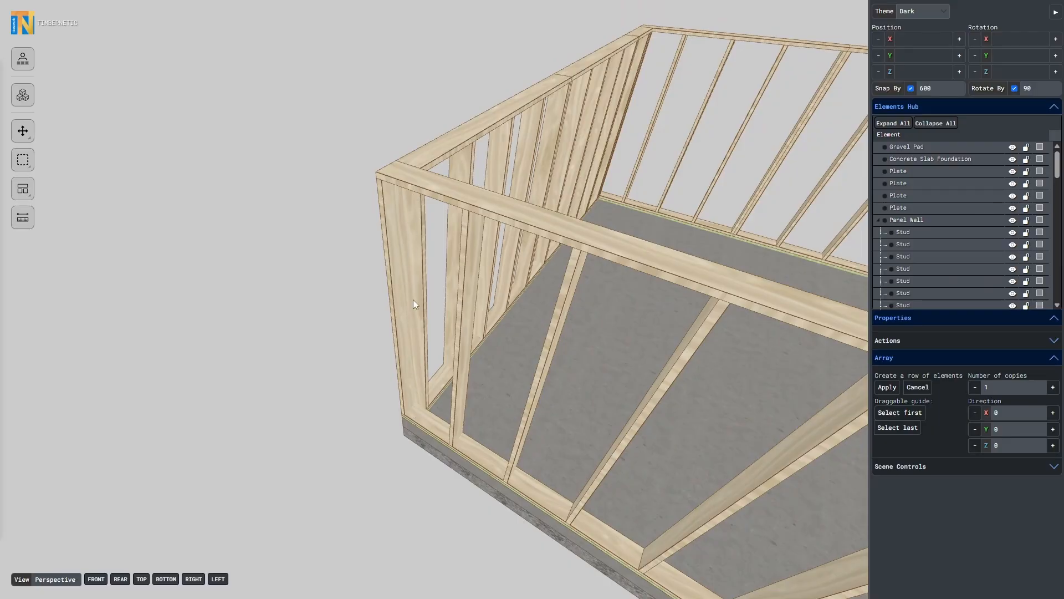
left_click(471, 286)
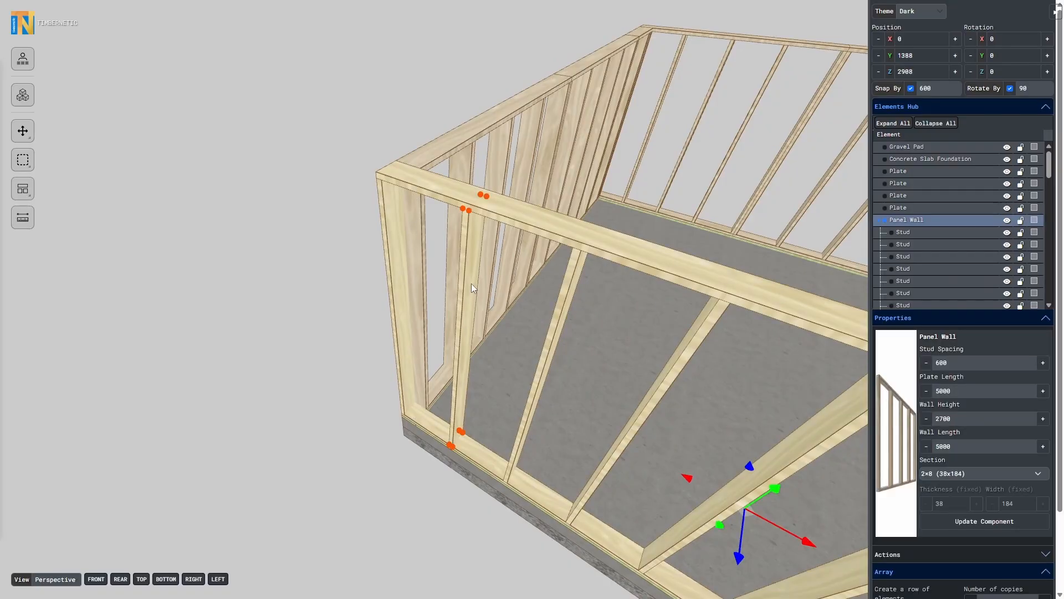
left_click(490, 291)
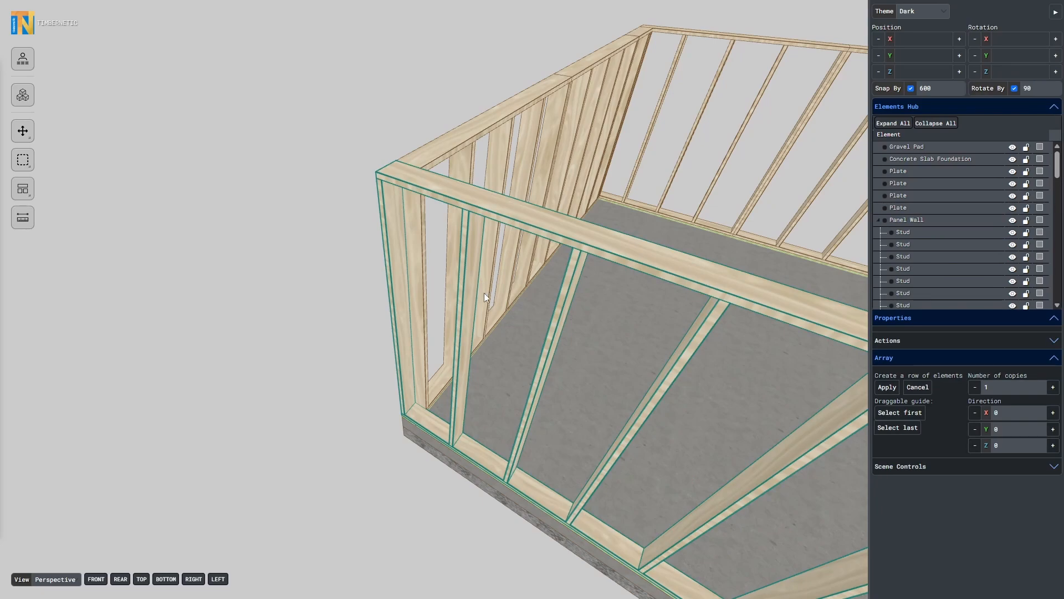
left_click(470, 339)
left_click_drag(488, 376, 440, 335)
left_click(314, 340)
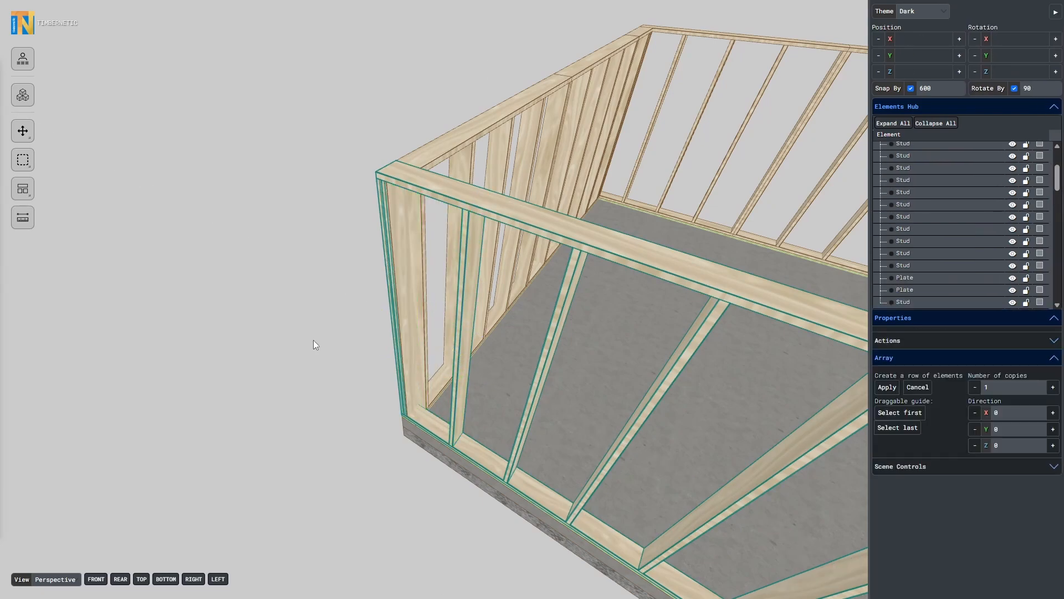
left_click(404, 312)
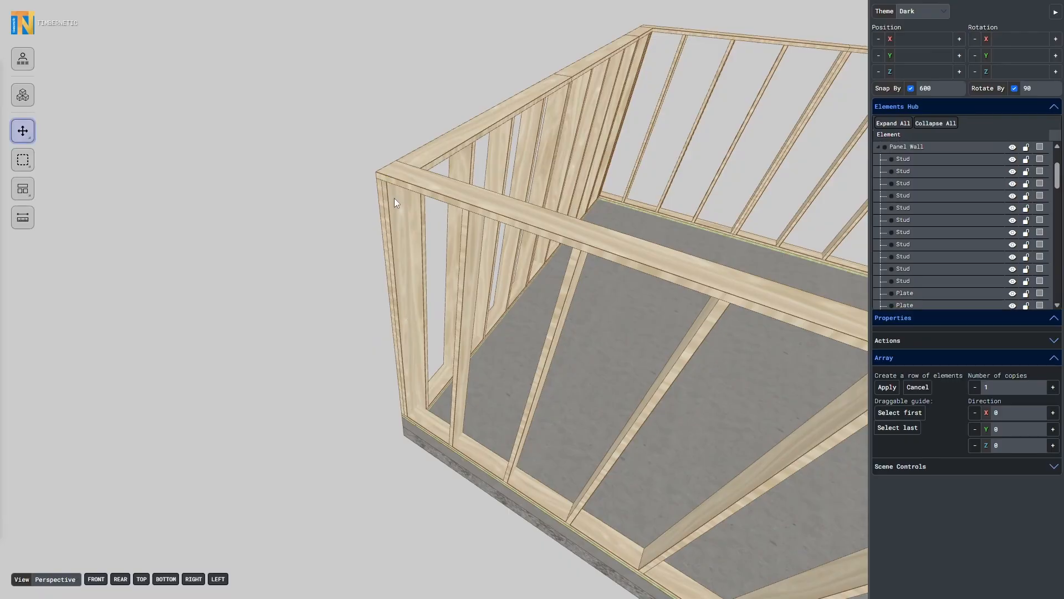
- Ungroup the short-edge panel wall at Z 2908 into separate studs and plates
left_click(397, 200)
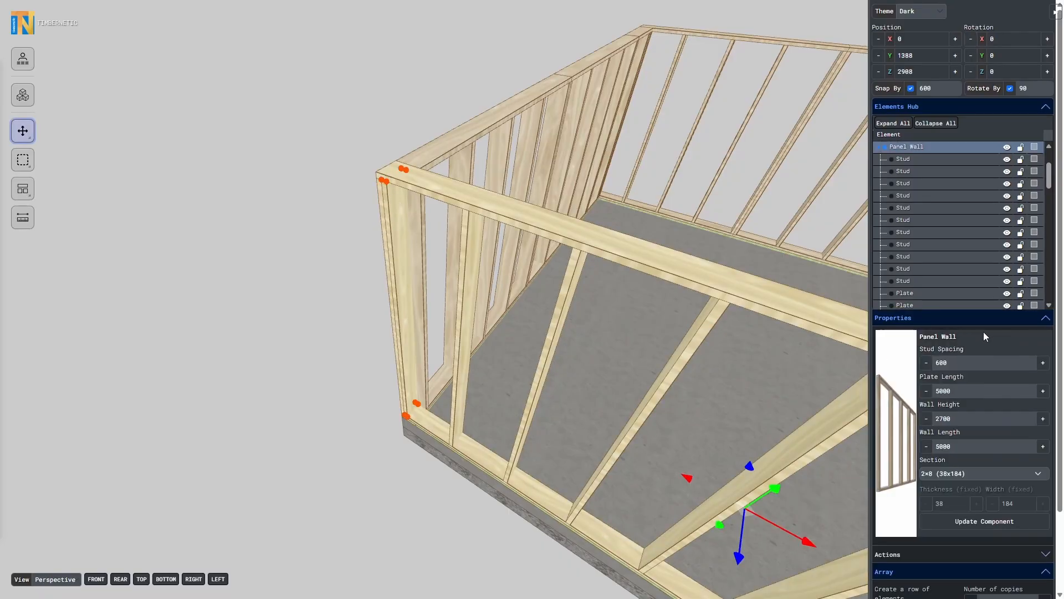
left_click(22, 131)
left_click(107, 131)
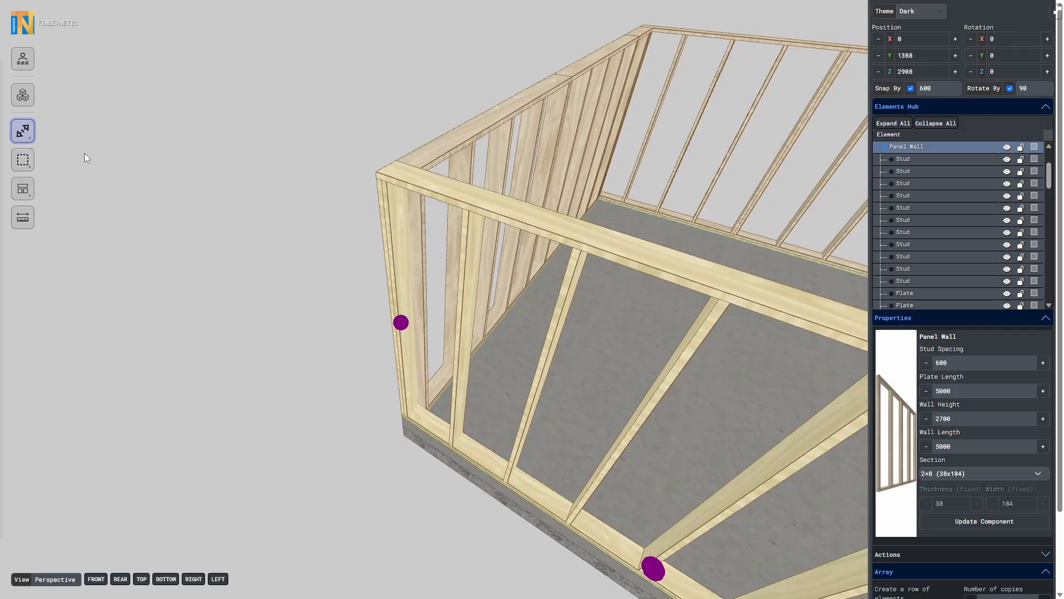
left_click(22, 135)
left_click(48, 134)
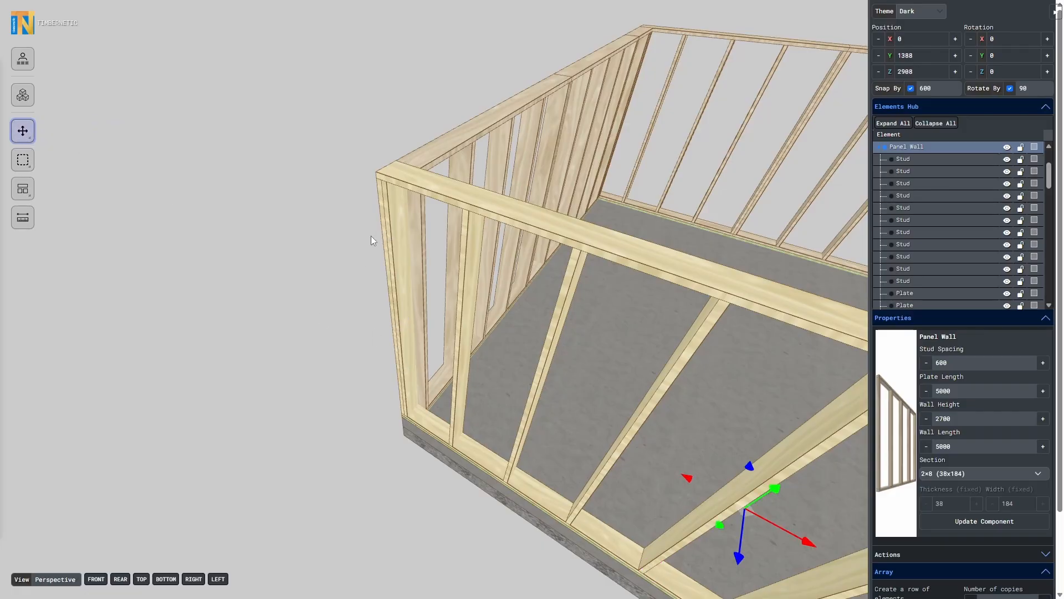
left_click(22, 190)
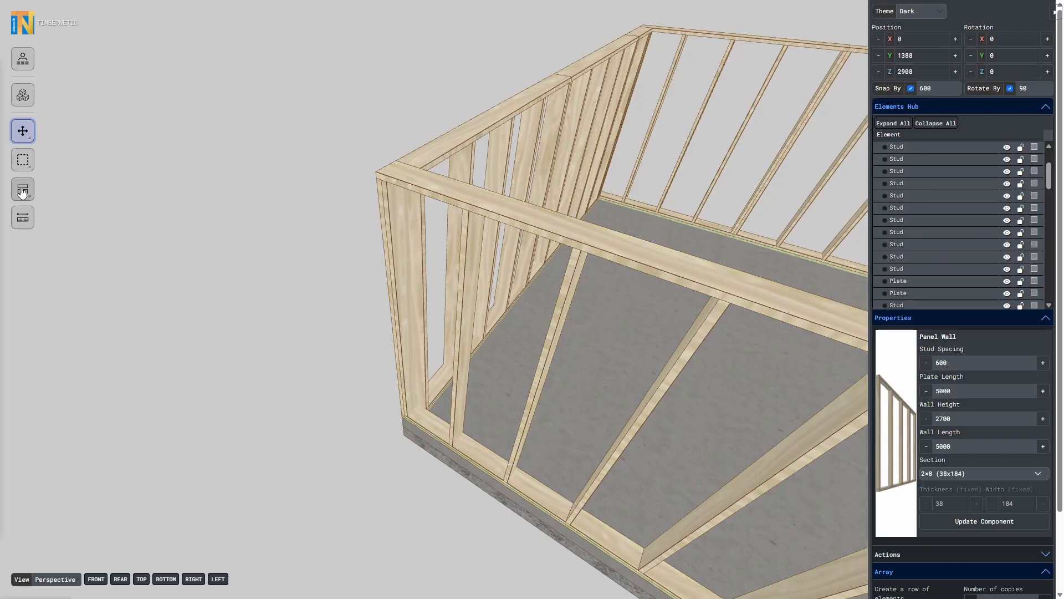
- Select a corner stud and the top plate one by one to check that they are separate elements
left_click(401, 253)
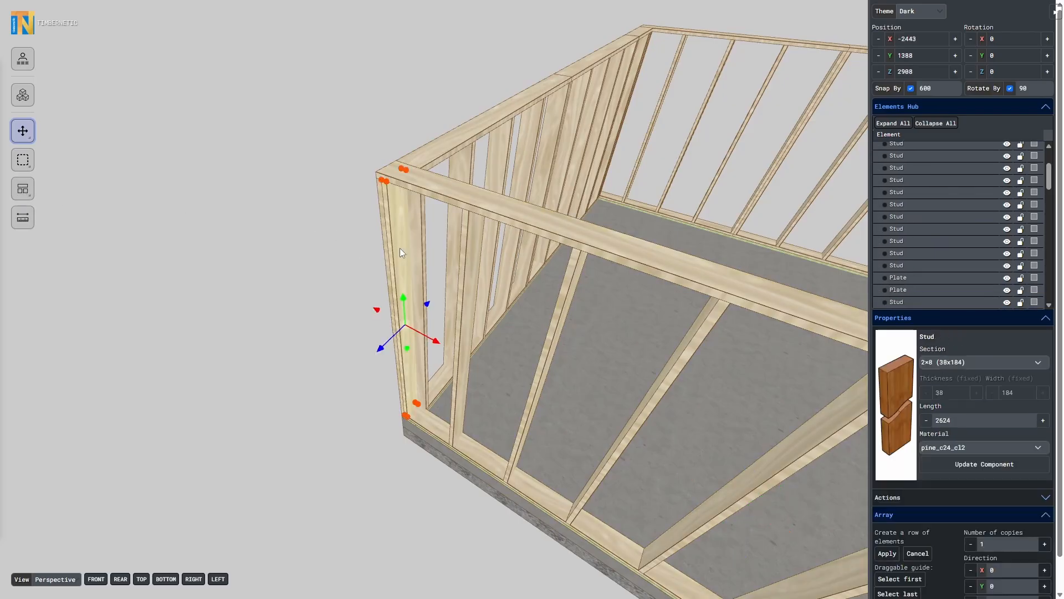
left_click(478, 208)
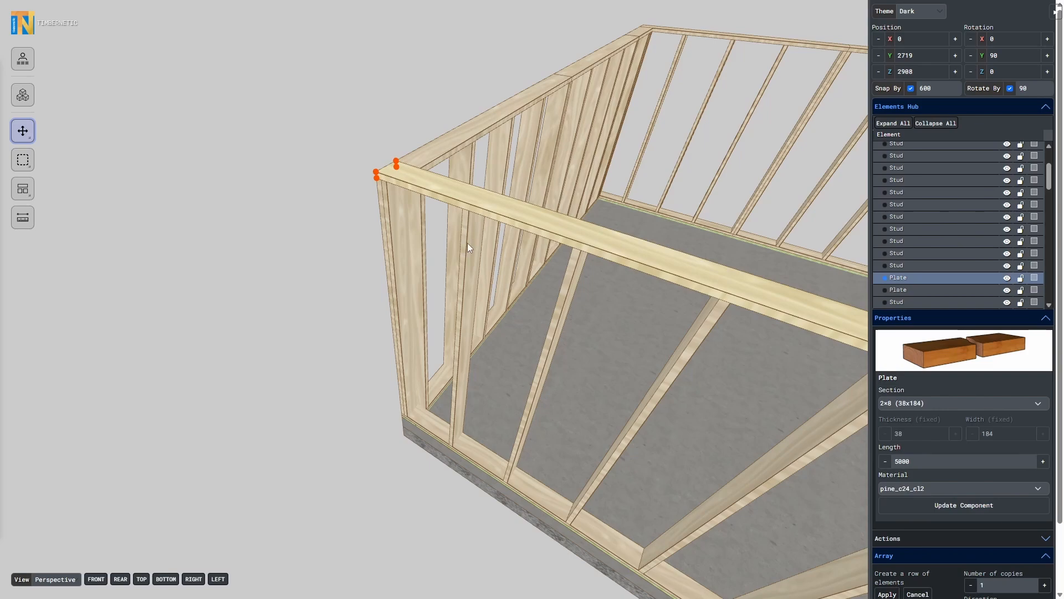
left_click(467, 243)
left_click(479, 453)
left_click(380, 331)
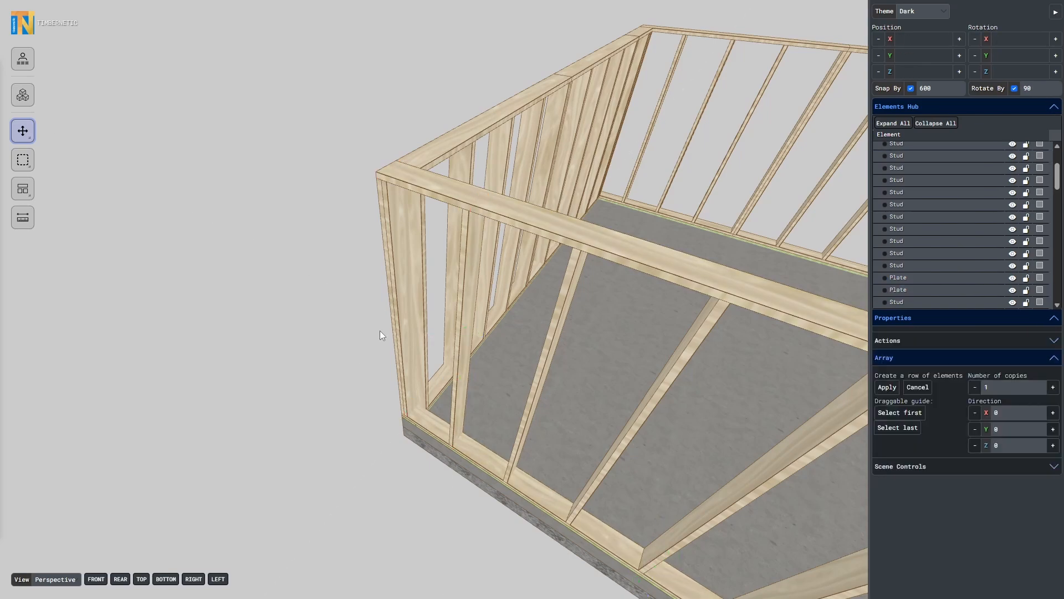
- Rotate the inner corner stud to -90° about Y at X -2370, and move the outer corner stud along X
left_click(411, 285)
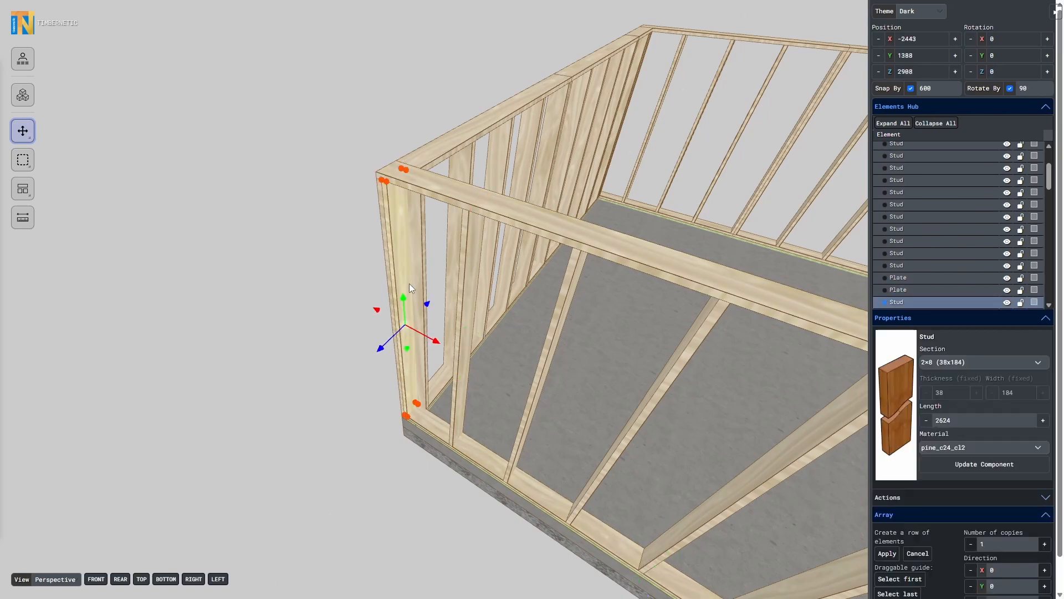
left_click(970, 56)
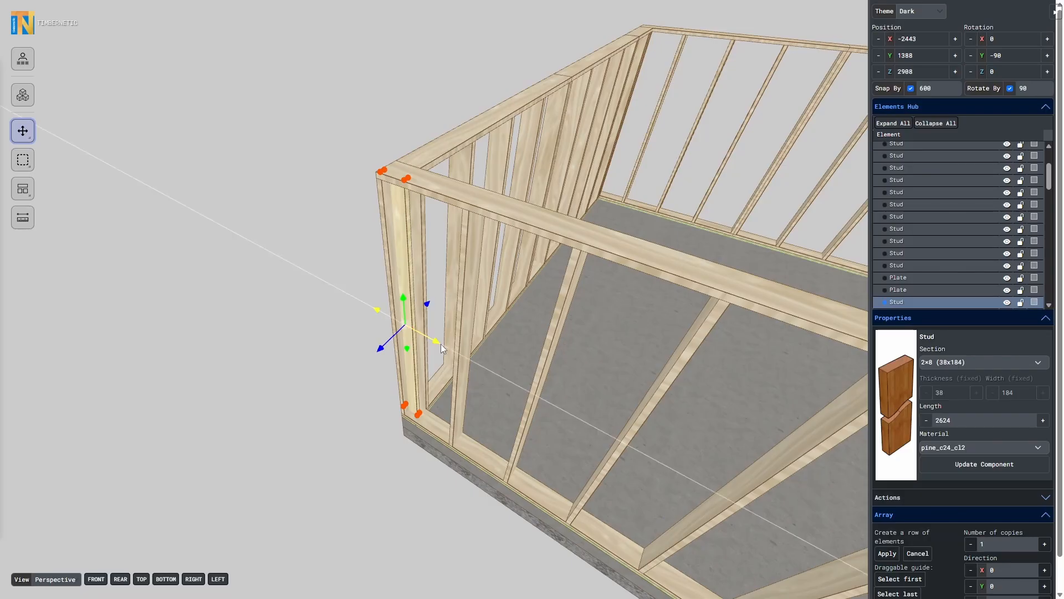
left_click_drag(441, 346, 446, 353)
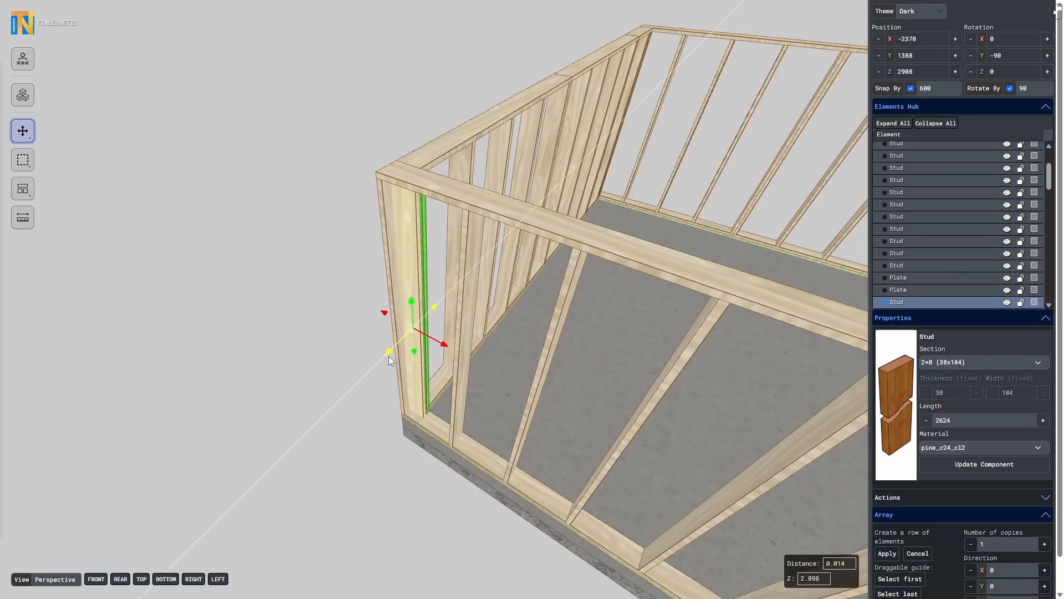
left_click(396, 286)
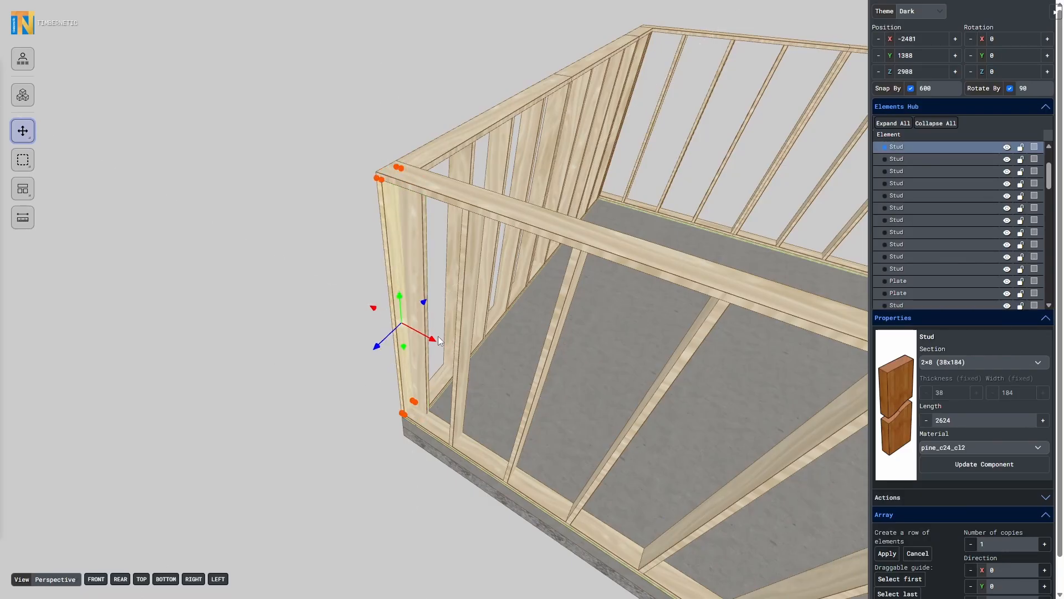
left_click_drag(438, 337, 453, 358)
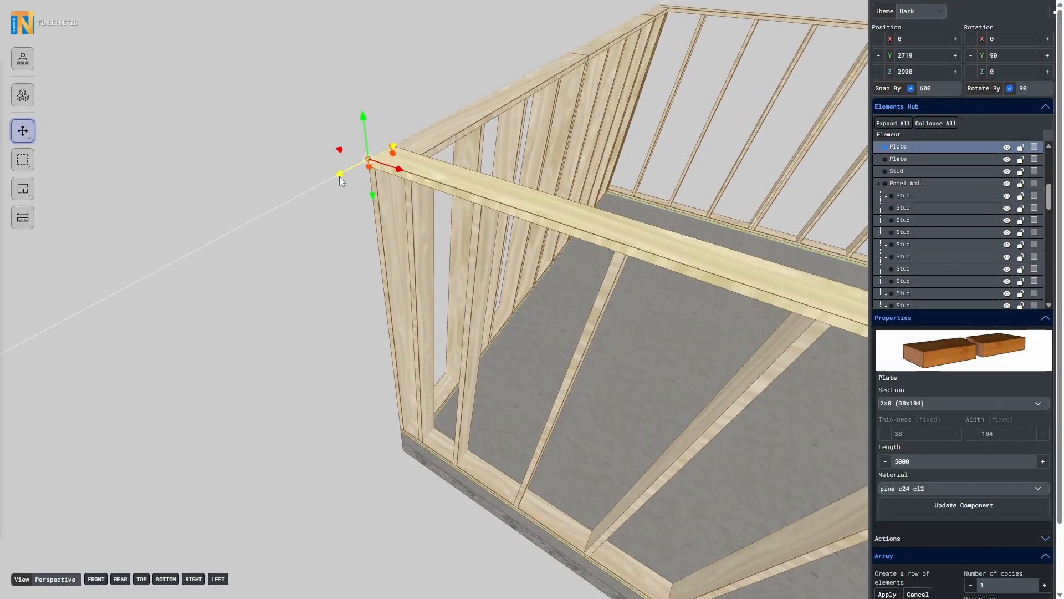
- Try moving the ungrouped wall's top plate inward along Z by its end corner, to Z 2452.6
left_click_drag(339, 177, 394, 147)
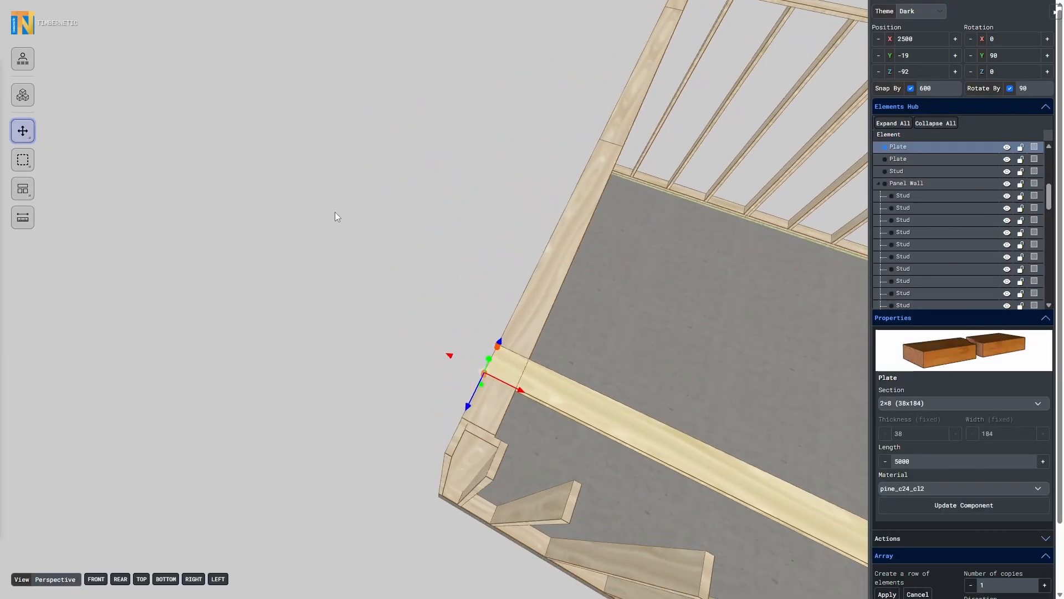
left_click(335, 216)
left_click(545, 382)
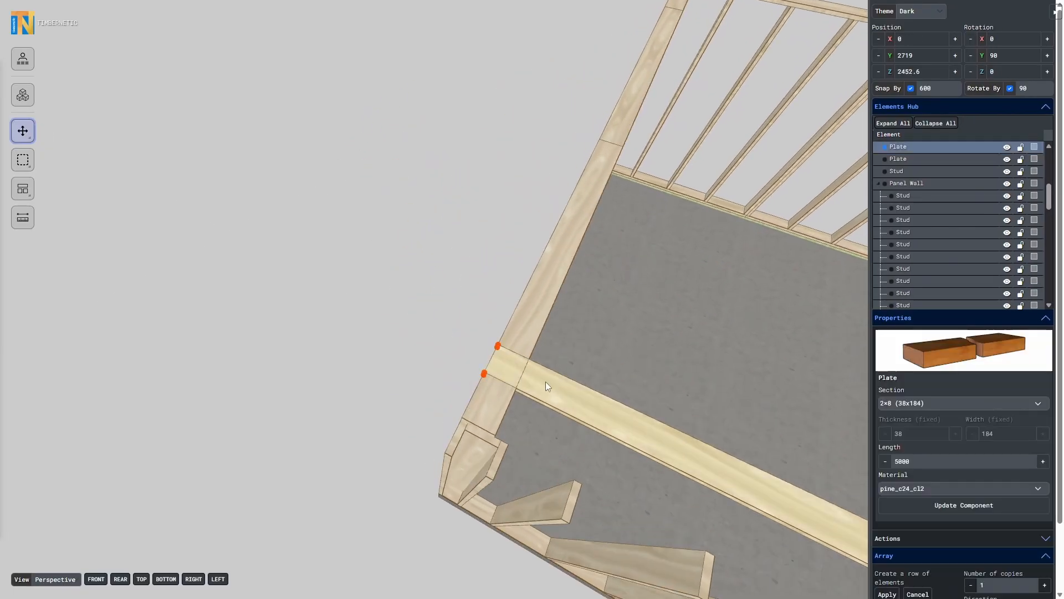
left_click_drag(484, 372, 477, 384)
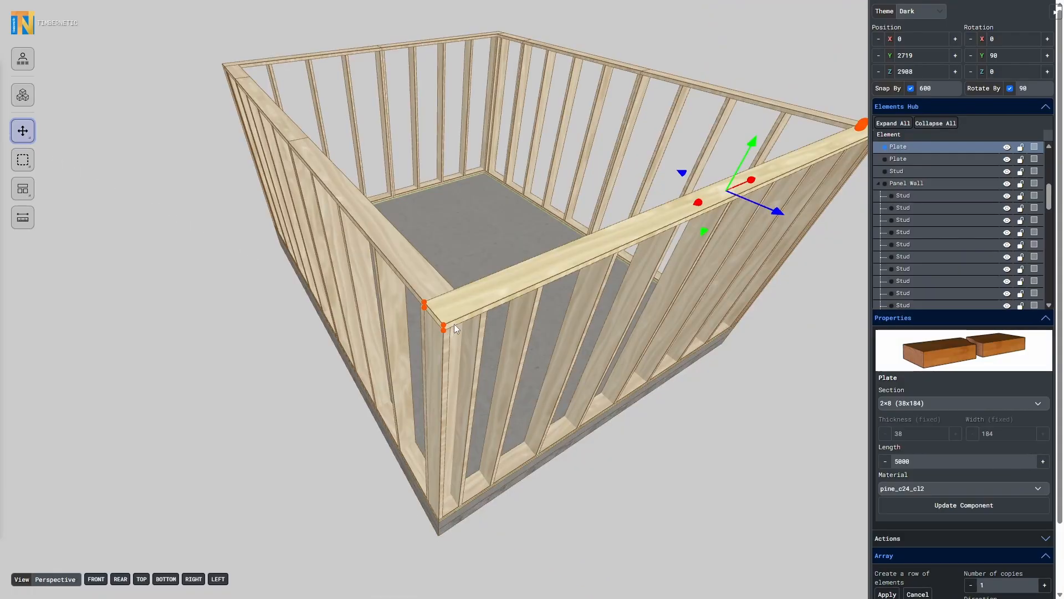
- Try tilting the top plate about its end corner around Z to 39° in 3° increments
left_click(444, 325)
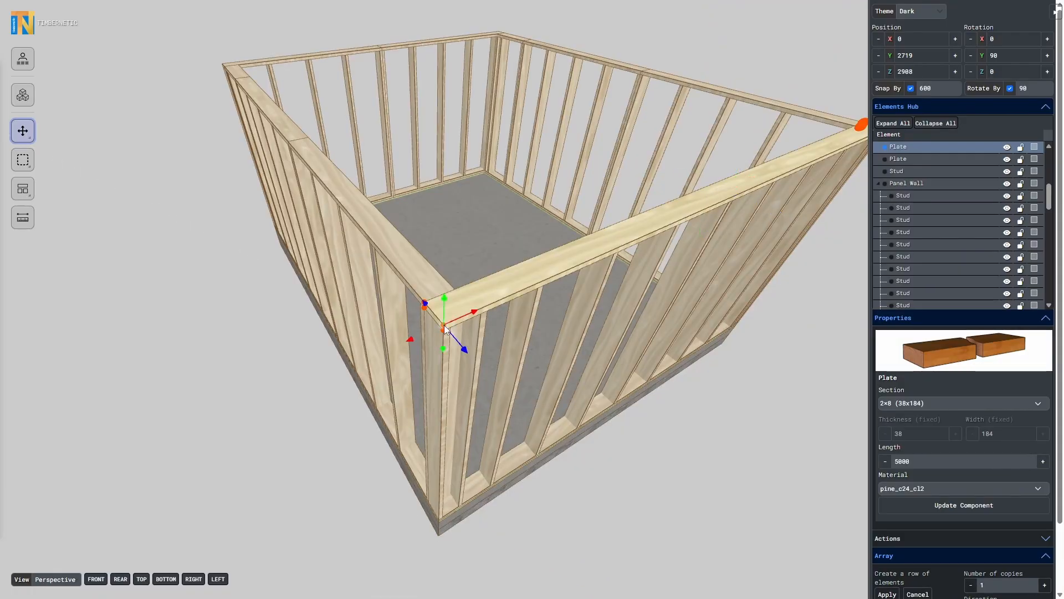
key("r")
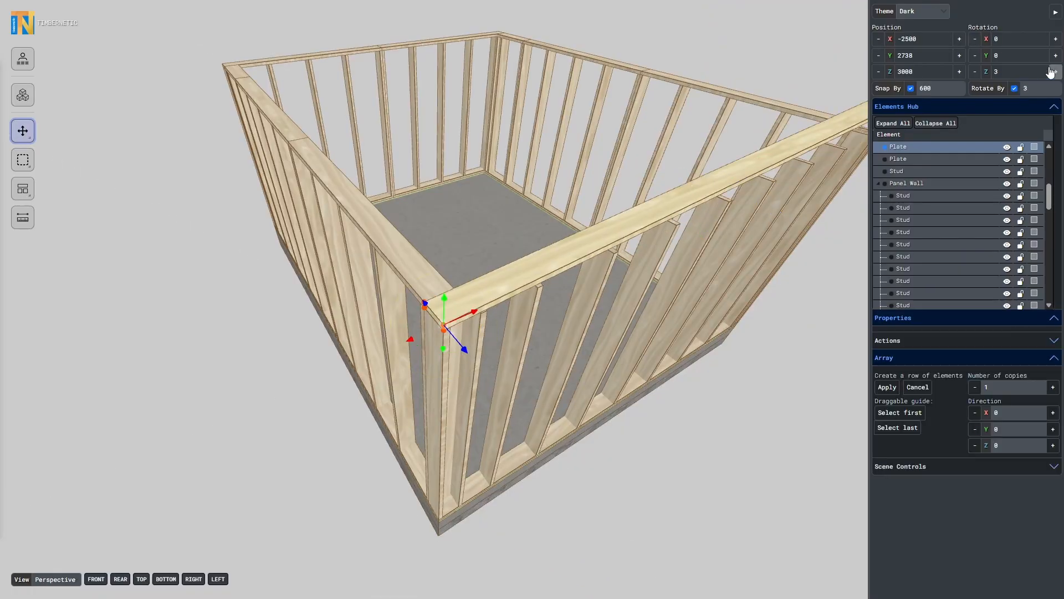
left_click(1051, 70)
left_click(1052, 71)
left_click(1051, 70)
left_click(1052, 71)
left_click(1051, 70)
left_click(1051, 70)
left_click(1051, 71)
left_click(1050, 69)
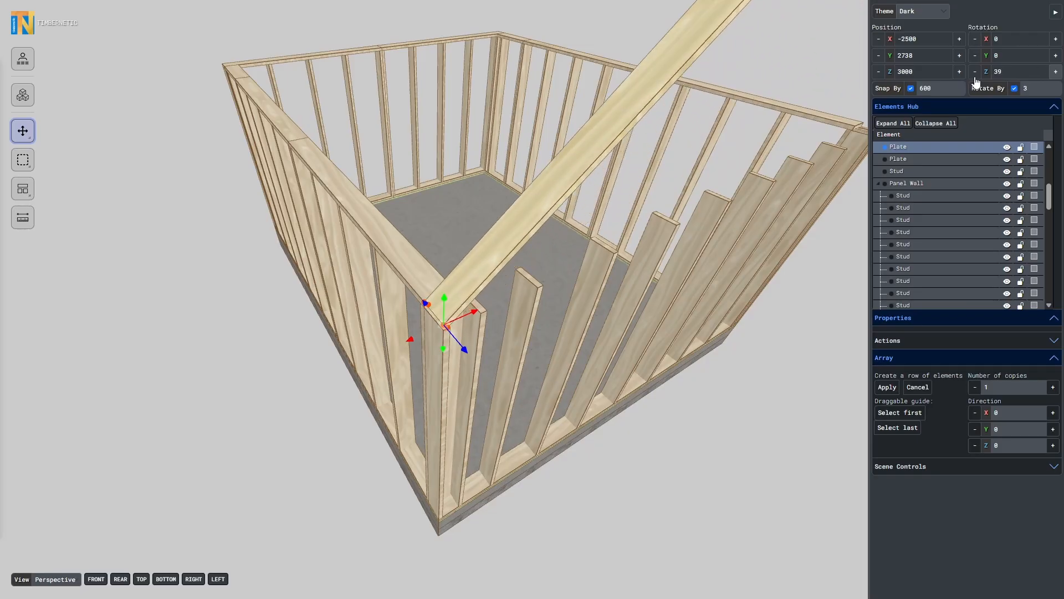
- Rotate the tilted top plate back around Z until it lies level on the studs
left_click(971, 74)
left_click(971, 74)
left_click(970, 74)
left_click(971, 74)
left_click(971, 73)
left_click(971, 74)
left_click(971, 74)
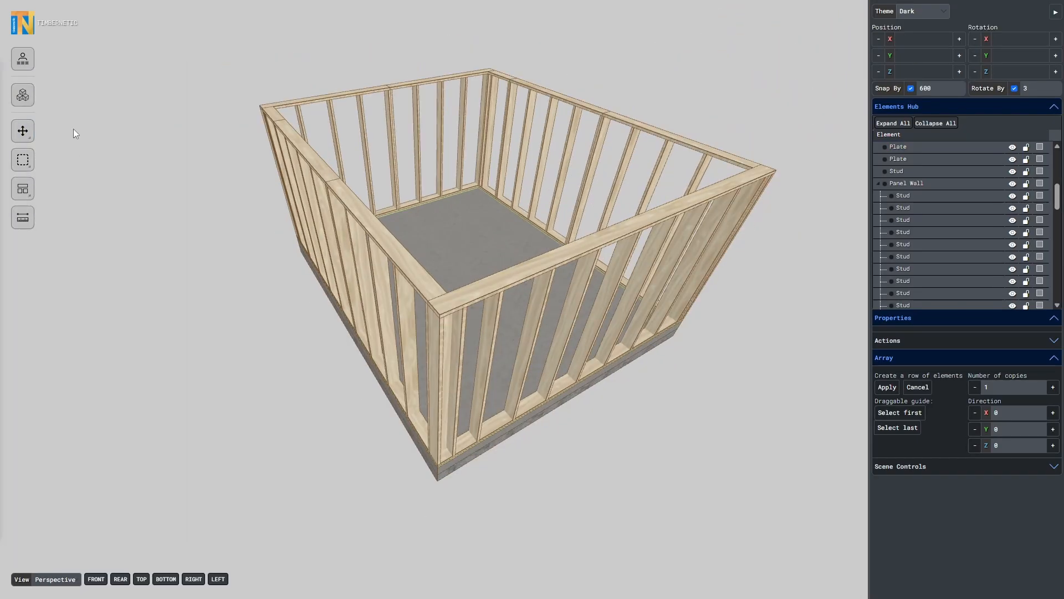
- Add a door opening component 900 wide and 2000 high, with wall height 2700 and 2×6 (38x140) sections
left_click(23, 95)
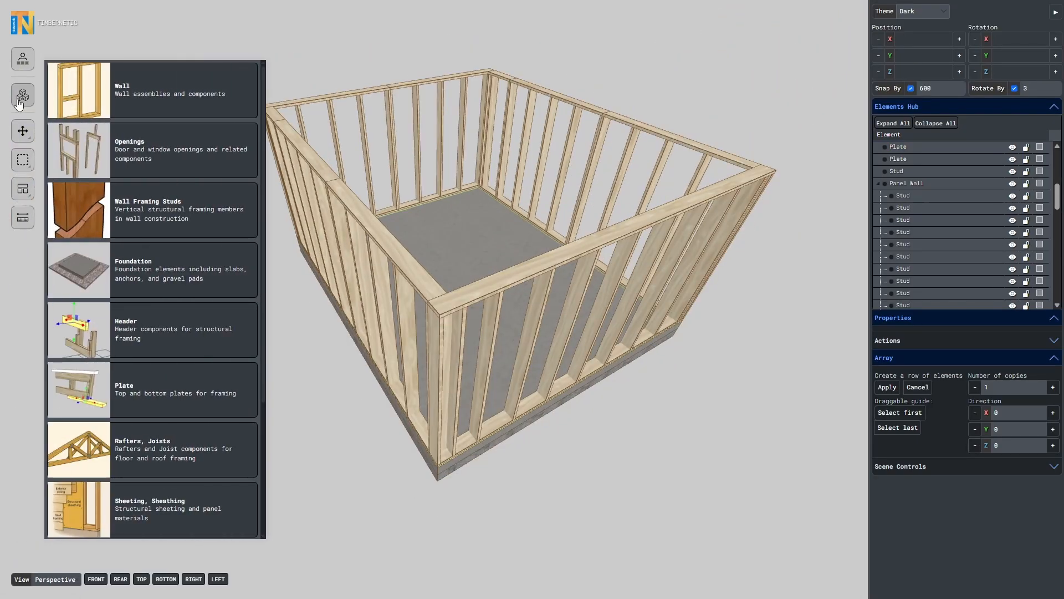
left_click(141, 150)
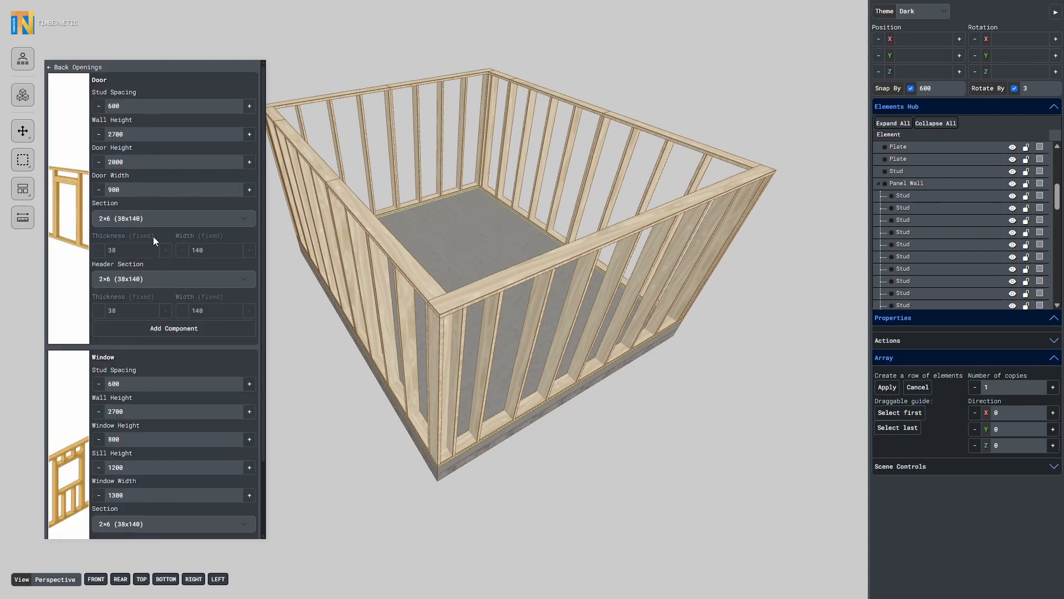
left_click(158, 332)
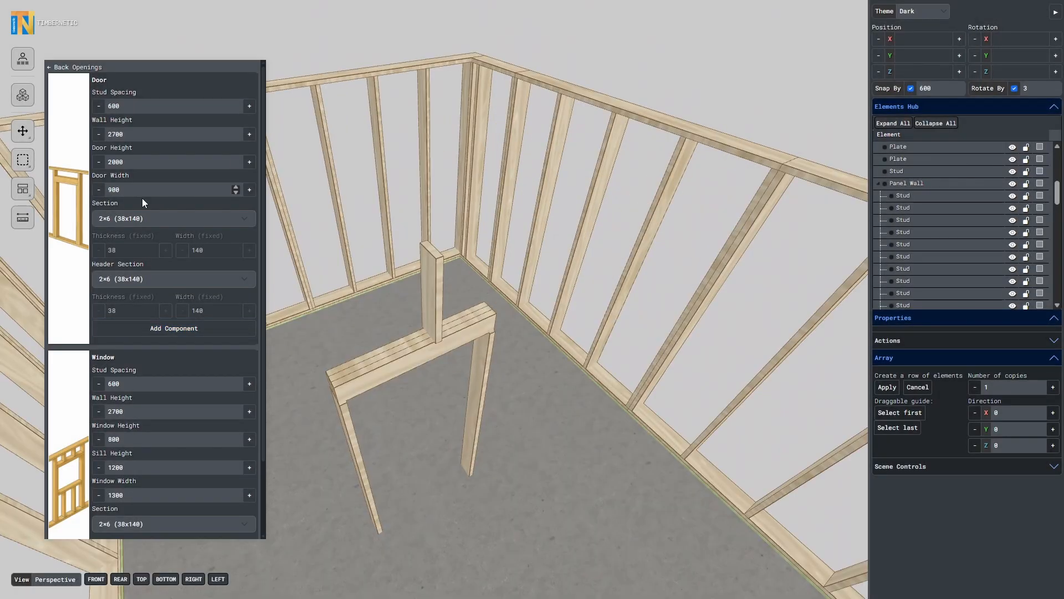
- Measure the clear width of the door opening between its two studs just below the header
left_click(144, 191)
left_click(23, 218)
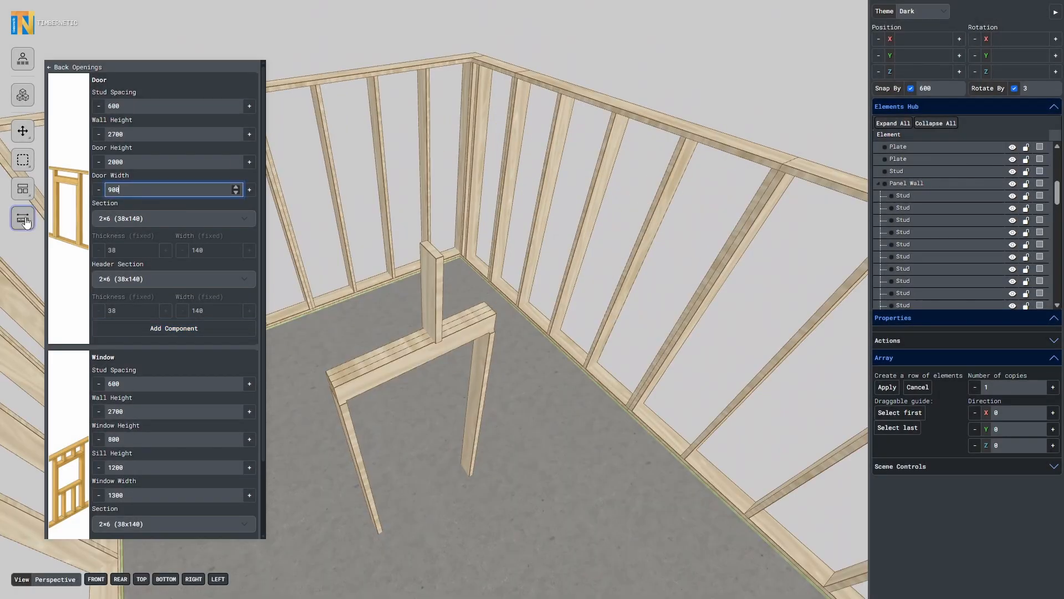
left_click(346, 406)
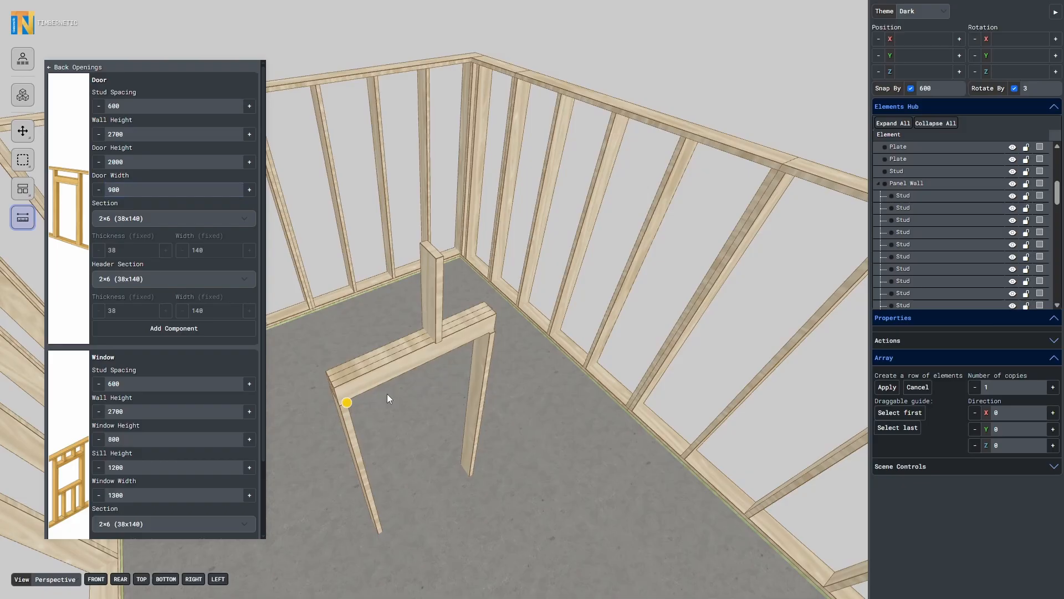
left_click(489, 335)
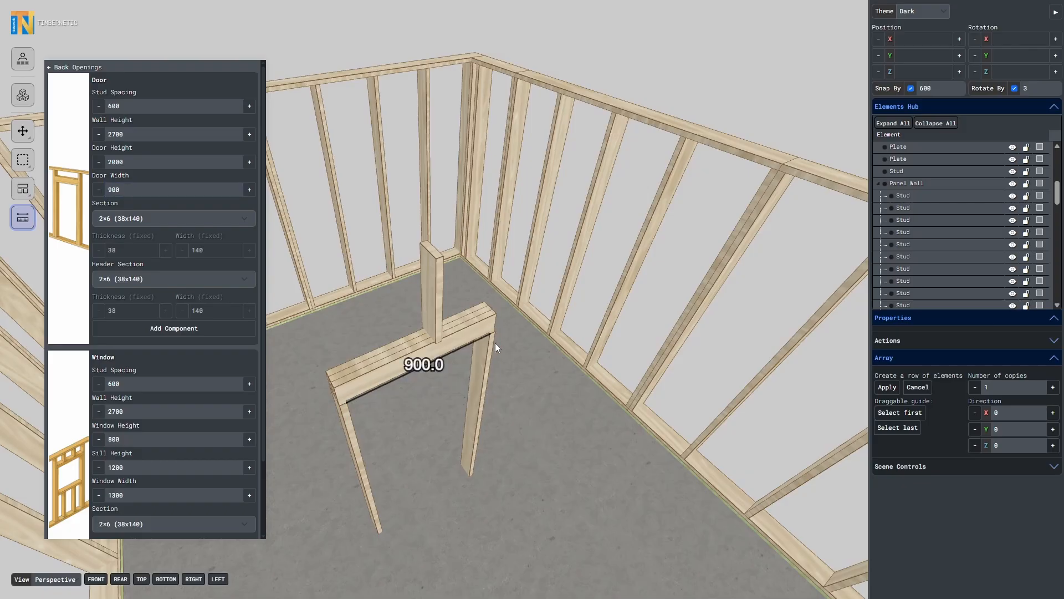
- Place the door opening's width dimension and measure its clear height from the stud foot to the header's underside
left_click(504, 377)
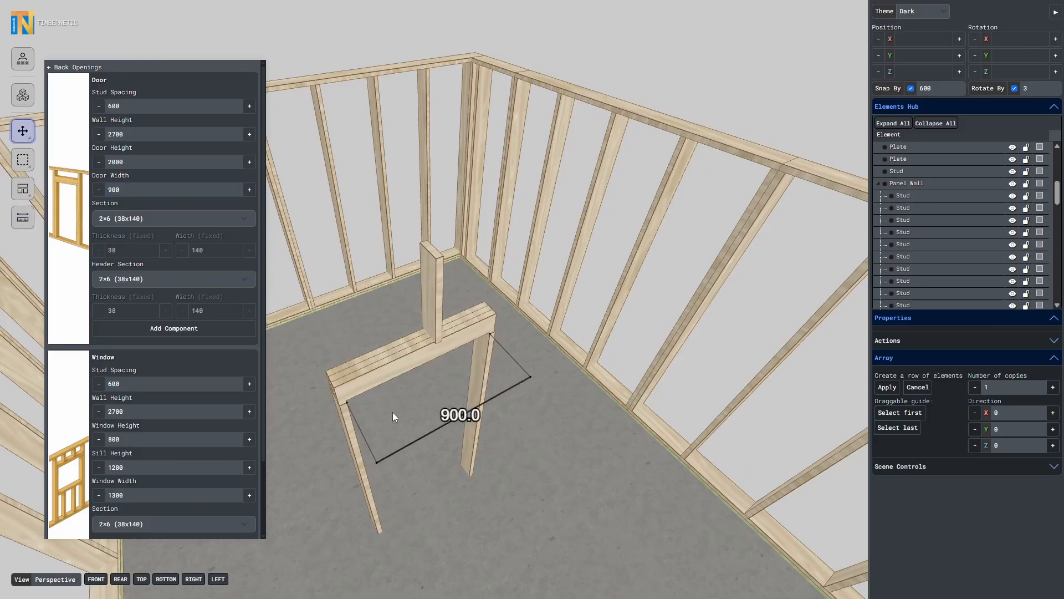
left_click(23, 217)
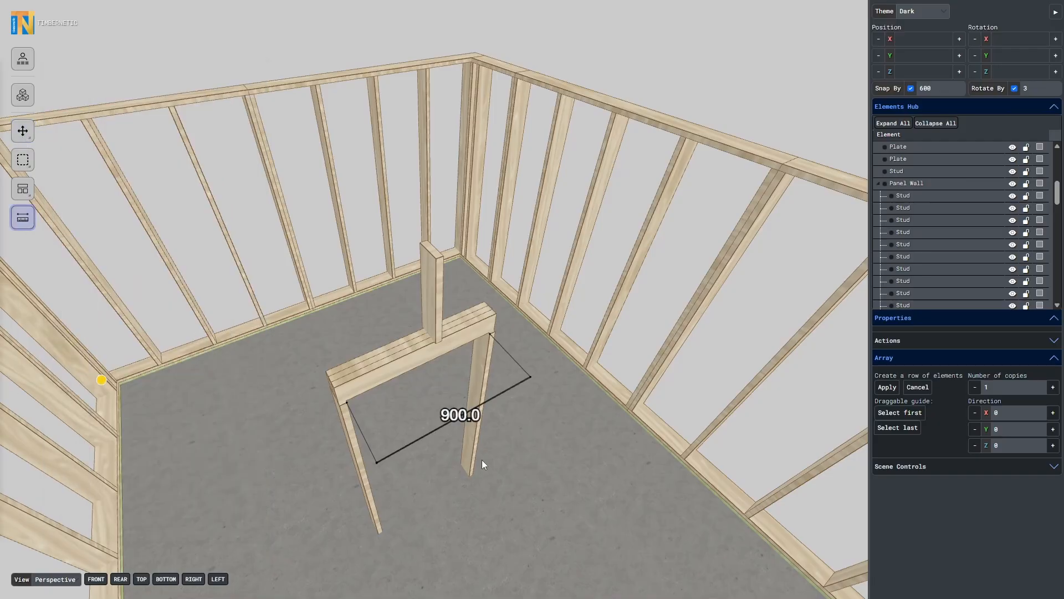
left_click(471, 475)
left_click(490, 334)
left_click(563, 434)
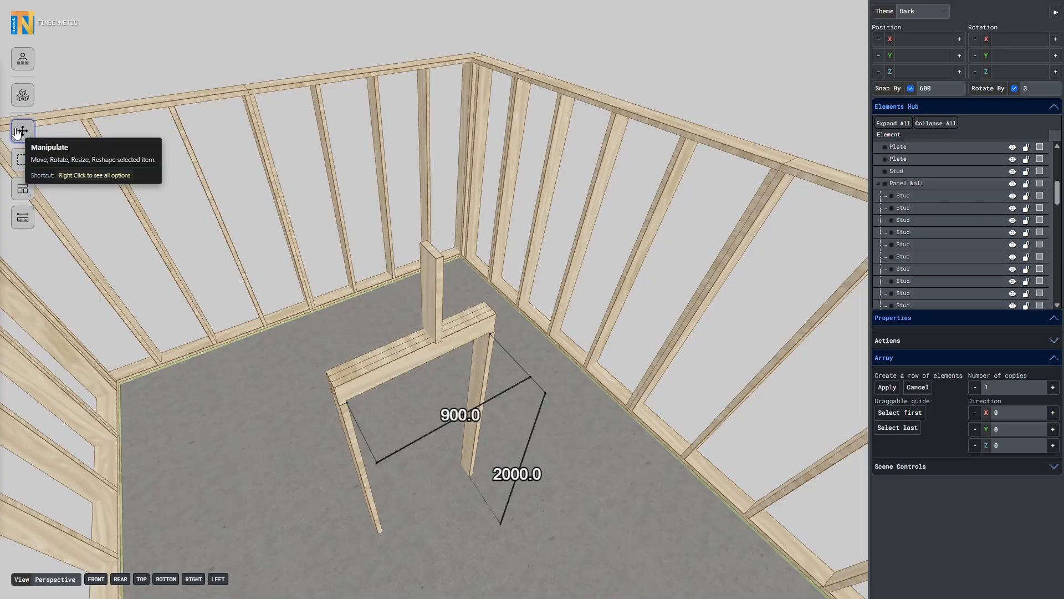
- Set the door component's section to 2×8 (45x195) and delete the outermost header ply inside its group
left_click(371, 348)
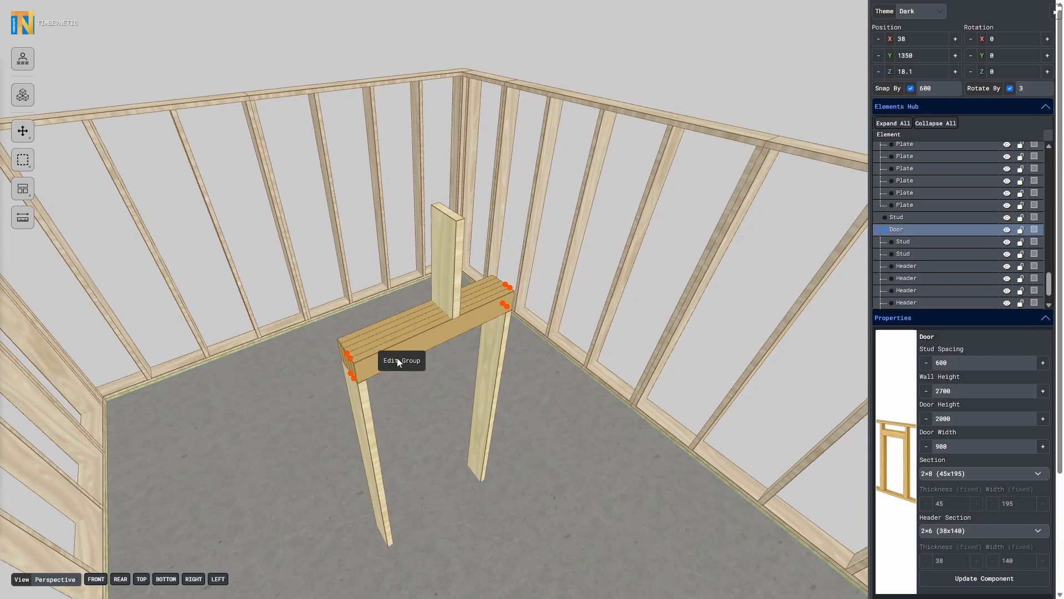
left_click(379, 350)
key("Delete")
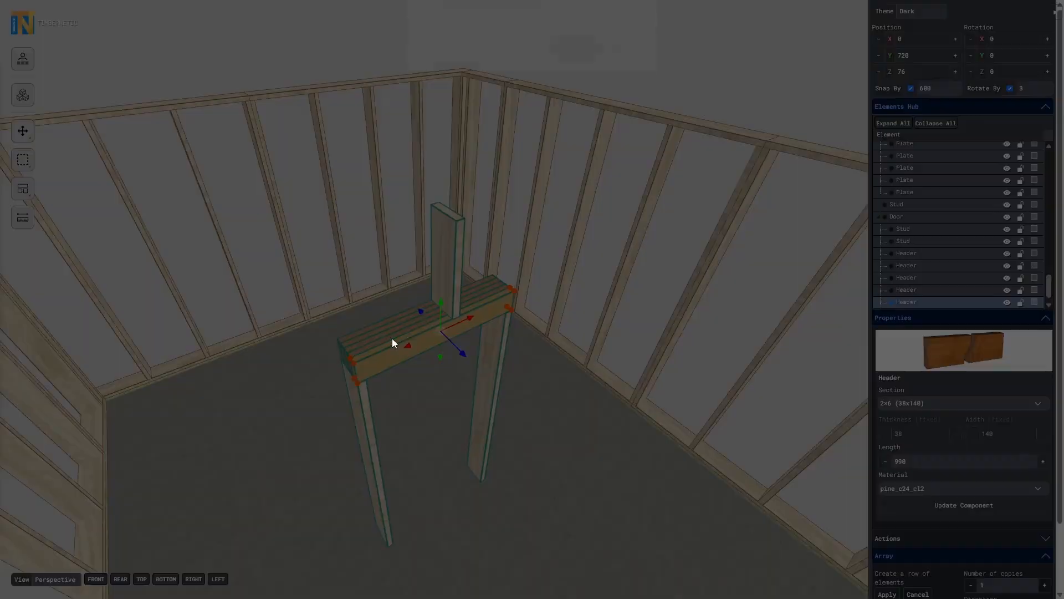
key("Return")
left_click_drag(369, 370, 481, 169)
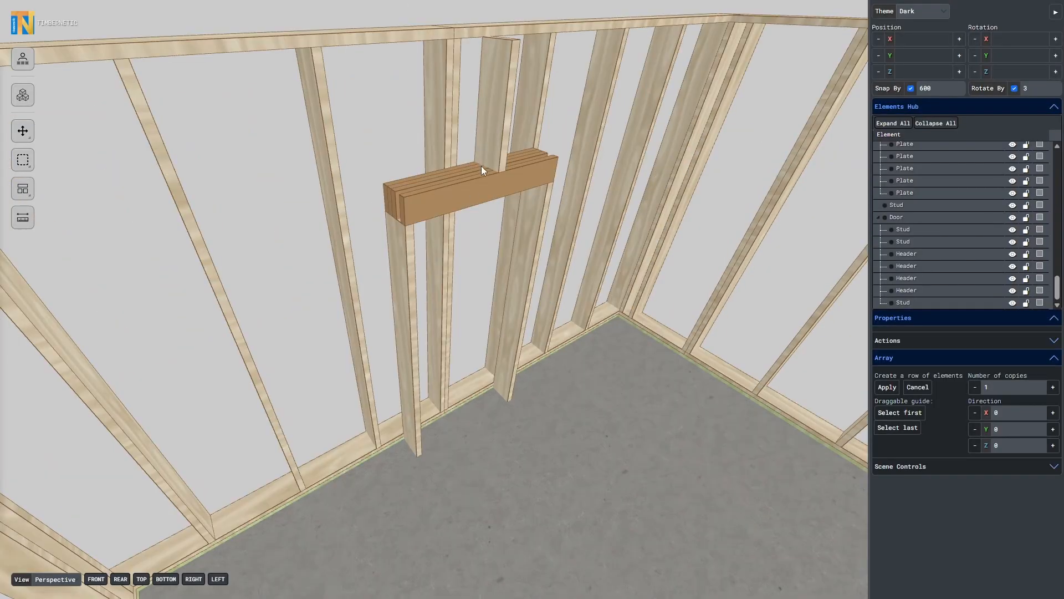
- Move the door component by its lower stud corner into the panel wall, standing on the bottom plate against a wall stud
left_click(407, 345)
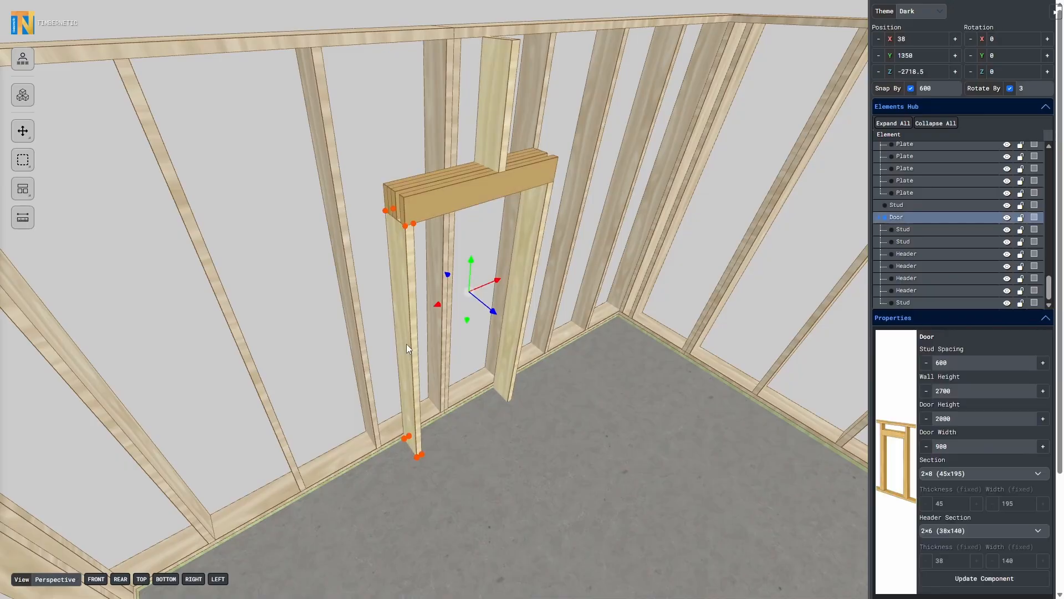
left_click(416, 457)
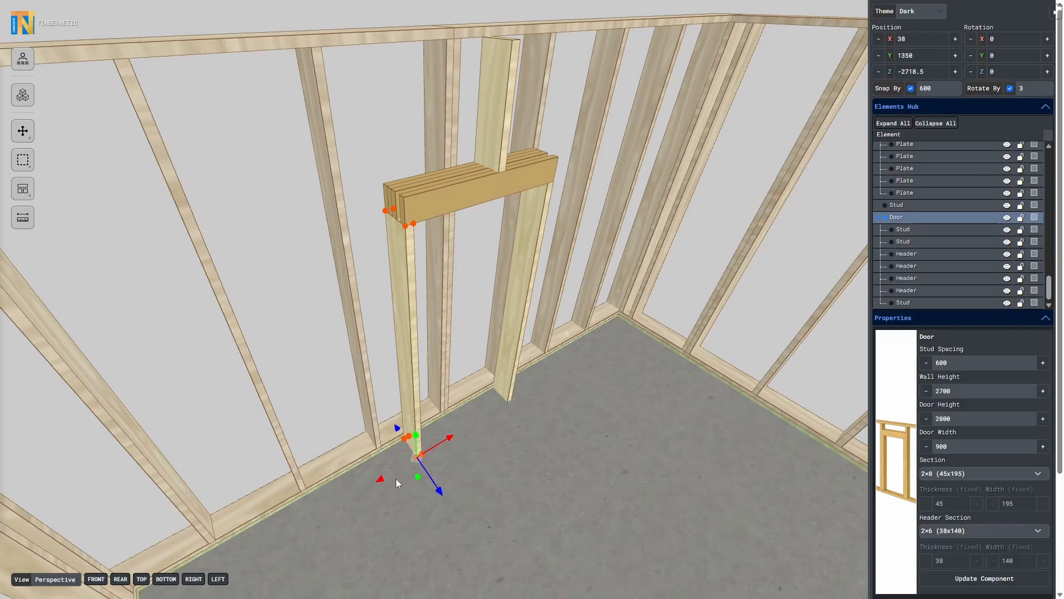
left_click_drag(418, 465, 381, 445)
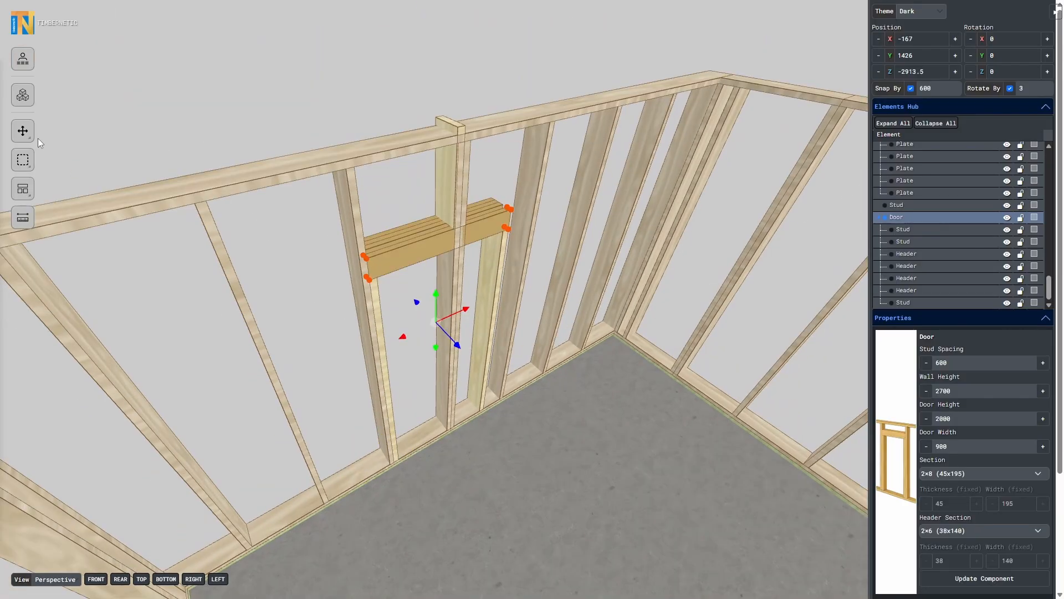
- Resize the door component from its top so that it ends at the underside of the wall's top plate
left_click(32, 136)
left_click(52, 132)
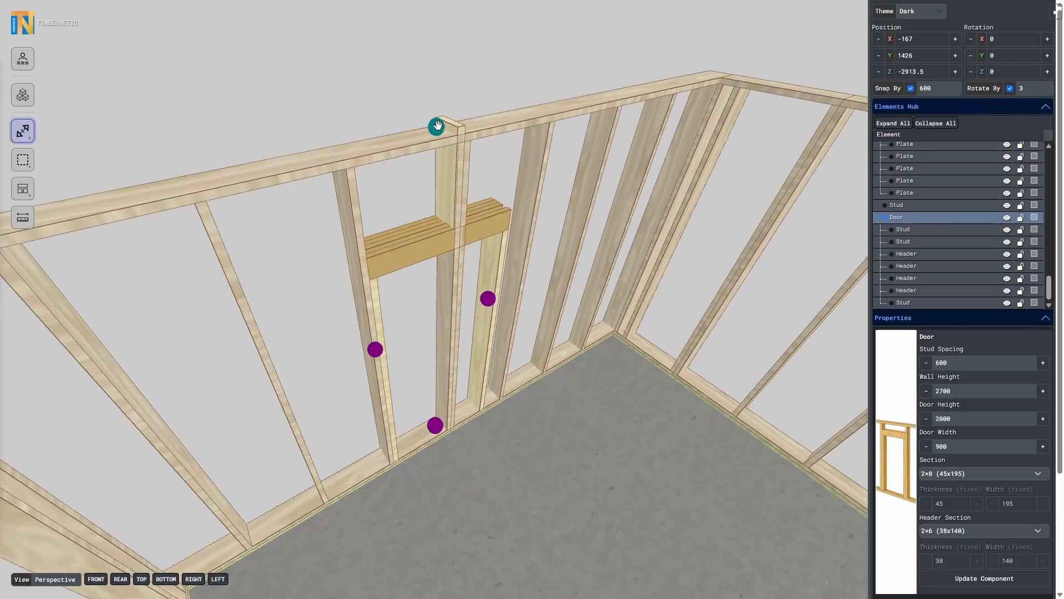
left_click_drag(437, 126, 460, 144)
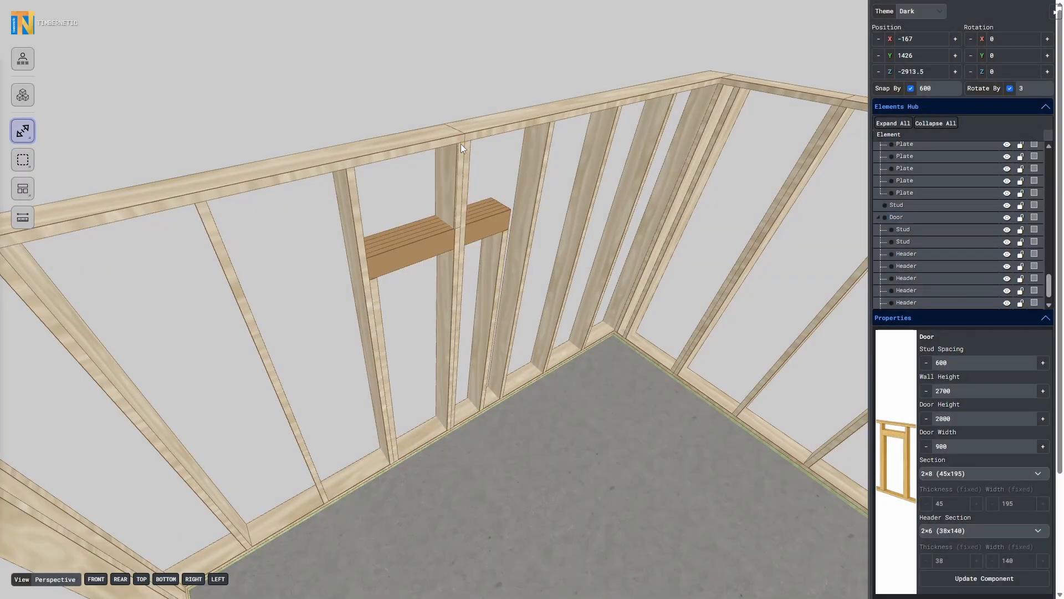
- Update the panel wall containing the door with a plate length of 4000 so the plate joint shifts away from the opening
left_click_drag(456, 346, 465, 170)
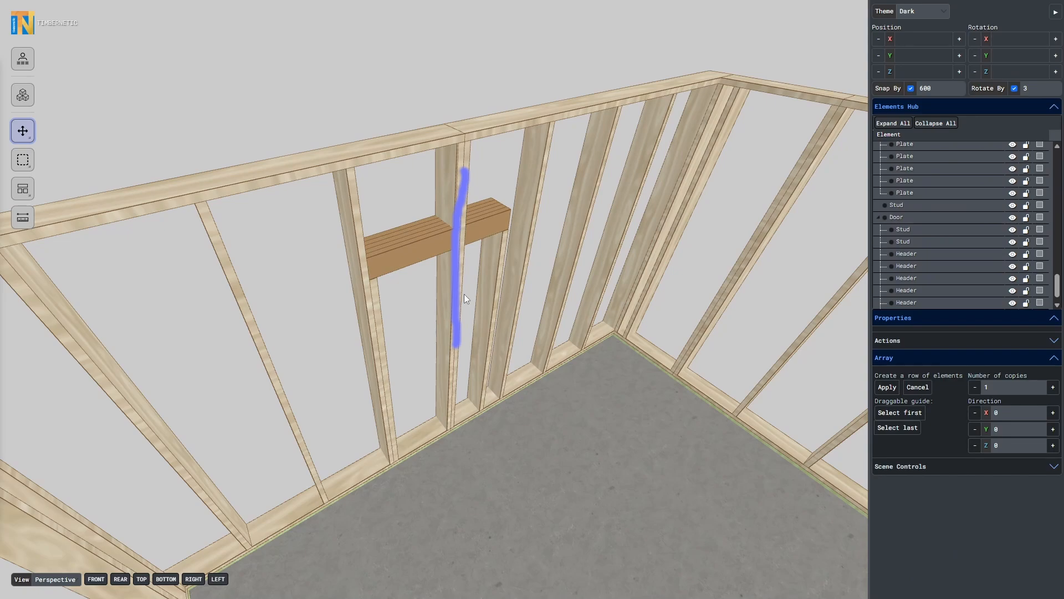
left_click(420, 137)
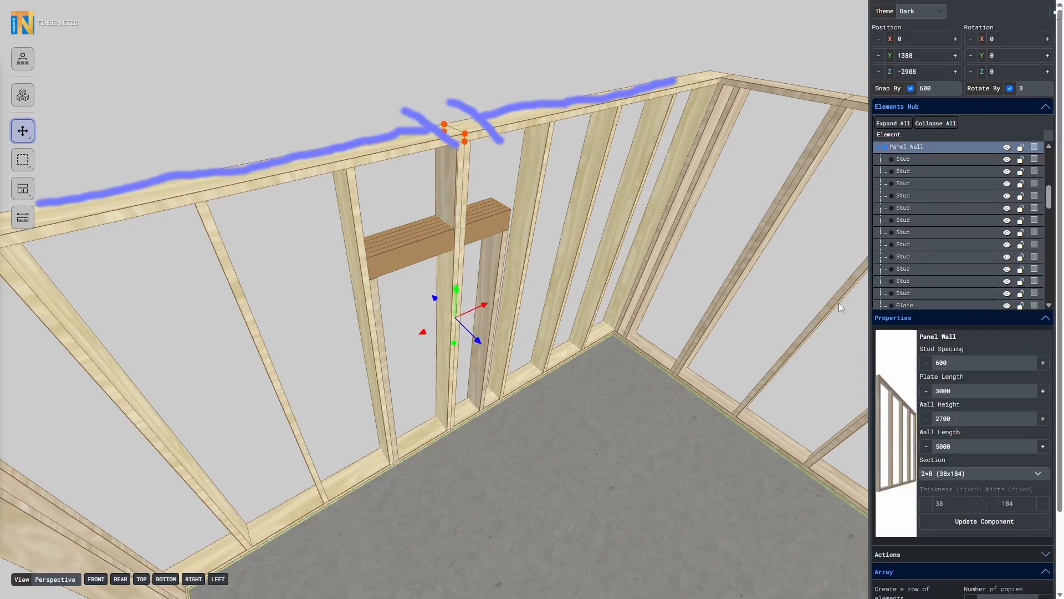
double_click(955, 390)
type("5000")
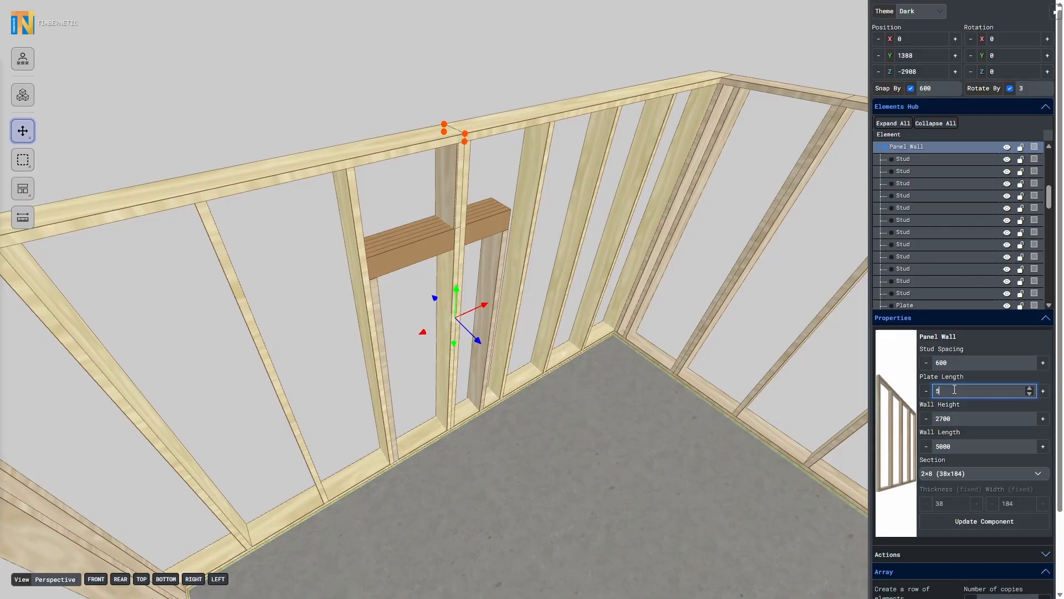
key("BackSpace")
key("BackSpace")
key("BackSpace")
type("40000")
left_click(963, 524)
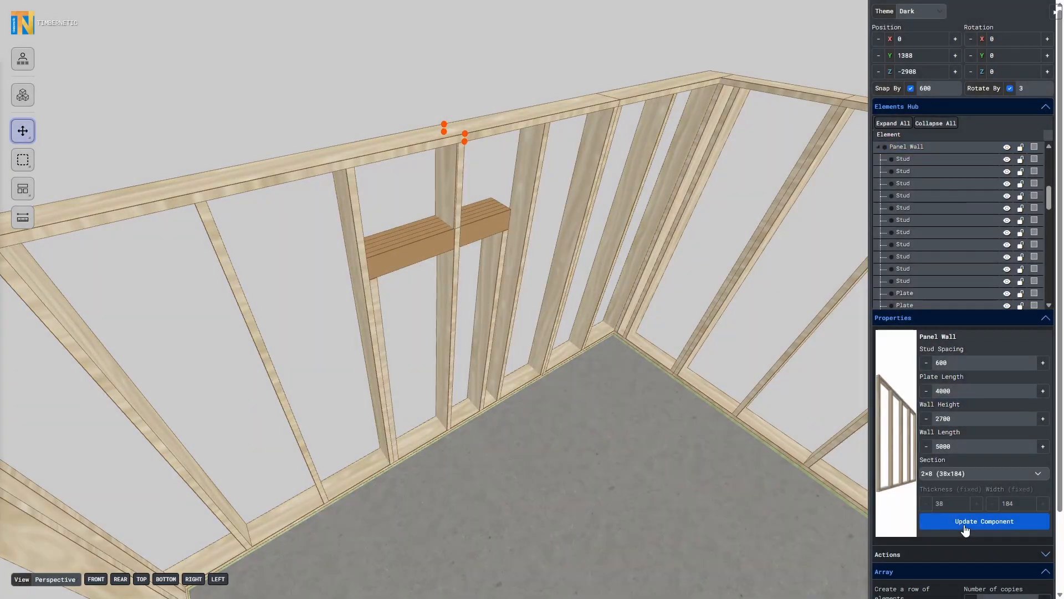
left_click(597, 56)
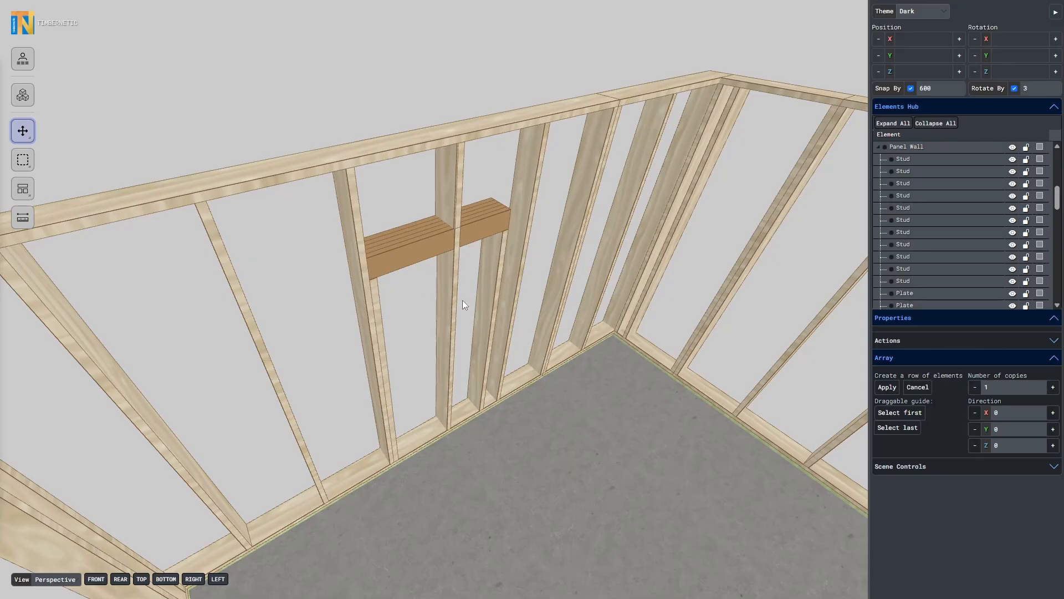
- Move the wall stud crossing the door opening along X to 356.2, beside the opening's side stud
left_click(446, 311)
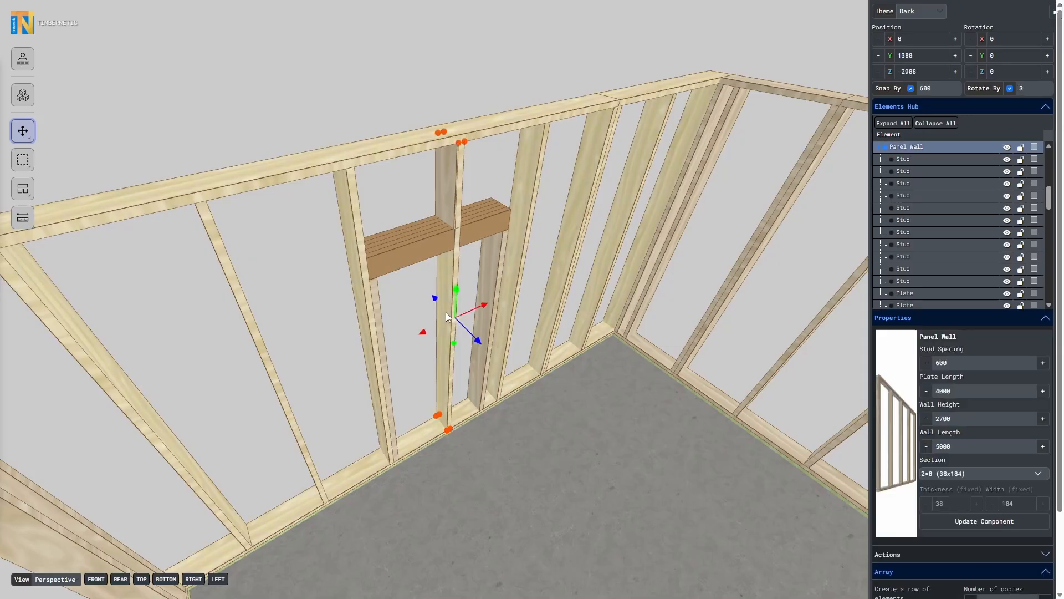
left_click_drag(413, 338, 447, 340)
left_click(446, 340)
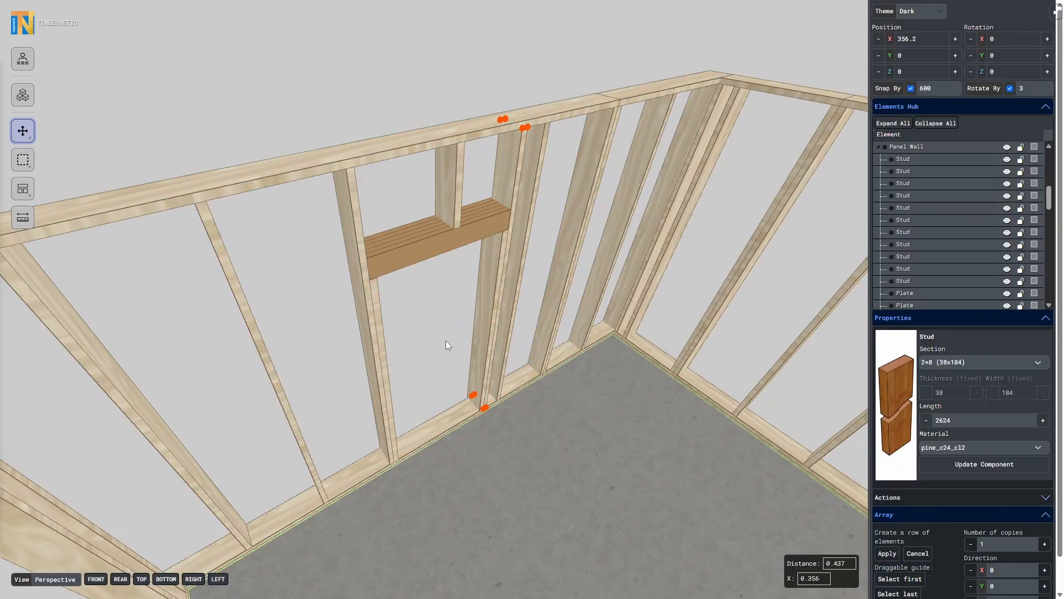
- Group the door component together with the panel wall that contains it
left_click(605, 119)
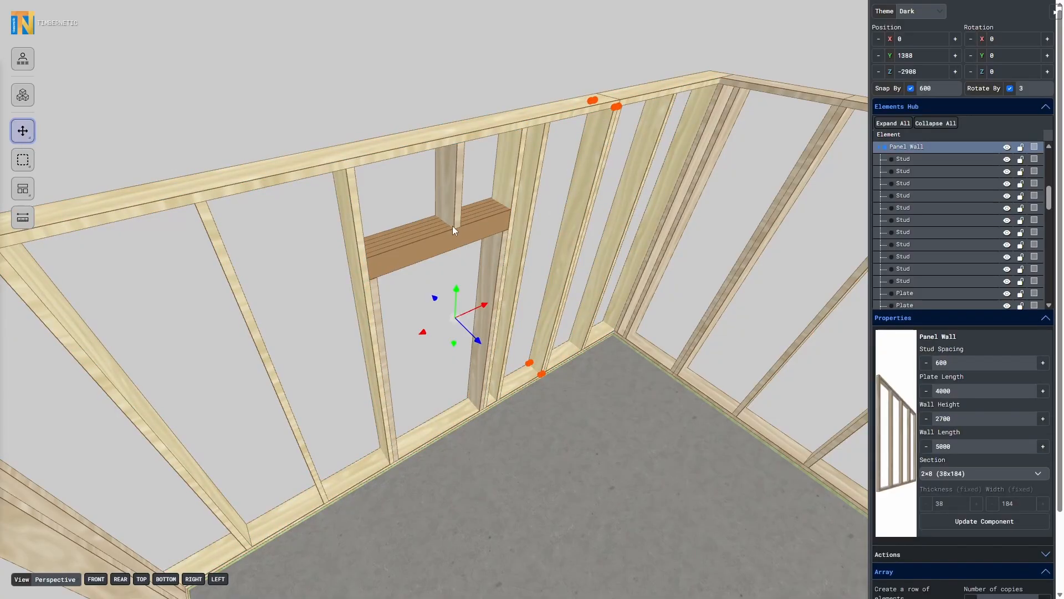
left_click(548, 106)
left_click(548, 106)
left_click(398, 241)
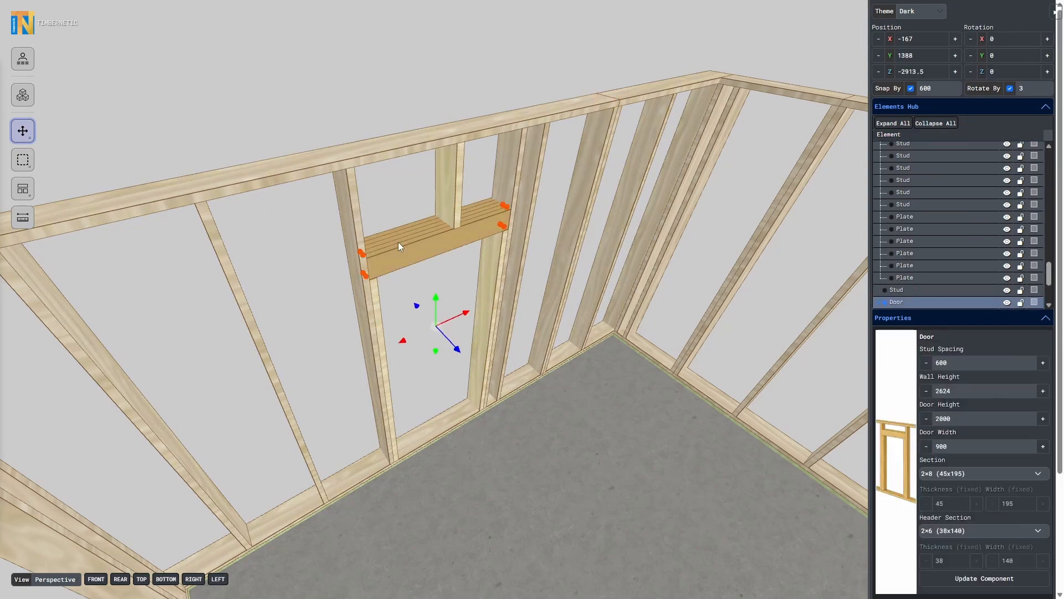
left_click(533, 115)
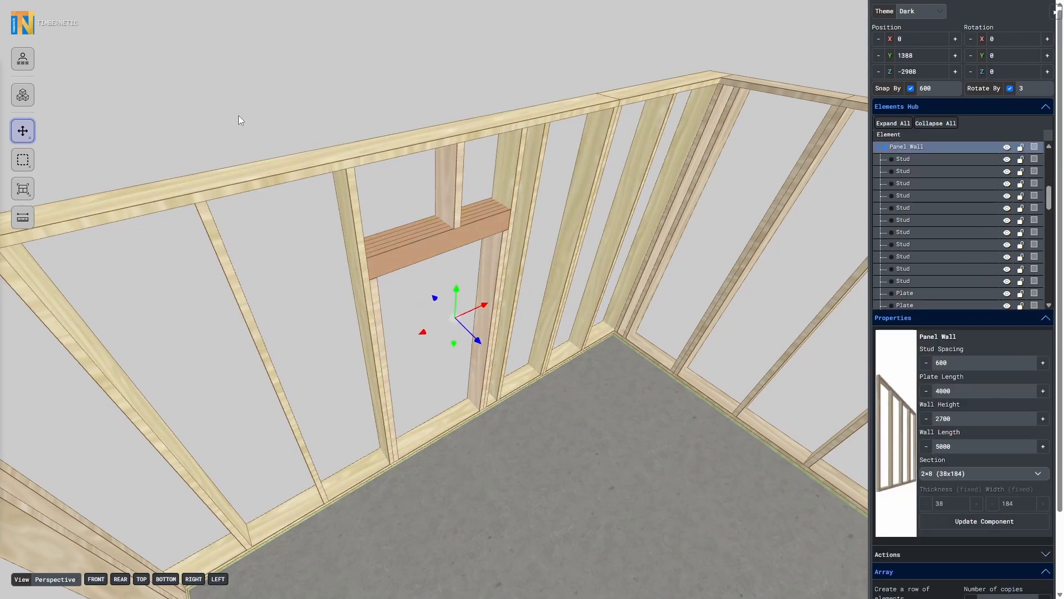
left_click(13, 189)
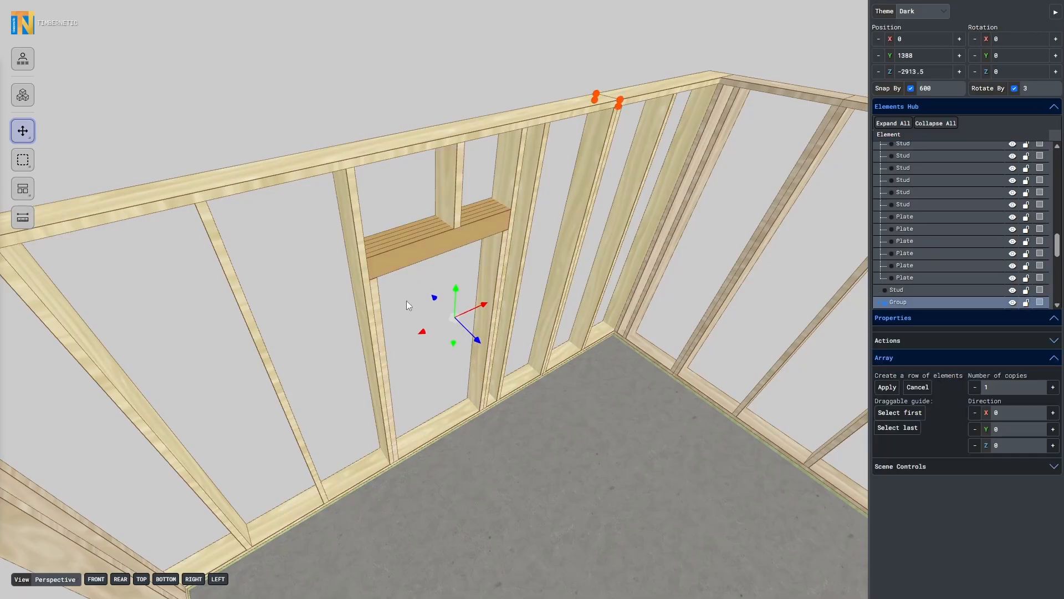
- Inspect the group's contents in the element tree and collapse its Panel Wall and Door branches
left_click(880, 304)
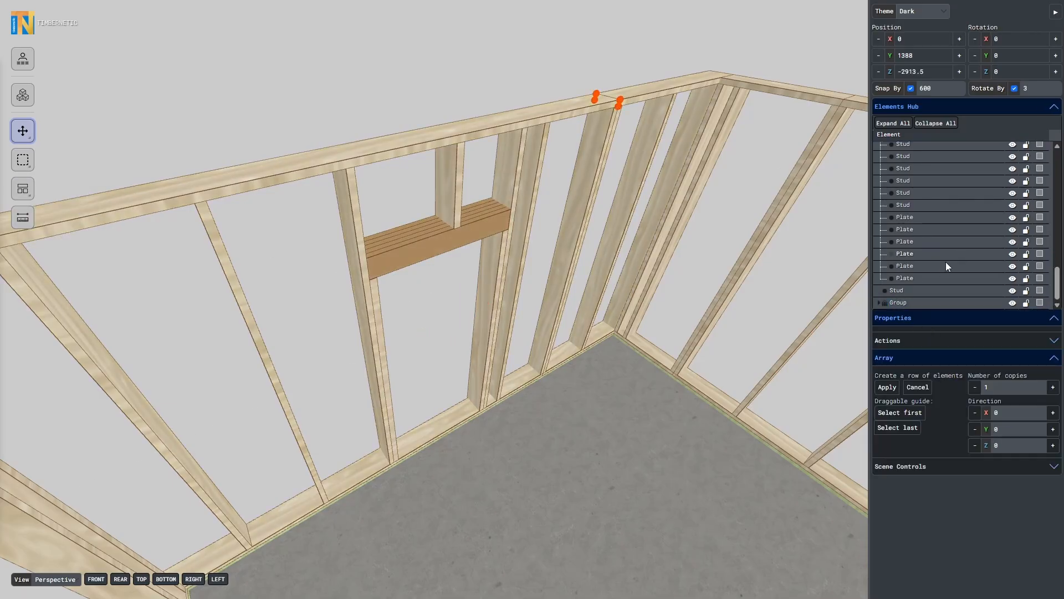
left_click(878, 304)
scroll(942, 244, "up", 5)
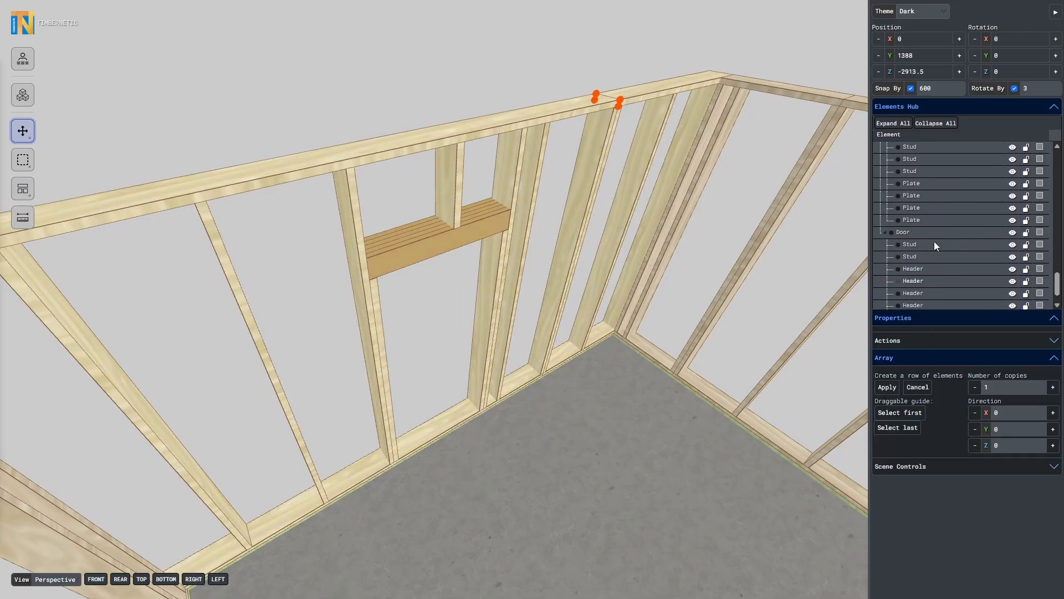
scroll(909, 157, "up", 3)
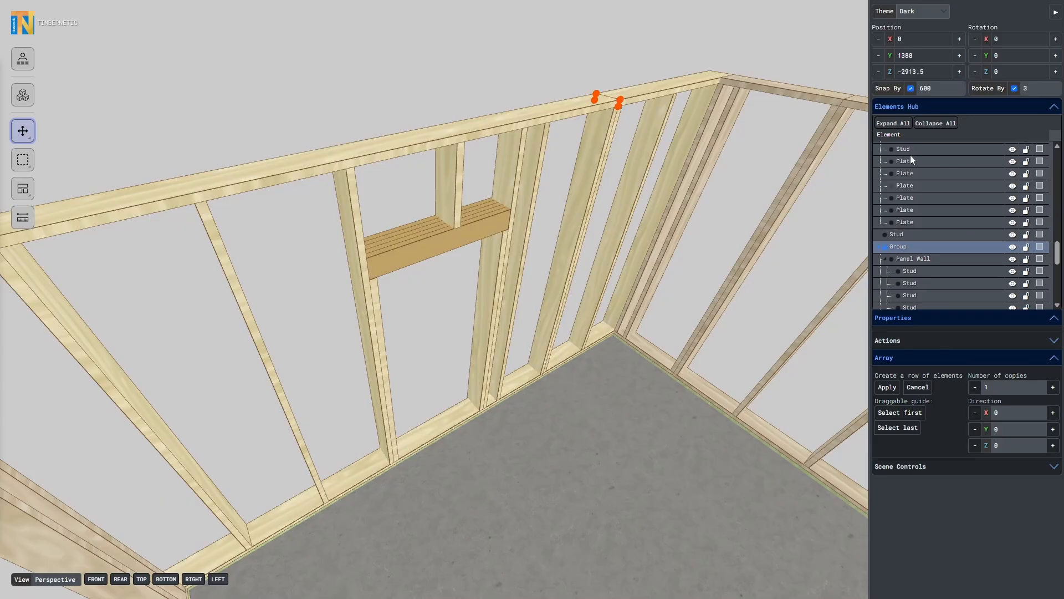
left_click(890, 260)
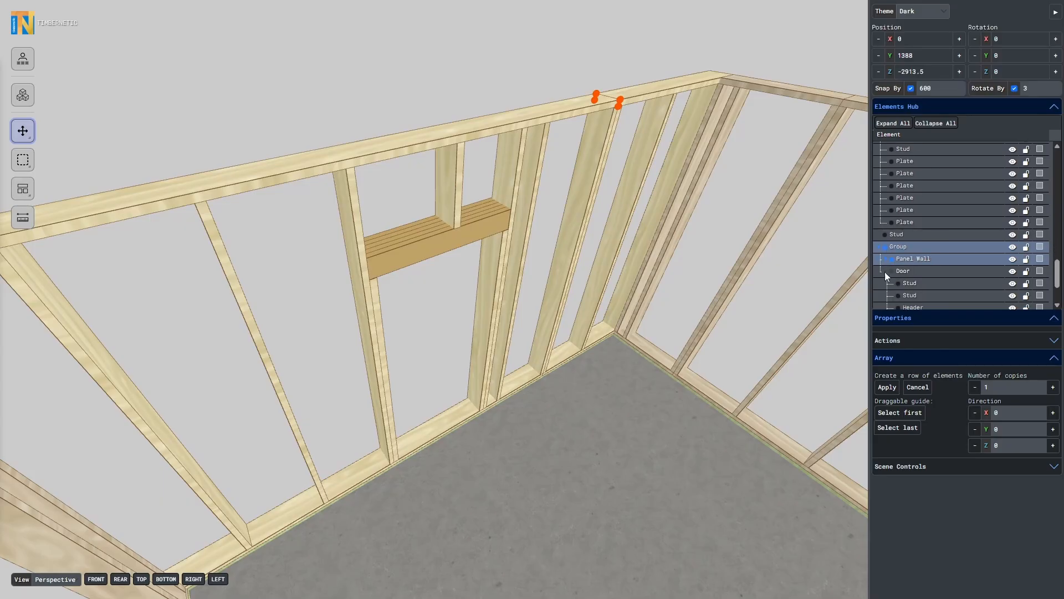
left_click(885, 272)
left_click(643, 49)
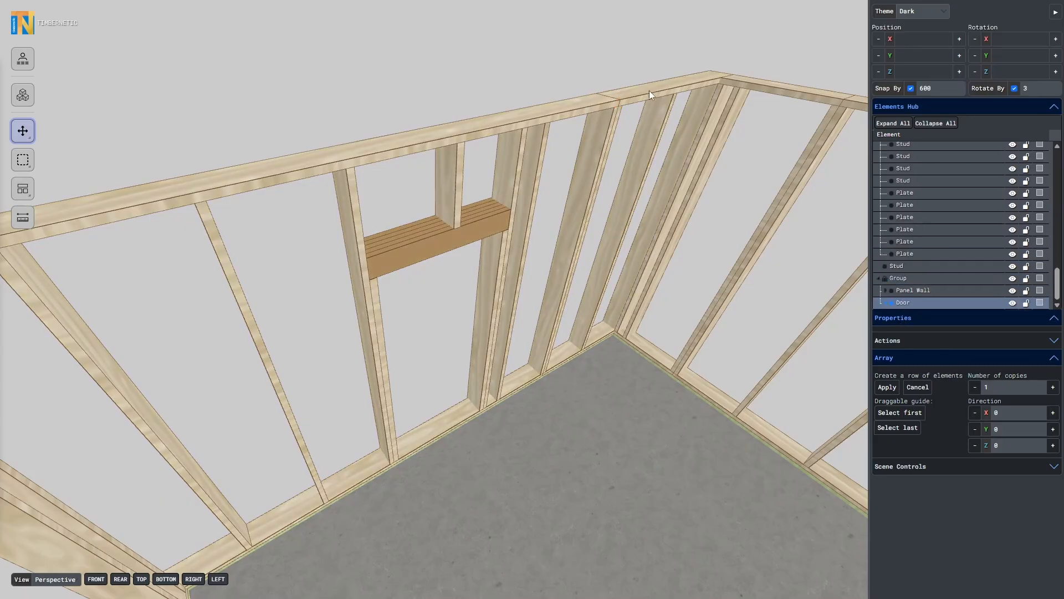
- Ungroup the panel wall and the door component
left_click(920, 278)
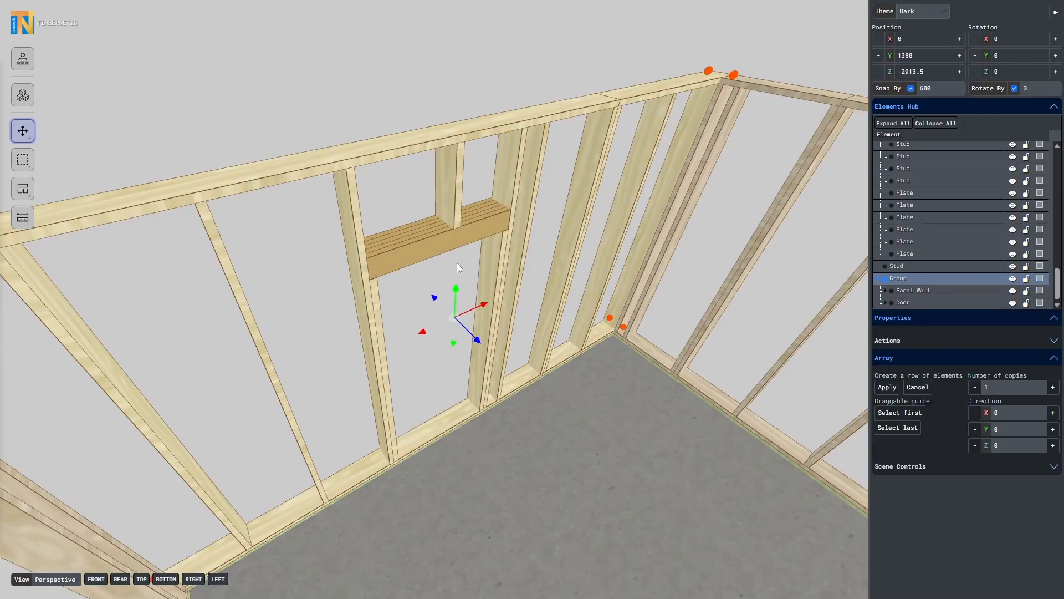
left_click(23, 192)
left_click(415, 148)
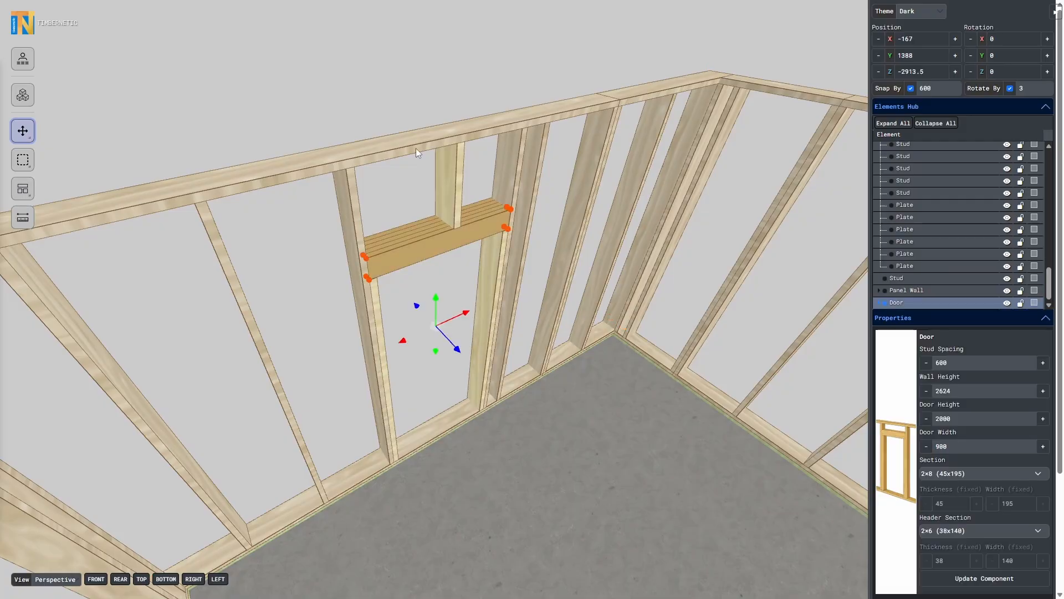
- Try grouping the door, its panel wall, the adjoining wall and the concrete slab together
left_click(717, 103)
left_click(780, 85)
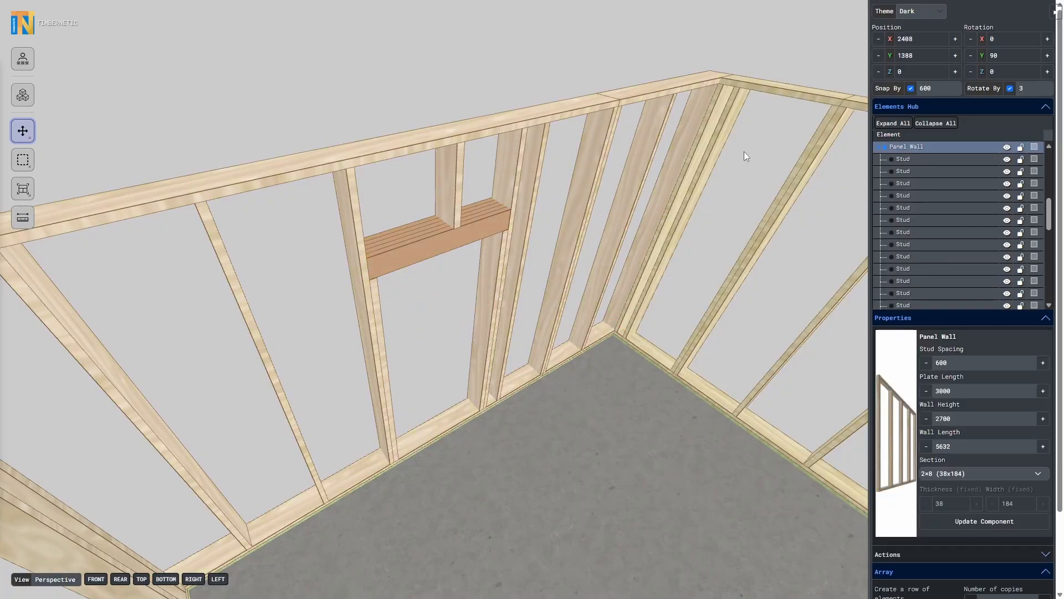
left_click(632, 388, "shift")
left_click(23, 189)
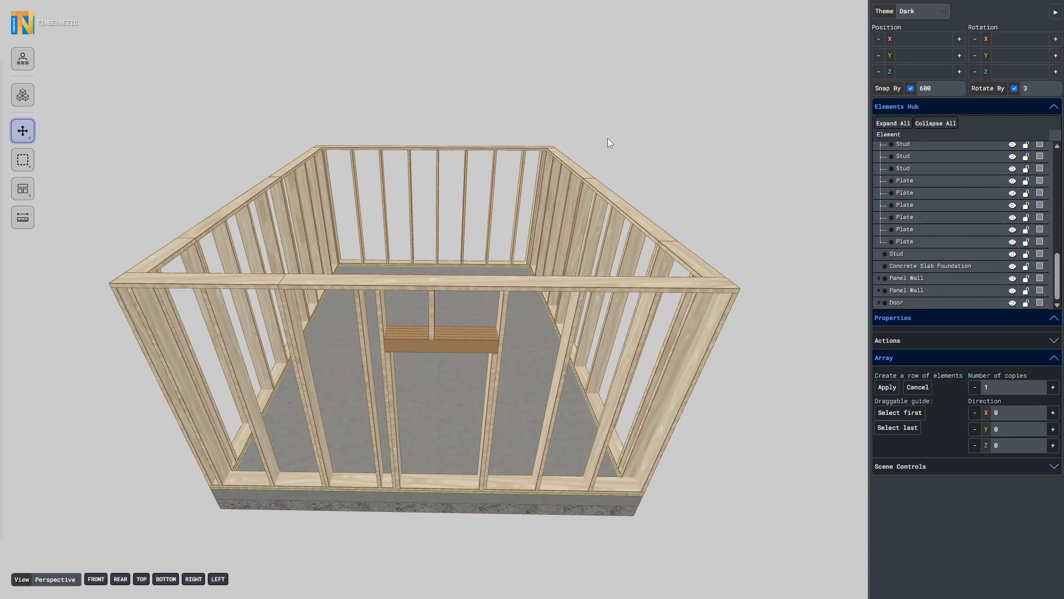
- Add a 2×8 (38x184) plate 5100 long in pine_c24_cl3 and move it up to Y 2681, with its end at the door wall's top plate
left_click(22, 95)
left_click(186, 280)
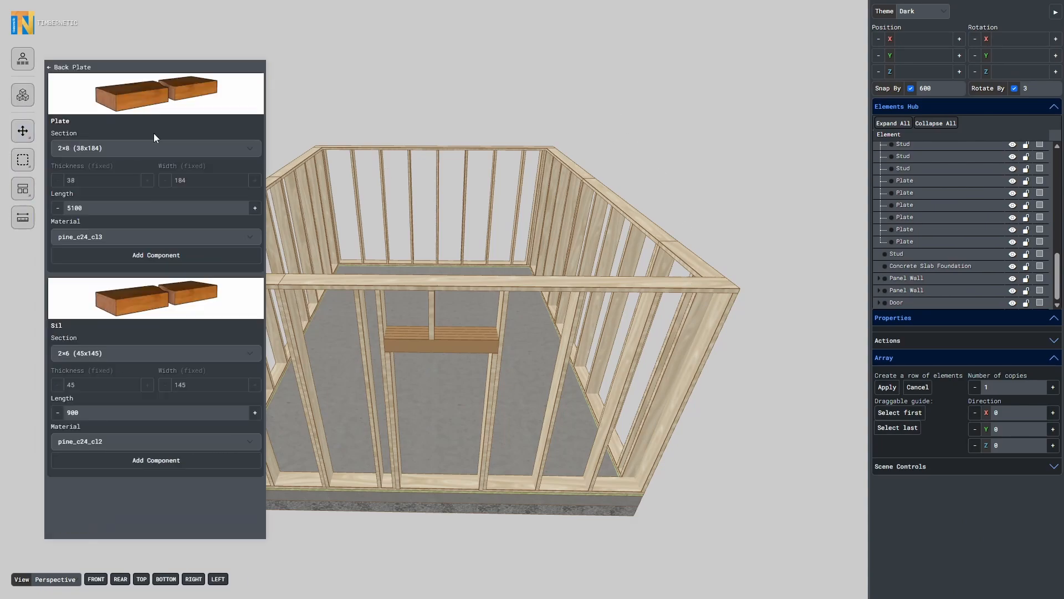
left_click(104, 260)
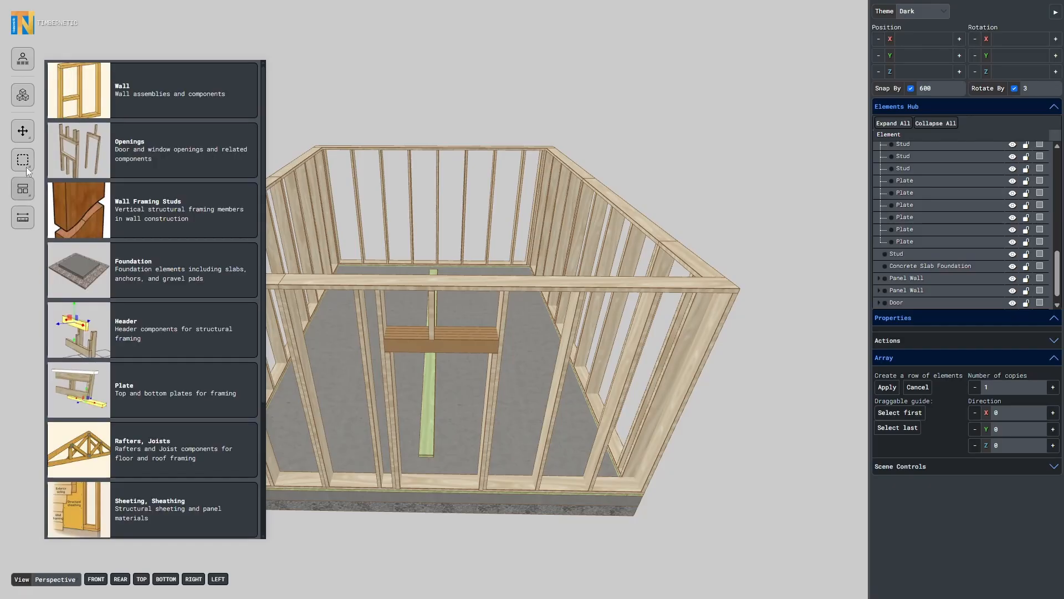
left_click(23, 95)
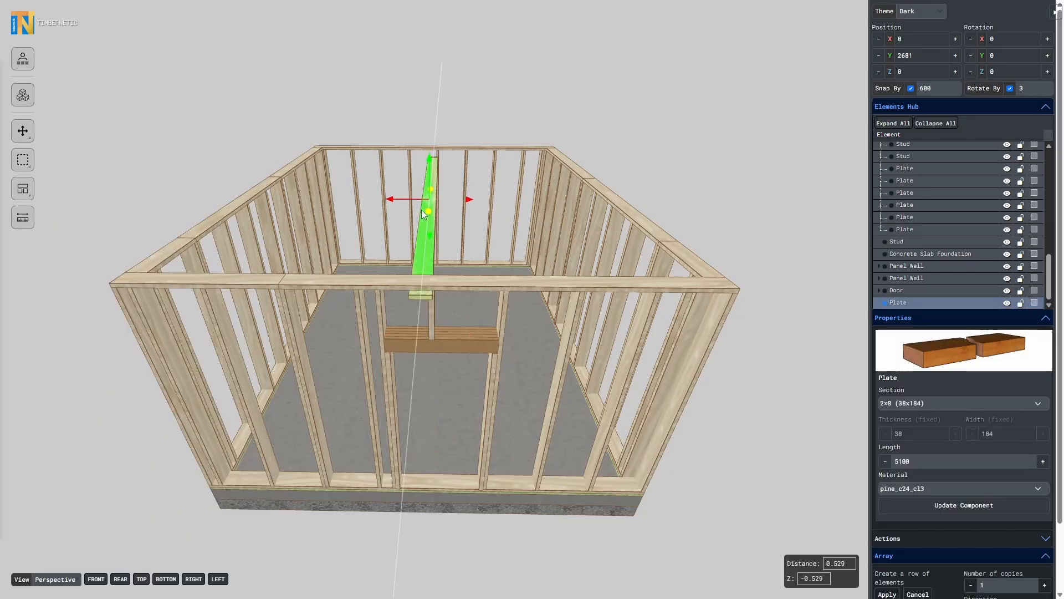
left_click(463, 287)
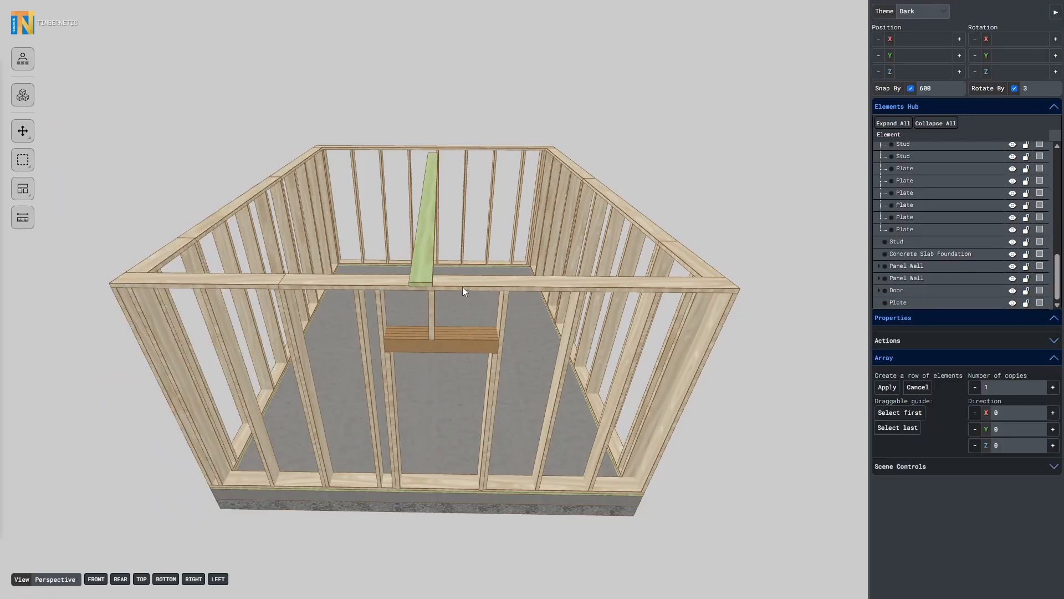
- Change the overhead plate's material to pine_c24_cl2, update it, and move it onto the top of a side wall
left_click(426, 257)
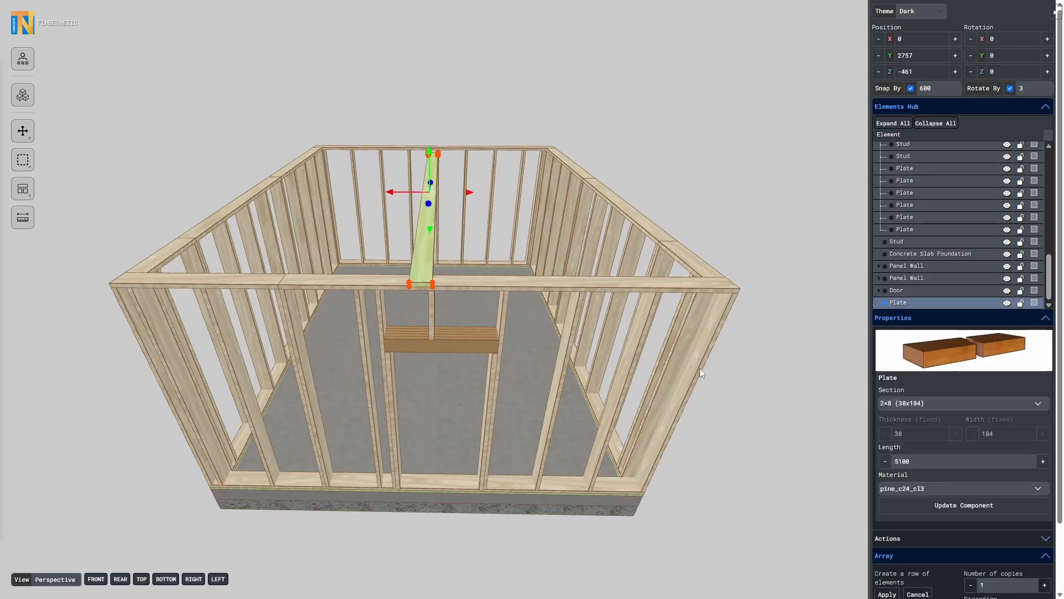
left_click(944, 487)
left_click(942, 501)
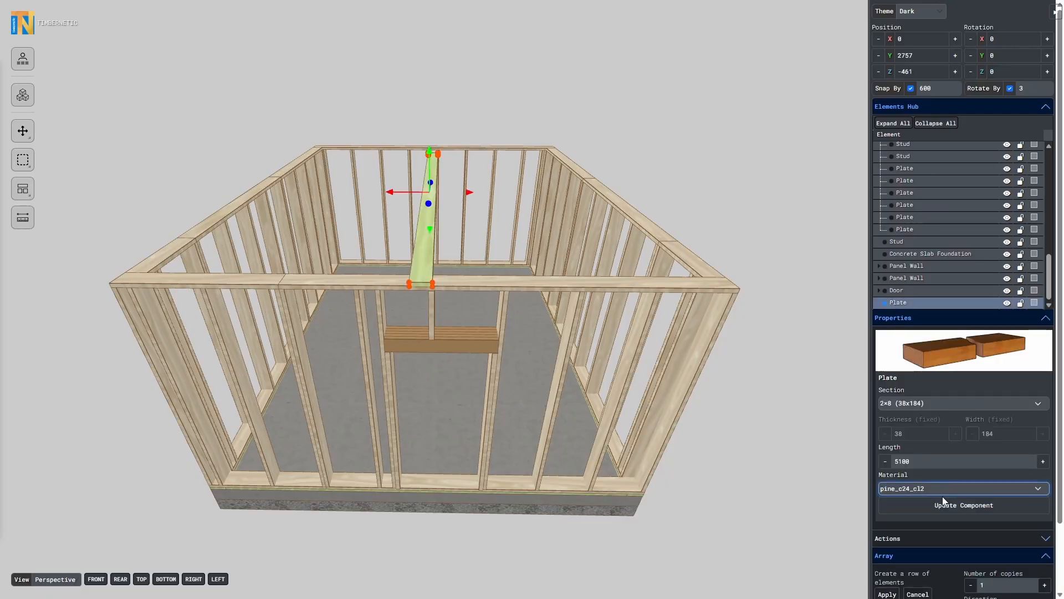
left_click(944, 505)
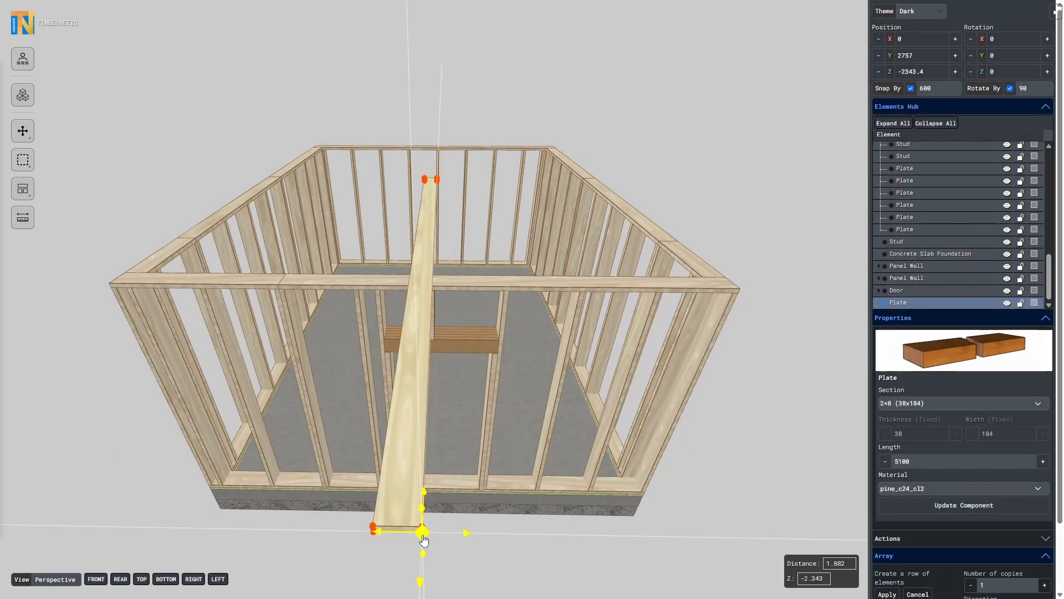
left_click(741, 167)
left_click_drag(740, 167, 570, 232)
right_click_drag(554, 438, 311, 300)
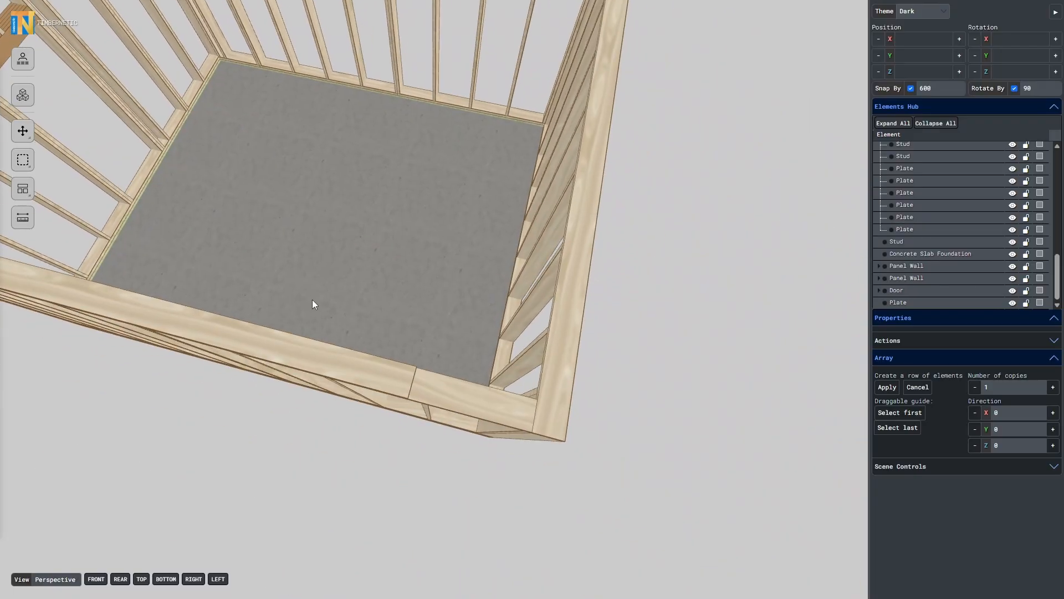
- Stretch the side wall plate's free end to the wall corner, for a full length of 6000
left_click(23, 132)
left_click(103, 133)
left_click(321, 348)
left_click(647, 374)
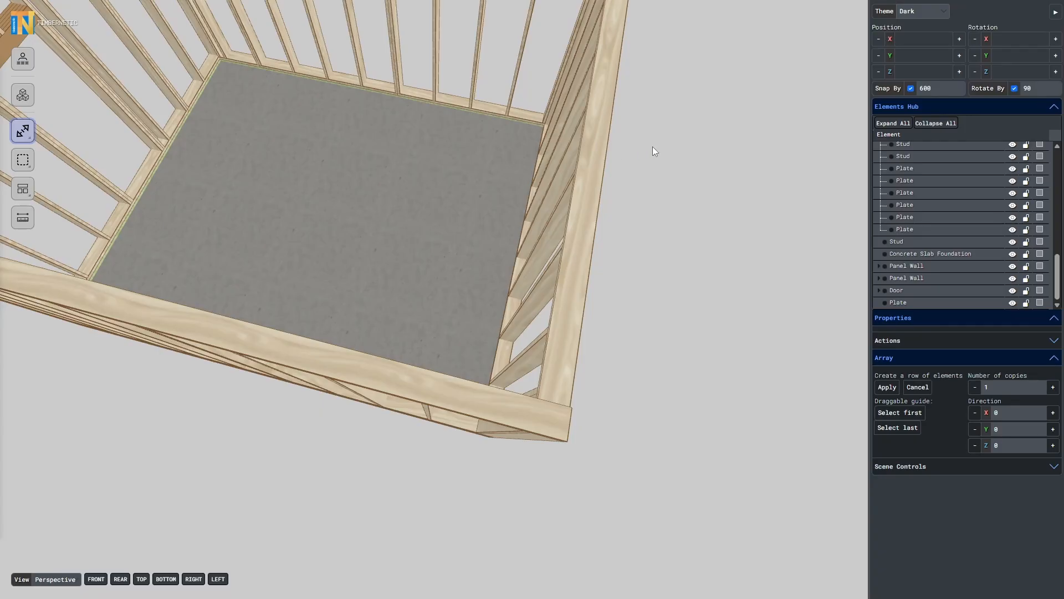
left_click_drag(643, 165, 688, 314)
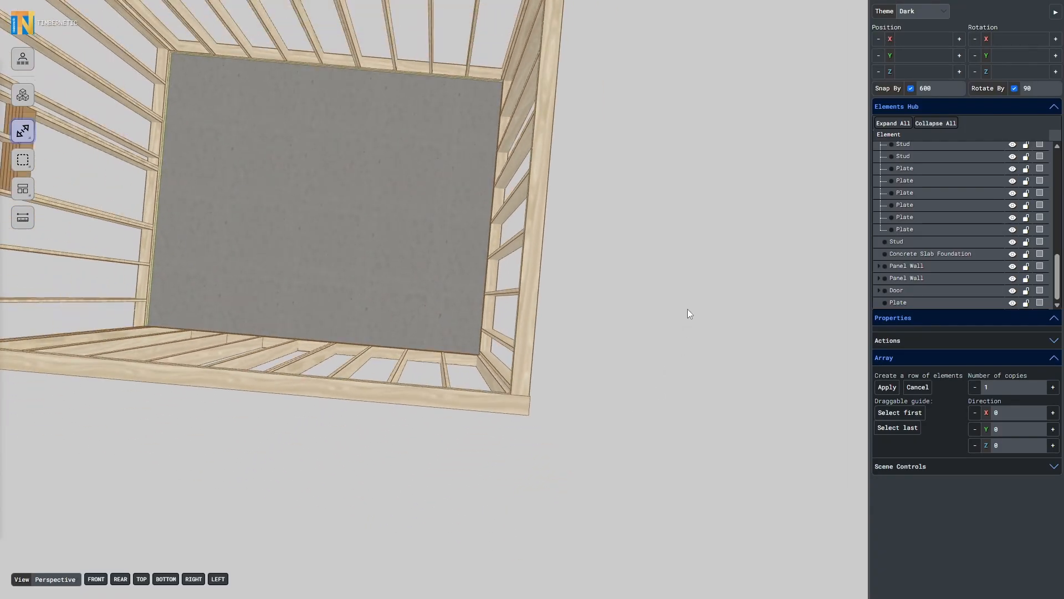
- Array one copy of the side wall plate over to the opposite side wall, 4838 along X
left_click_drag(681, 139, 476, 223)
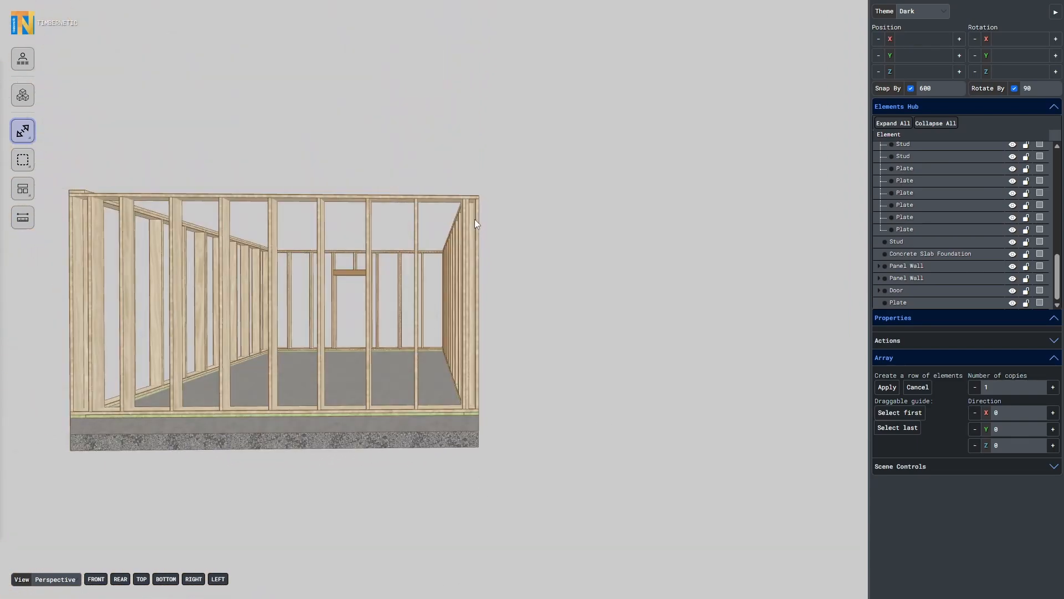
right_click_drag(526, 471, 520, 463)
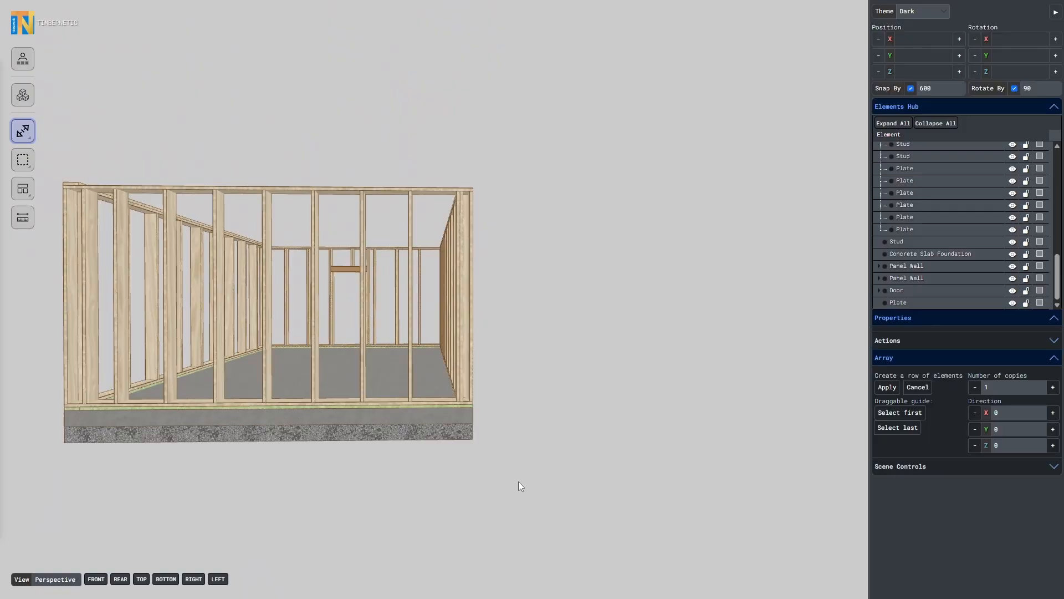
left_click_drag(519, 502, 435, 365)
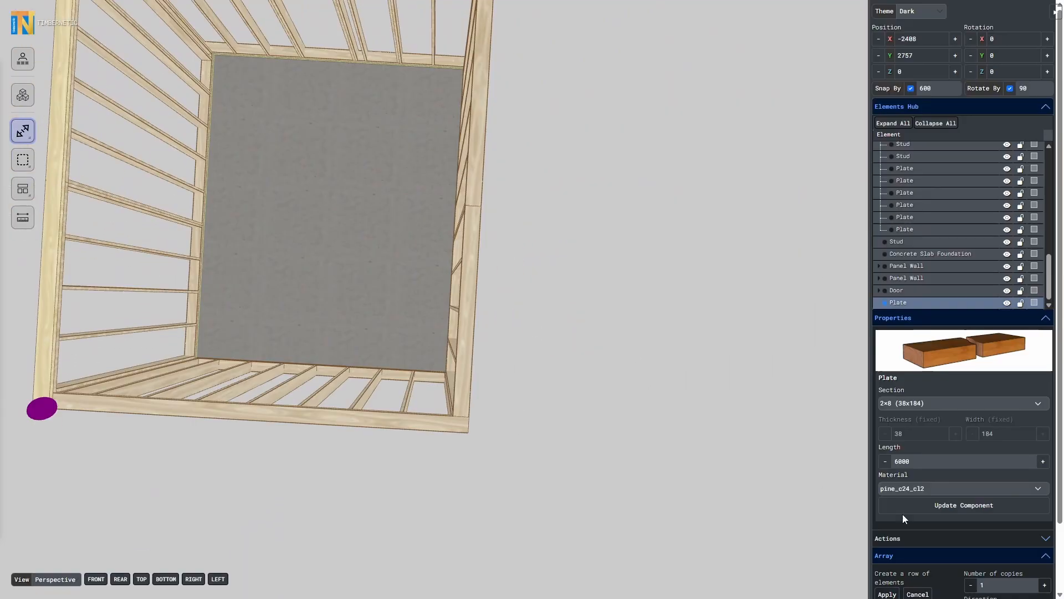
scroll(902, 514, "down", 2)
left_click_drag(519, 208, 533, 211)
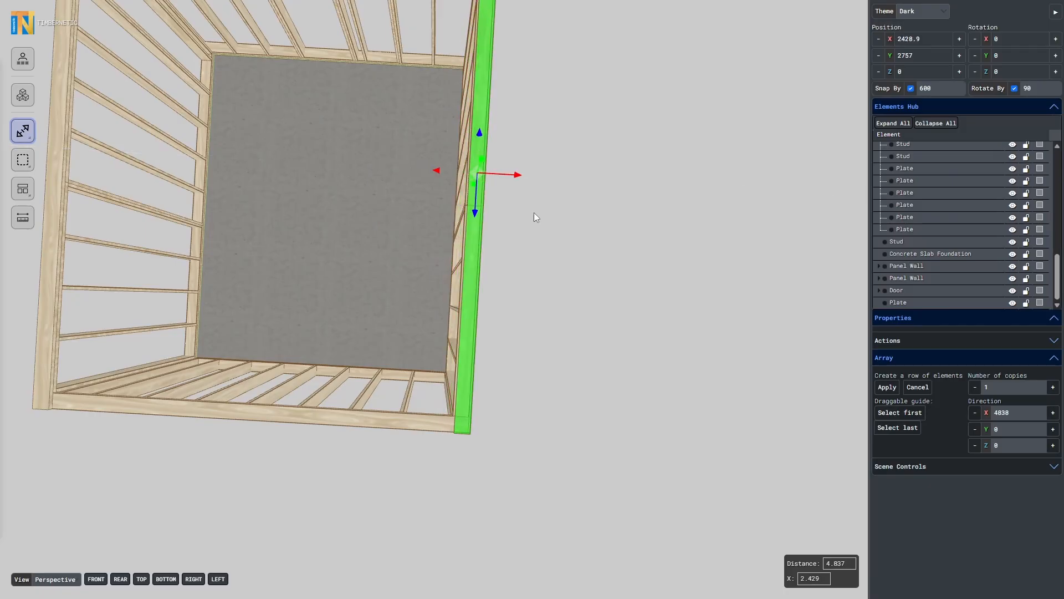
left_click(887, 386)
- Shift the copied plate along X to 2408 so it sits flush on the opposite side wall
left_click(465, 419)
left_click(23, 131)
left_click_drag(517, 176, 490, 175)
left_click_drag(490, 175, 513, 182)
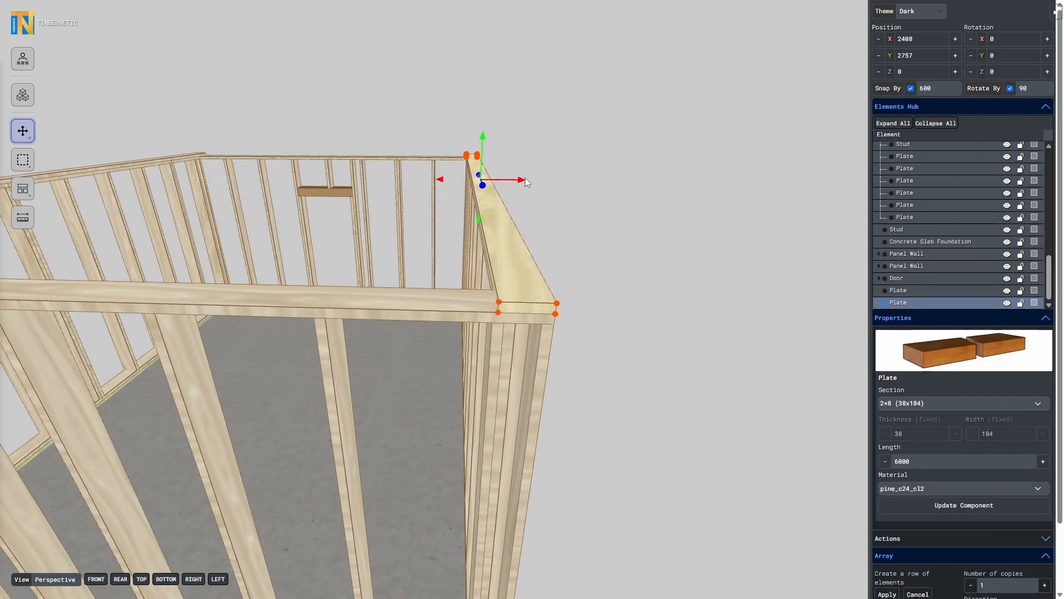
- Copy that plate, rotate the copy to Y -90, and snap its end corner to the side plate's inner corner on the rear wall
left_click_drag(524, 177, 311, 193, "shift")
left_click(970, 55)
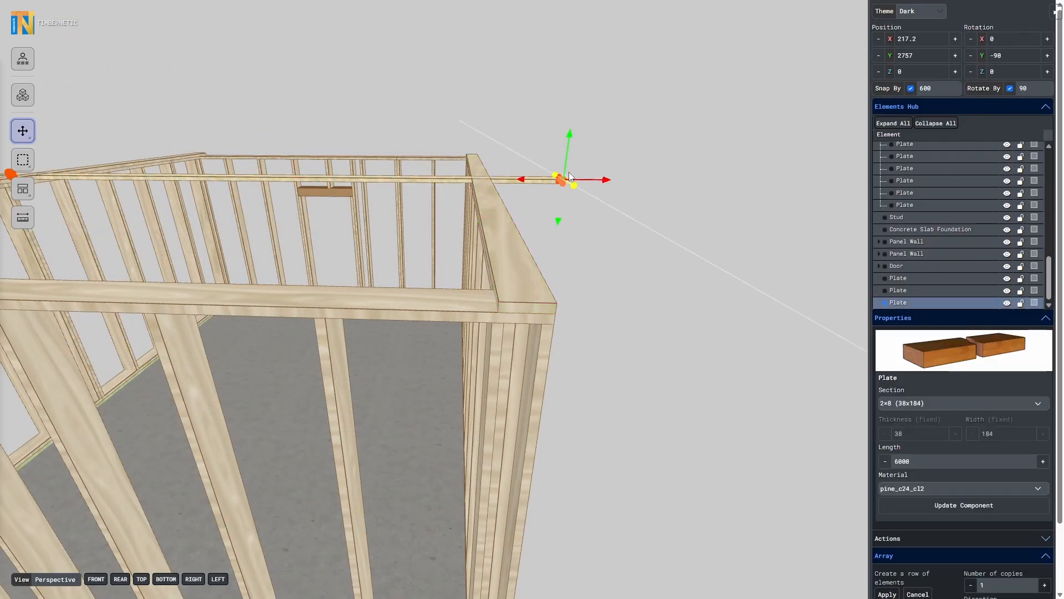
left_click_drag(562, 178, 499, 302)
- Stretch the rear wall plate's far end to the other side plate's inner corner, so it fits between both side plates
right_click_drag(143, 335, 803, 319)
left_click(22, 130)
left_click(80, 132)
left_click_drag(229, 234, 542, 241)
left_click(22, 131)
left_click(52, 131)
- Copy the fitted rear wall plate along Z onto the top of the door wall
right_click_drag(665, 216, 332, 272)
scroll(917, 548, "down", 1)
left_click(917, 548)
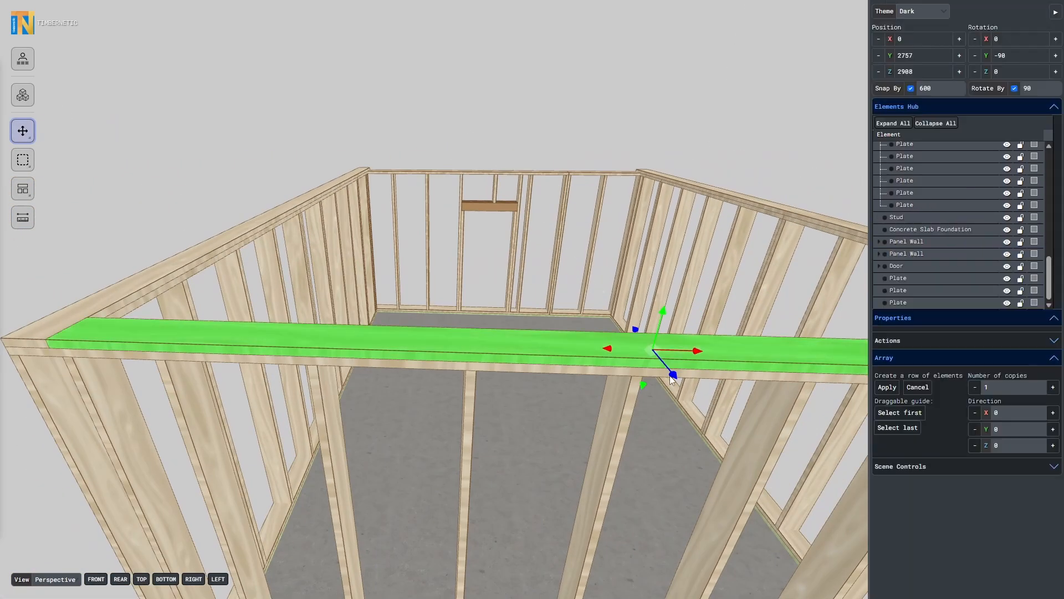
left_click_drag(672, 374, 370, 244)
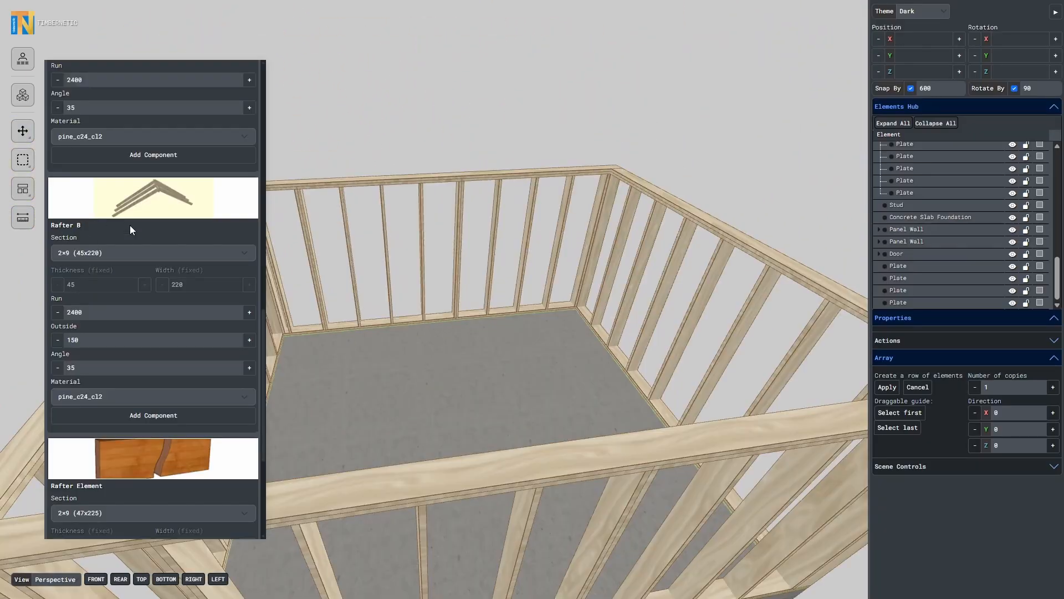
- Add a Rafter B with section 2×9 (45x220), run 2400, outside 150, angle 35 and material pine_c24_cl2
left_click(130, 411)
scroll(490, 408, "up", 3)
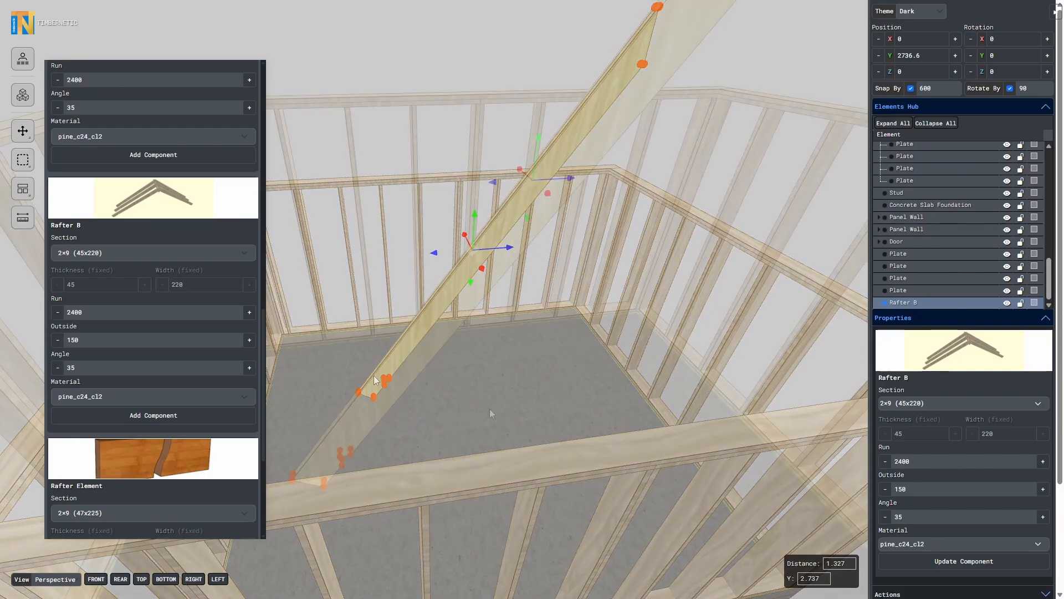
right_click_drag(490, 408, 481, 334)
scroll(481, 334, "up", 3)
left_click(364, 225)
scroll(467, 255, "down", 2)
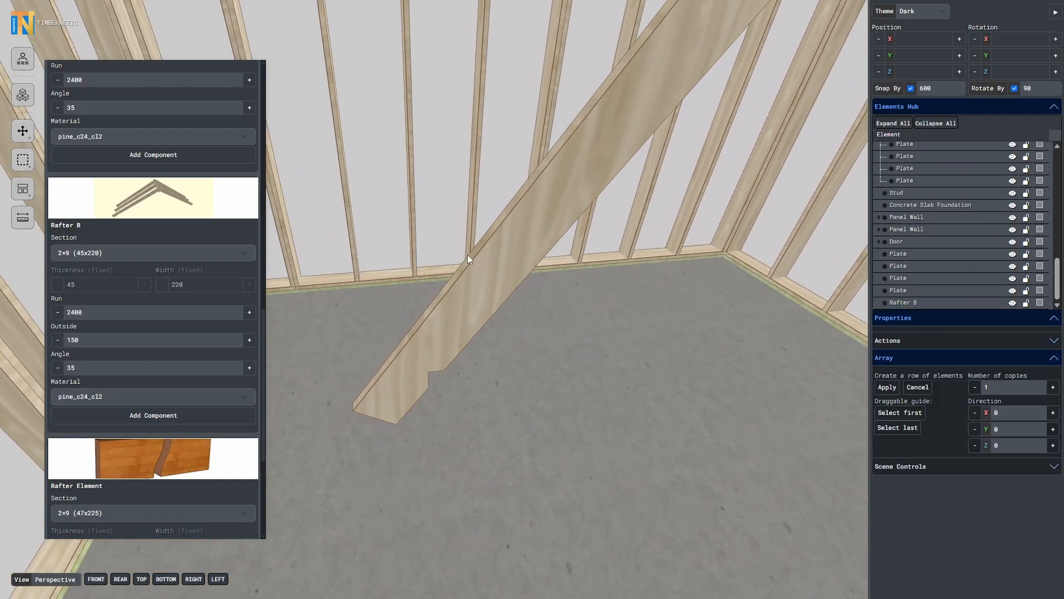
left_click_drag(468, 255, 435, 310)
scroll(428, 320, "down", 3)
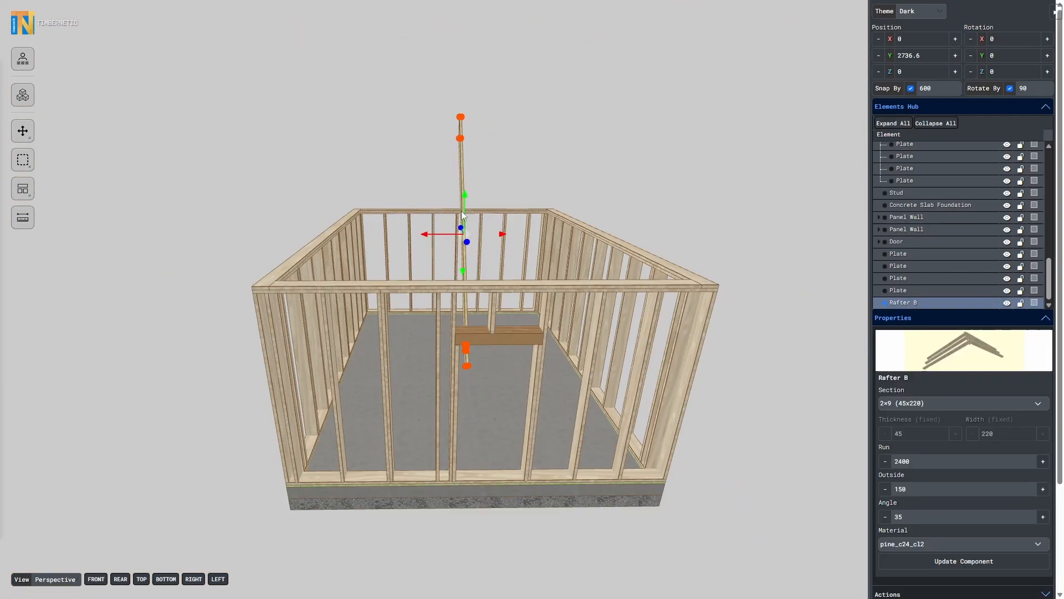
- Rotate the rafter to Y 90 and snap its notch onto the top plate corner at the end of the side wall
left_click(23, 131)
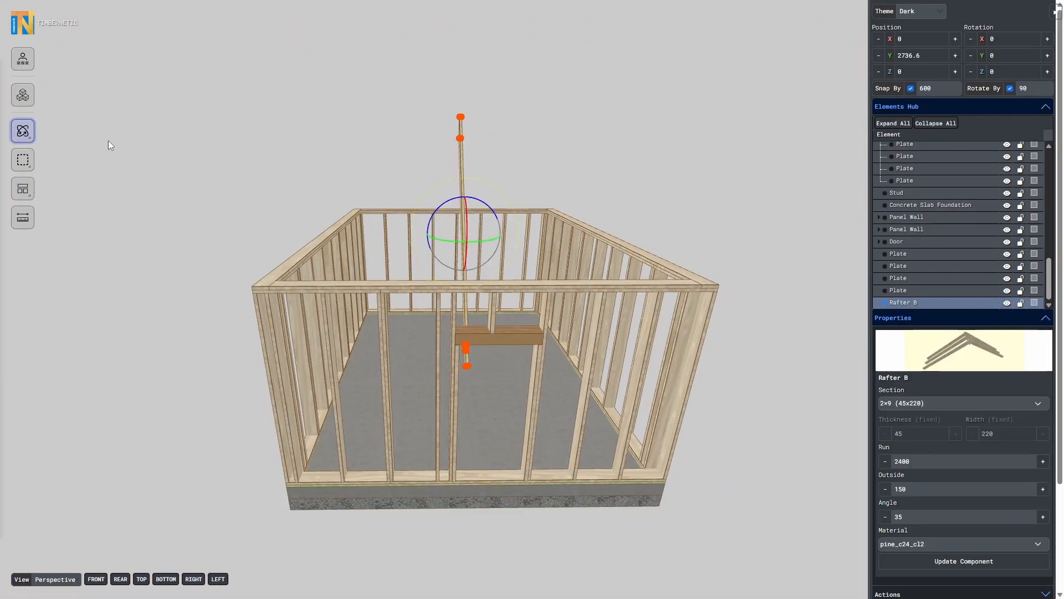
left_click_drag(461, 211, 475, 247)
scroll(430, 458, "up", 5)
right_click_drag(431, 458, 452, 363)
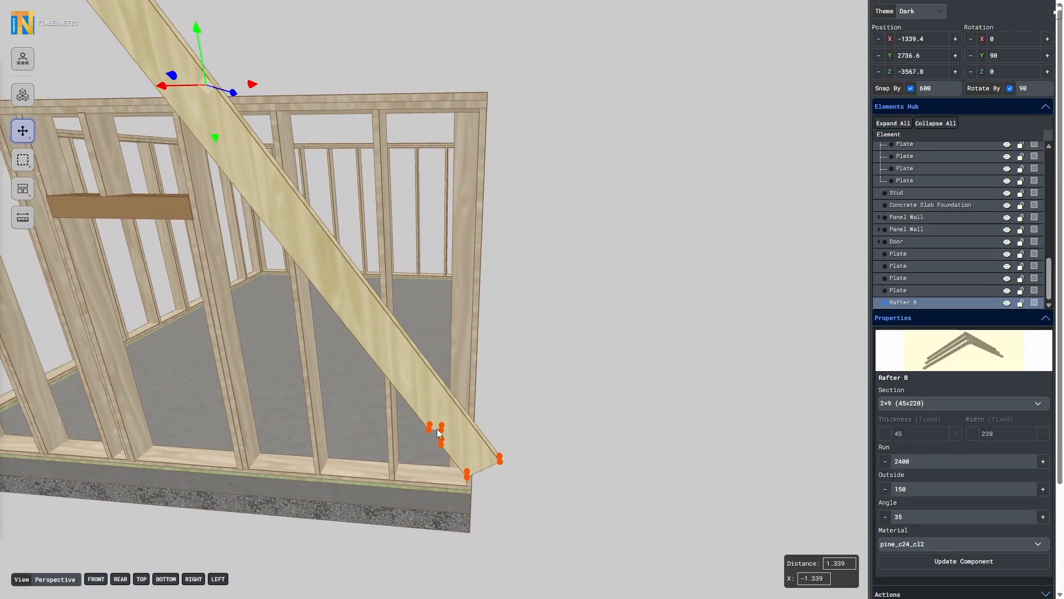
left_click(441, 433)
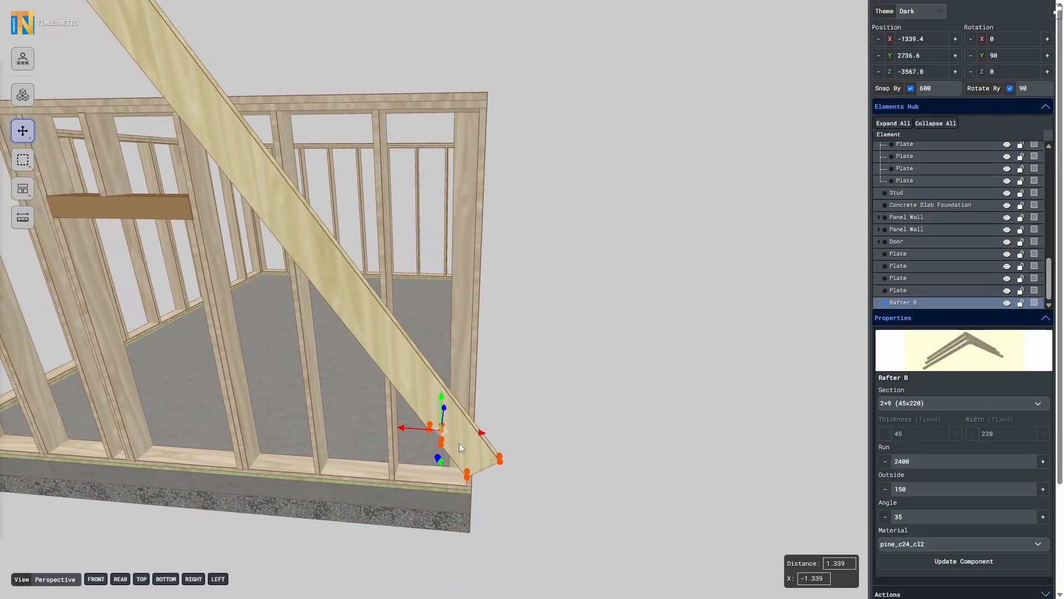
left_click_drag(441, 439, 484, 95)
left_click_drag(640, 83, 618, 154)
left_click(618, 154)
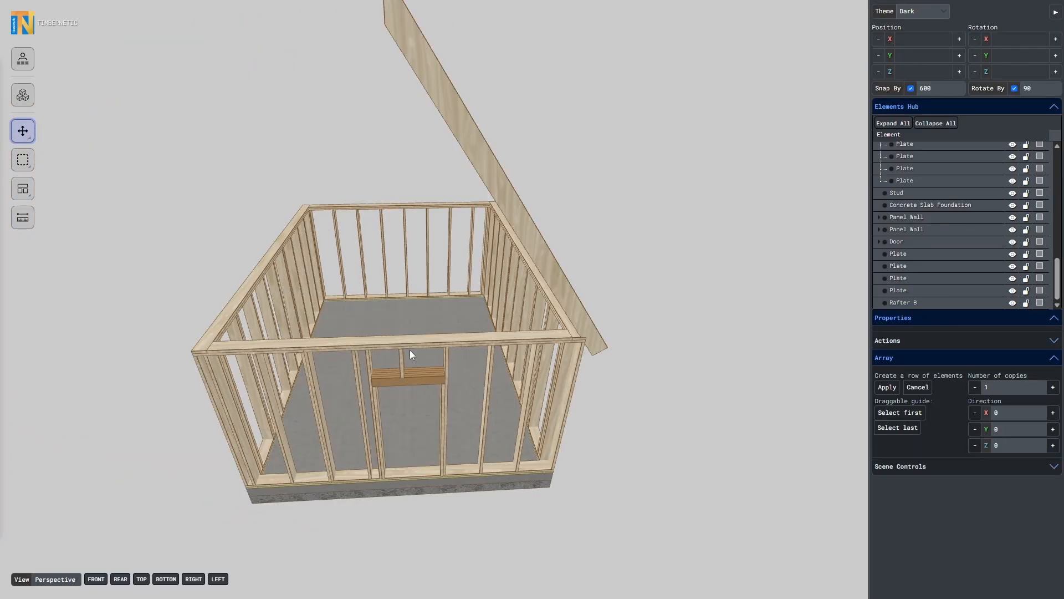
- Try a copy of the rafter rotated to Y -90 on the opposite side wall, meeting the first one at the ridge
left_click(534, 236)
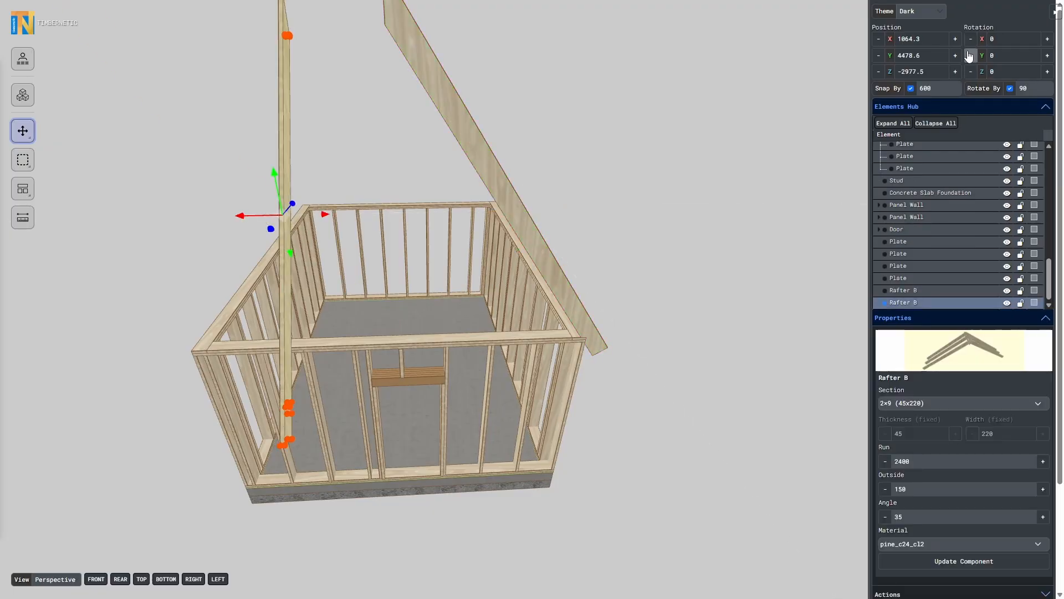
left_click(970, 56)
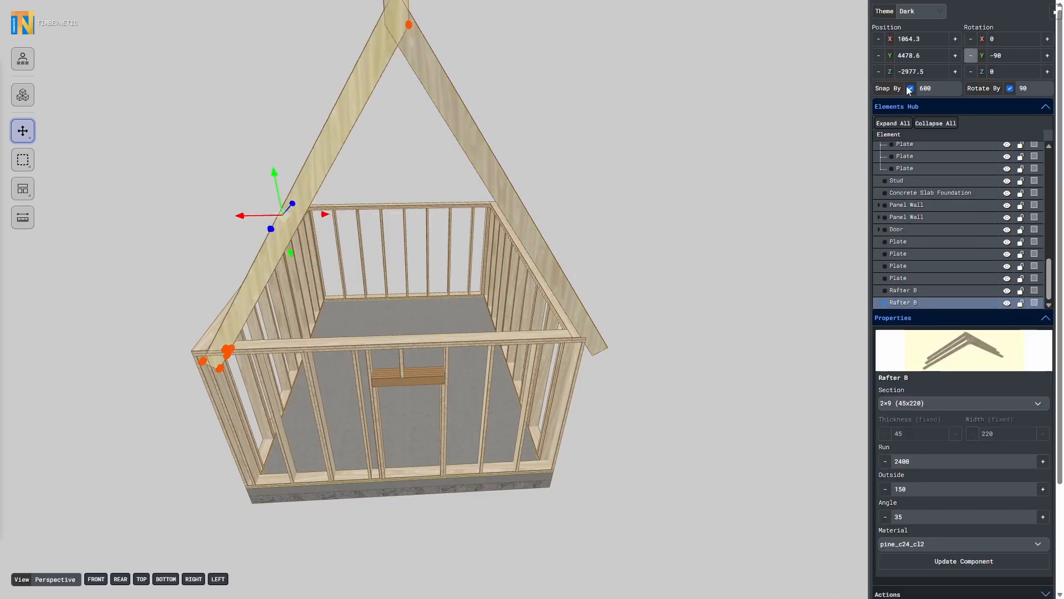
left_click_drag(326, 215, 307, 216)
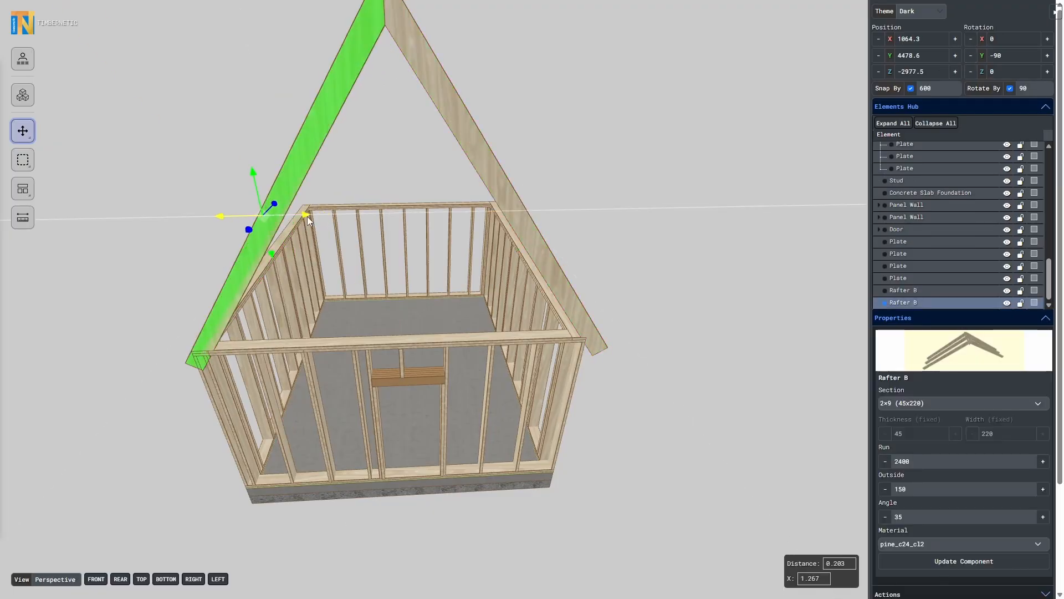
left_click(607, 166)
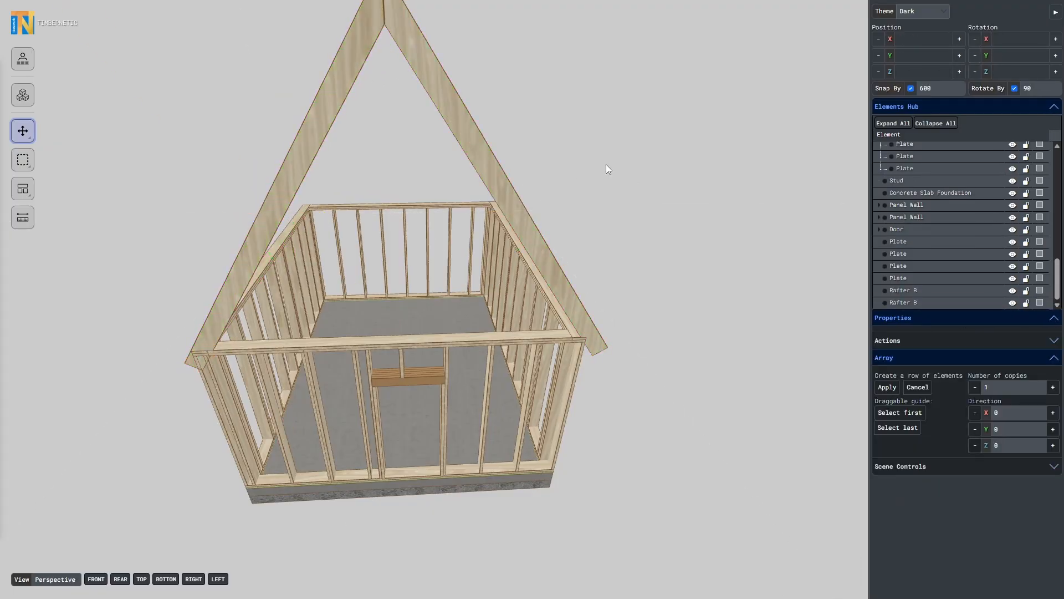
left_click(261, 215)
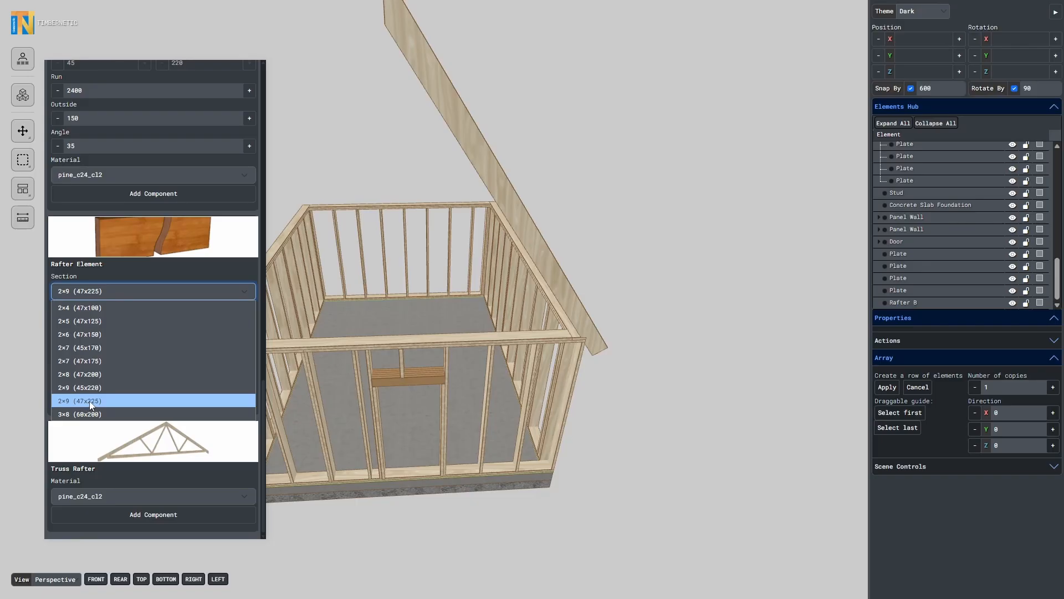
- Add a Rafter Element with section 2×9 (47x225), running lengthwise between the door wall and the rear wall
left_click(89, 401)
left_click(109, 396)
left_click_drag(403, 337, 414, 51)
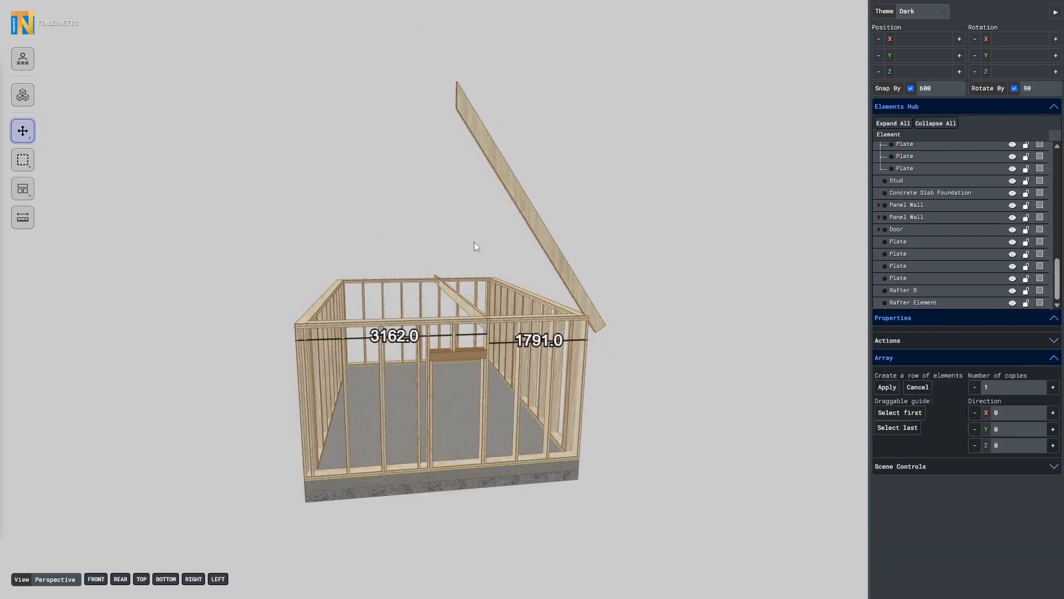
- Set the rafter's run to 1791, outside to 250 and angle to 60, and update it
left_click(534, 231)
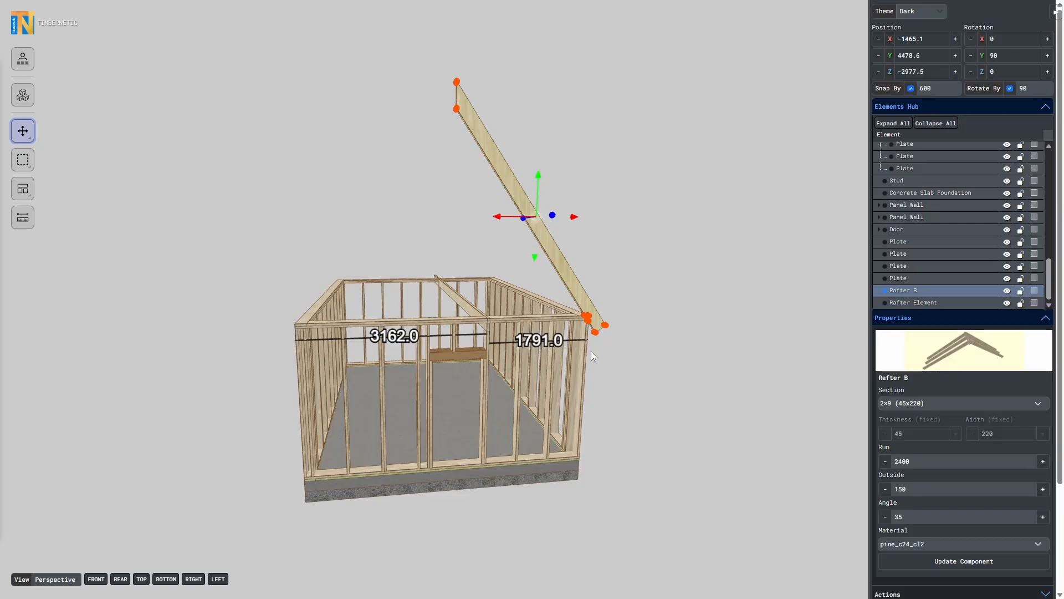
double_click(922, 465)
type("17")
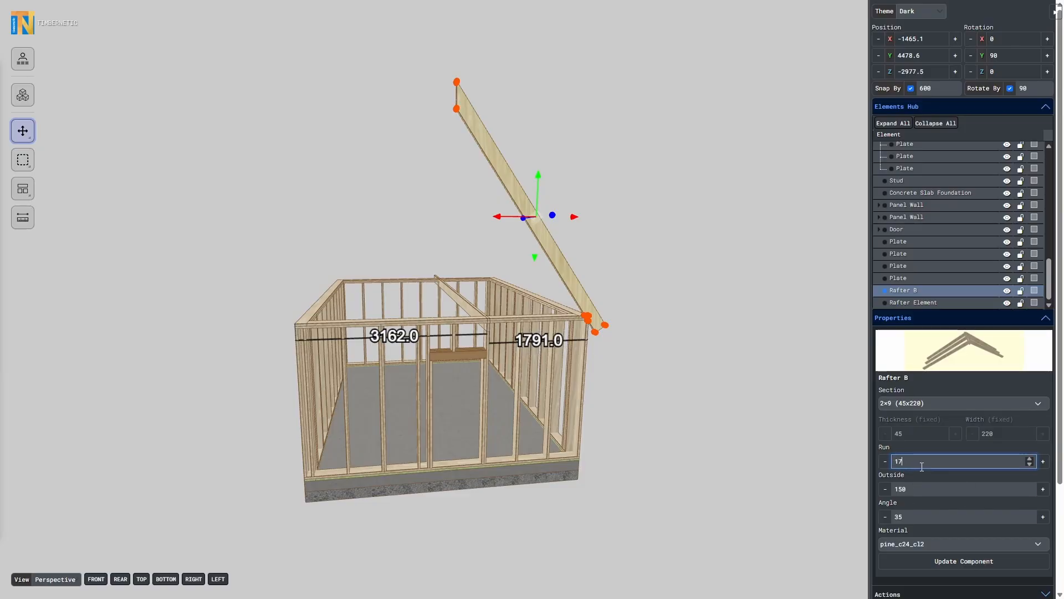
type("91")
double_click(935, 518)
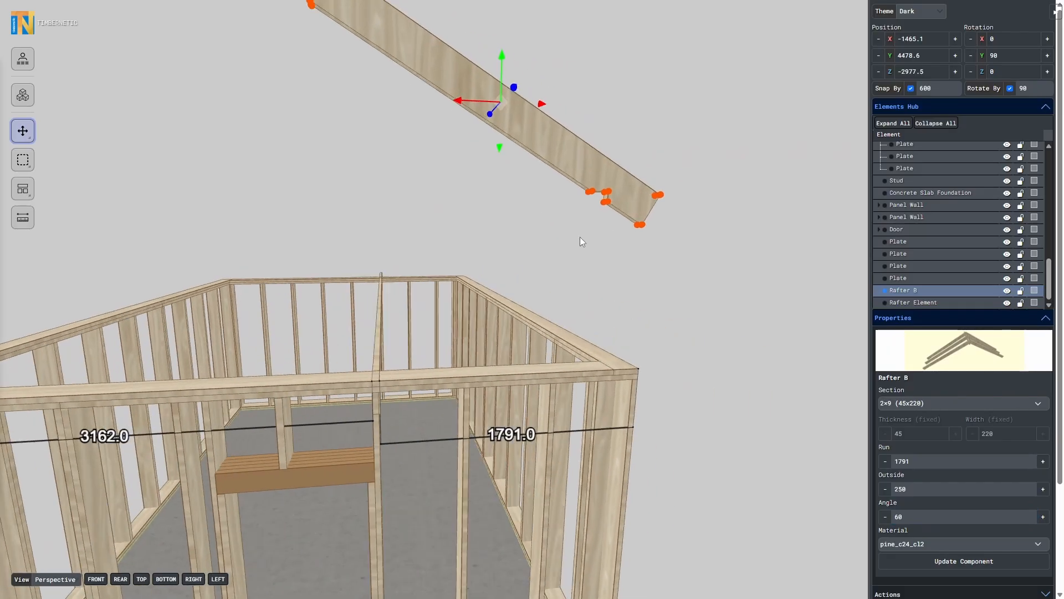
- Snap the updated rafter's notch back onto the outer corner of the side wall's top plate
right_click_drag(580, 238, 541, 238)
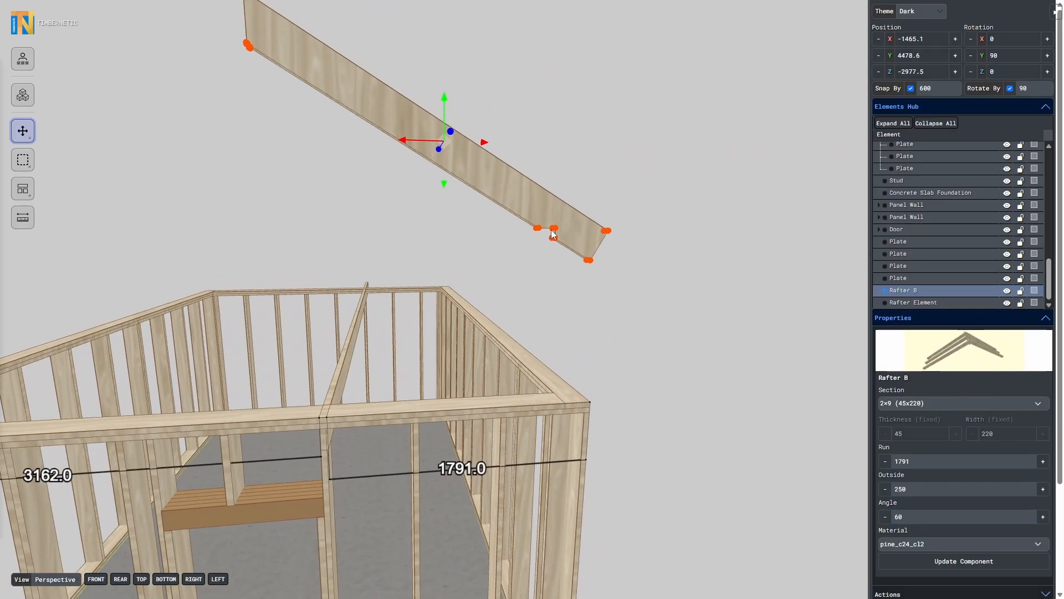
left_click(555, 229)
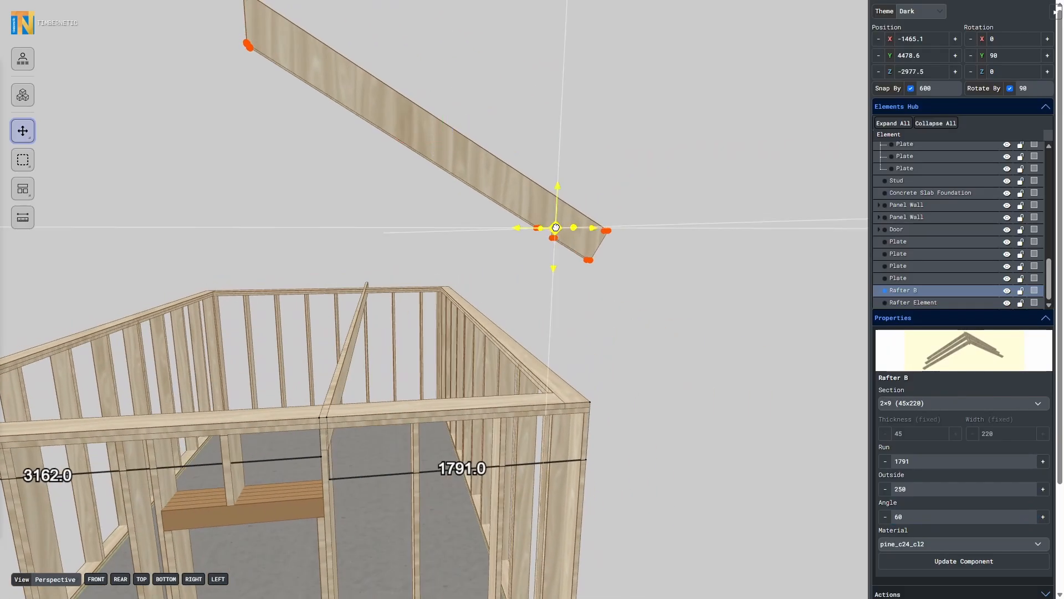
left_click_drag(555, 230, 584, 403)
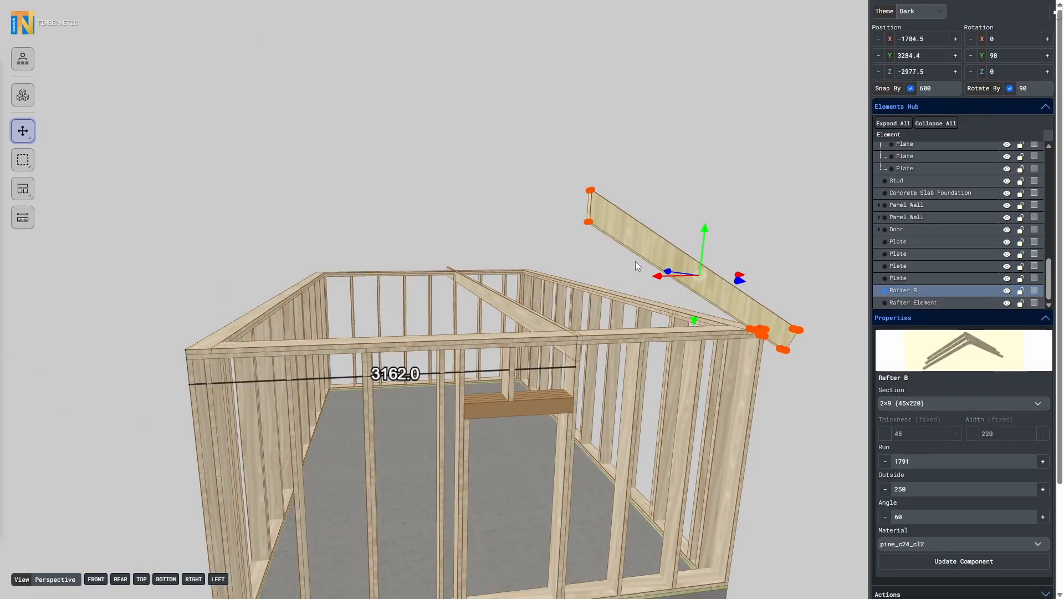
- Copy the rafter across to the opposite side wall, rotate it to Y -90 and snap its notch onto the top plate's outer corner
left_click_drag(660, 280, 404, 281)
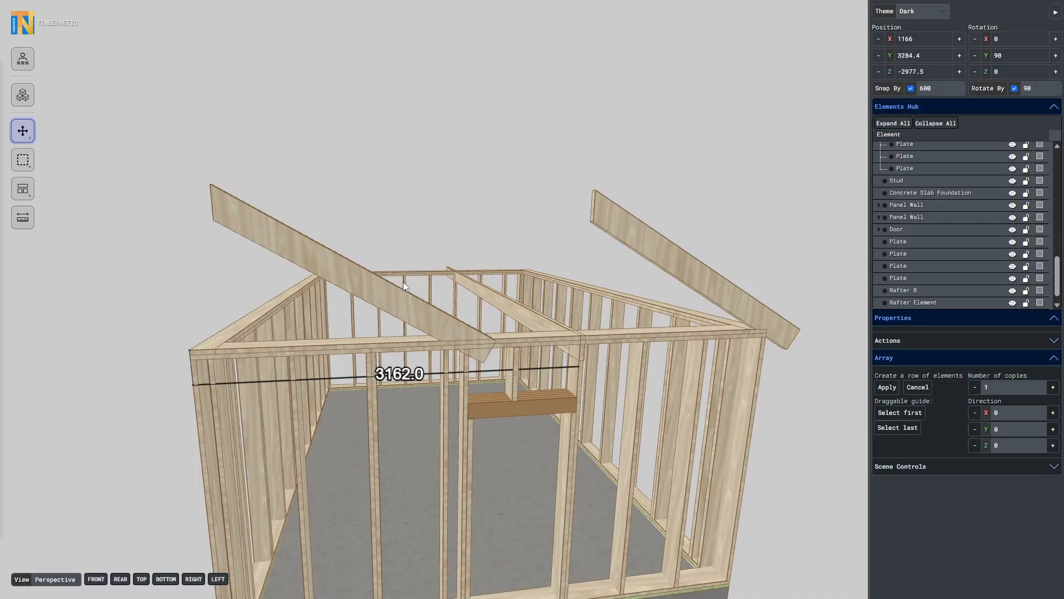
left_click(378, 302)
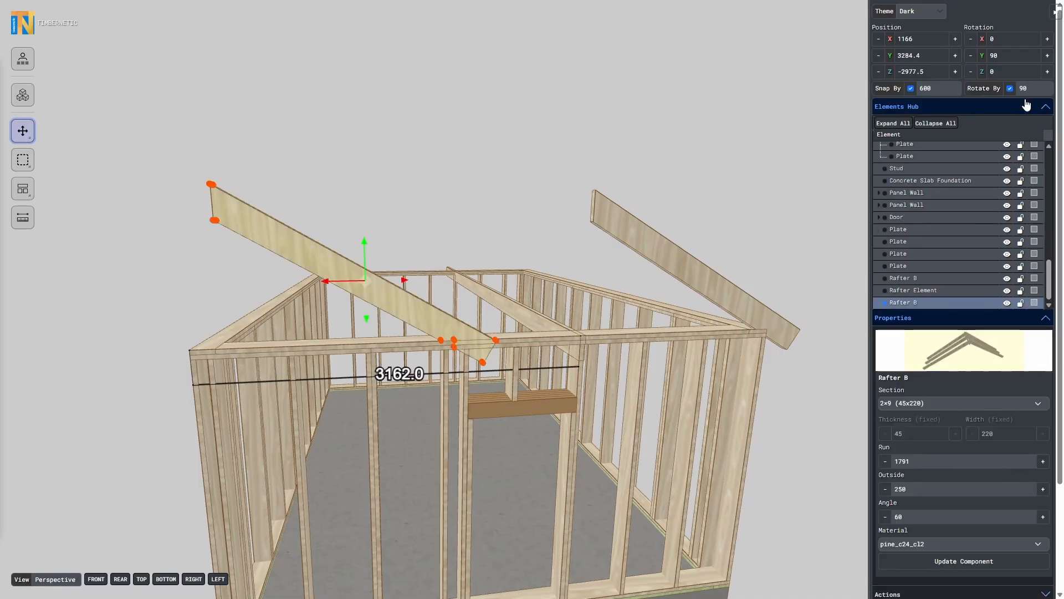
left_click(970, 56)
left_click_drag(275, 346, 190, 350)
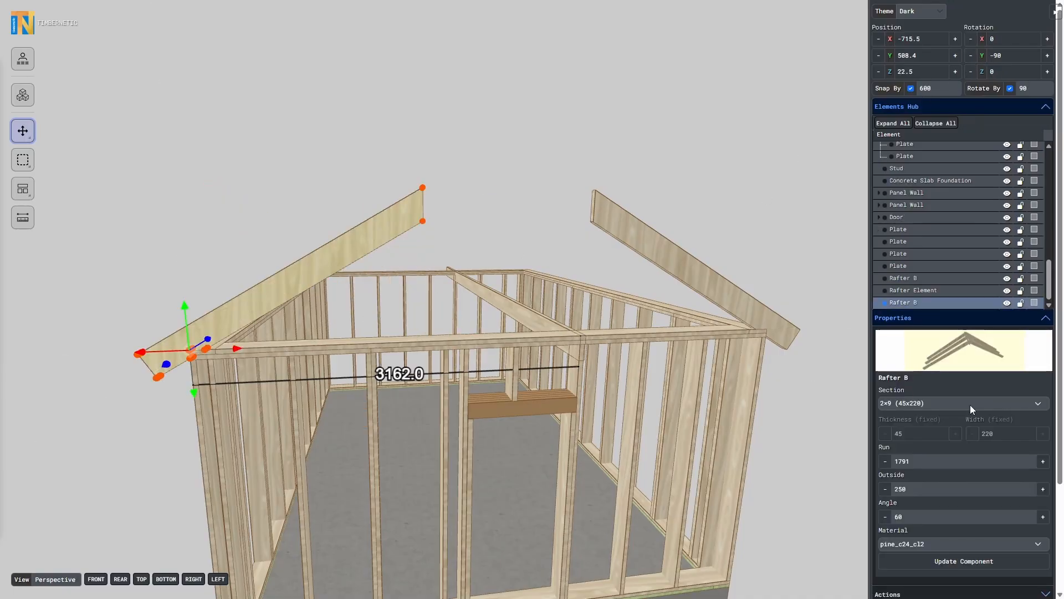
- Set the copied rafter's run to 3162, adjust its angle so it reaches the opposite rafter's ridge height, and update it
double_click(914, 461)
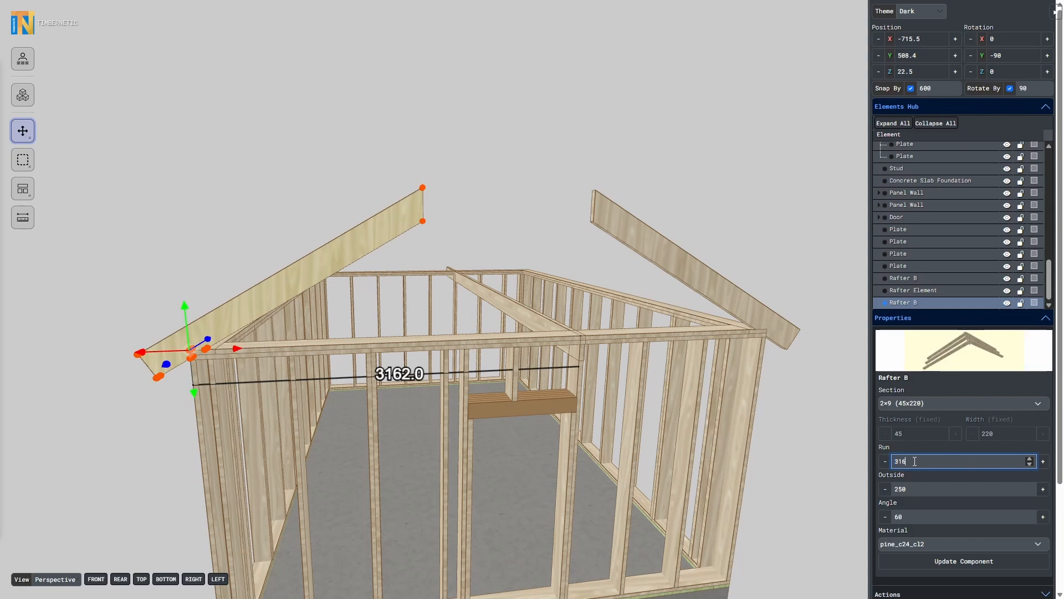
double_click(921, 514)
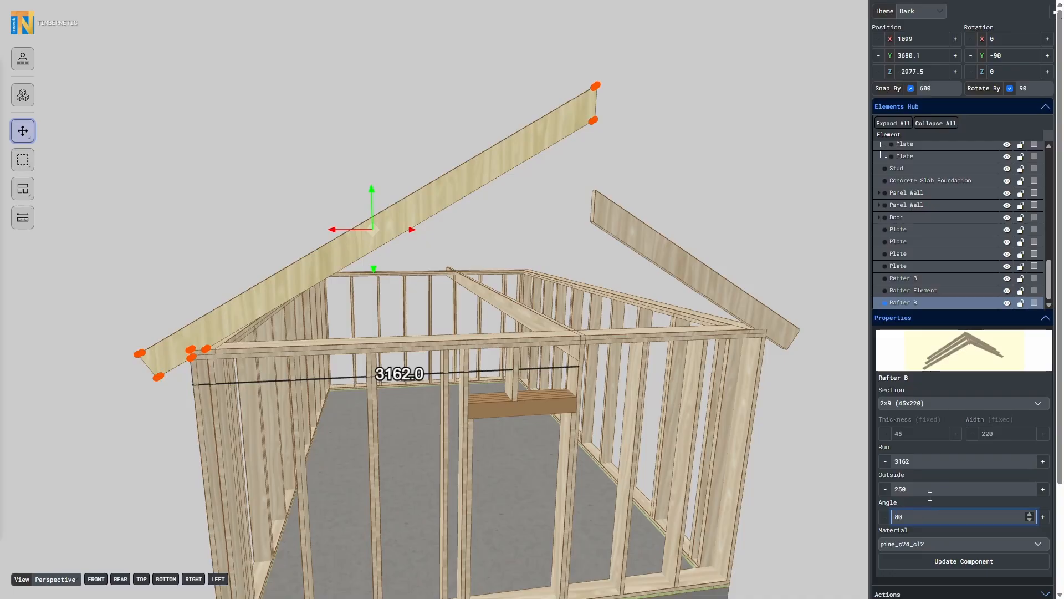
left_click(955, 563)
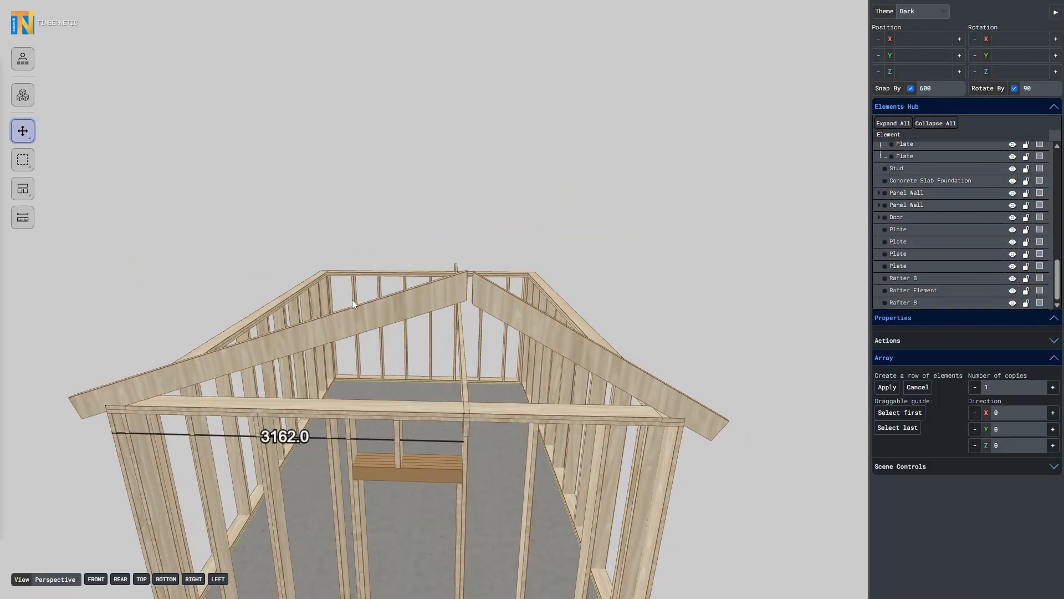
- Raise the lengthwise Rafter Element to Y 3869.4 so it sits as a ridge beam between the two rafters' upper ends
left_click(467, 388)
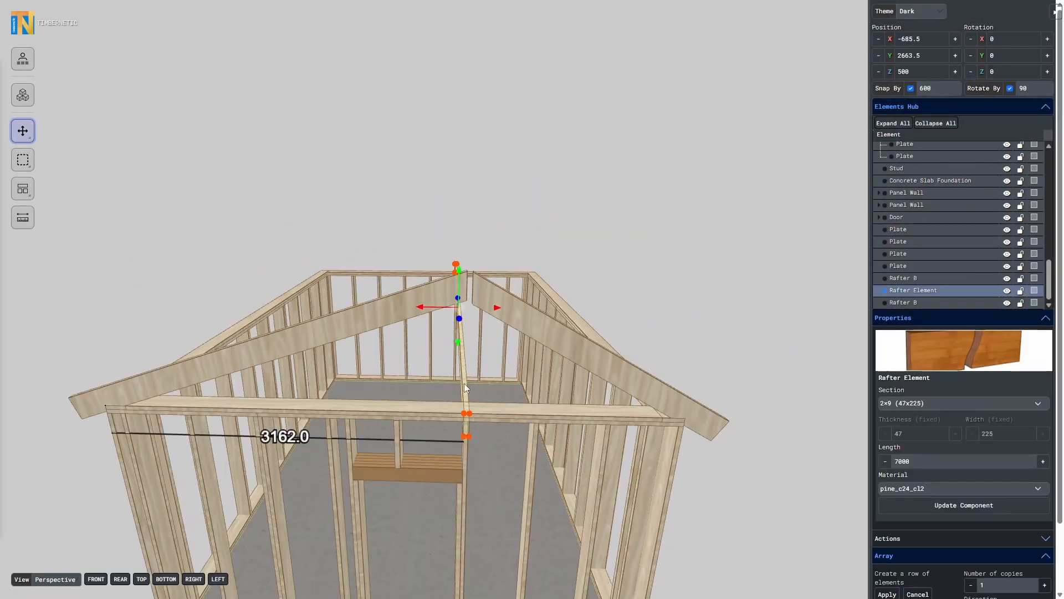
left_click_drag(463, 280, 481, 202)
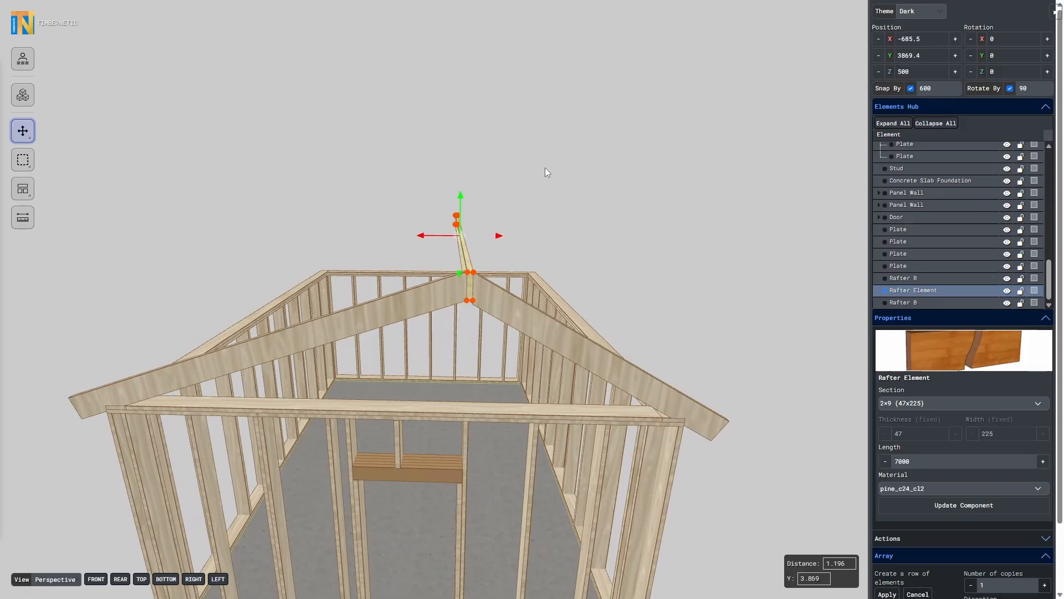
left_click(544, 169)
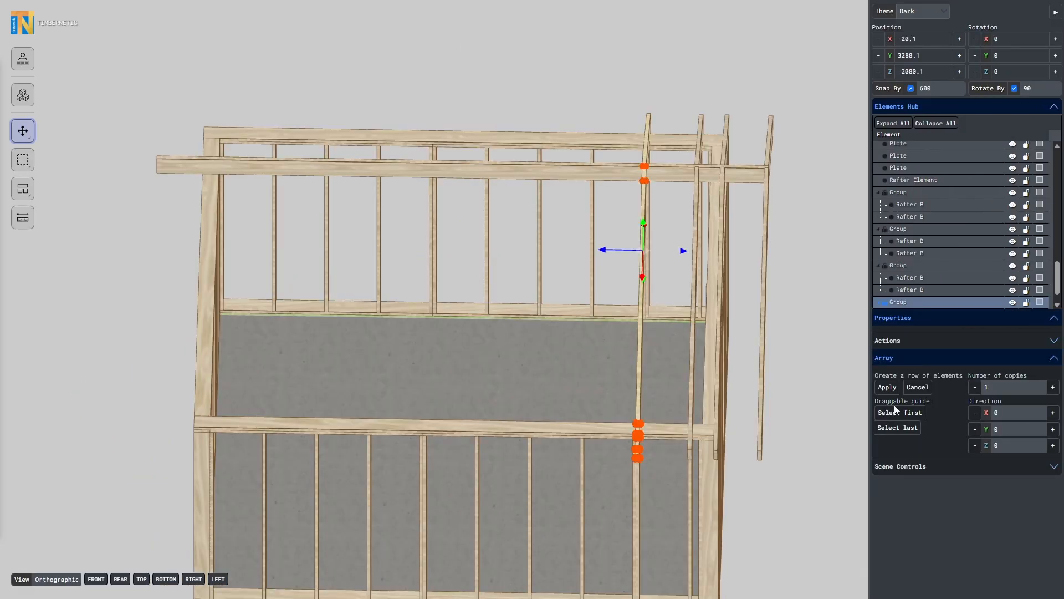
- Array the grouped rafter pair along the ridge beam toward the far end wall, increasing the number of copies to fill the roof
left_click_drag(680, 251, 631, 250)
left_click(1053, 387)
left_click(1052, 386)
left_click(1052, 387)
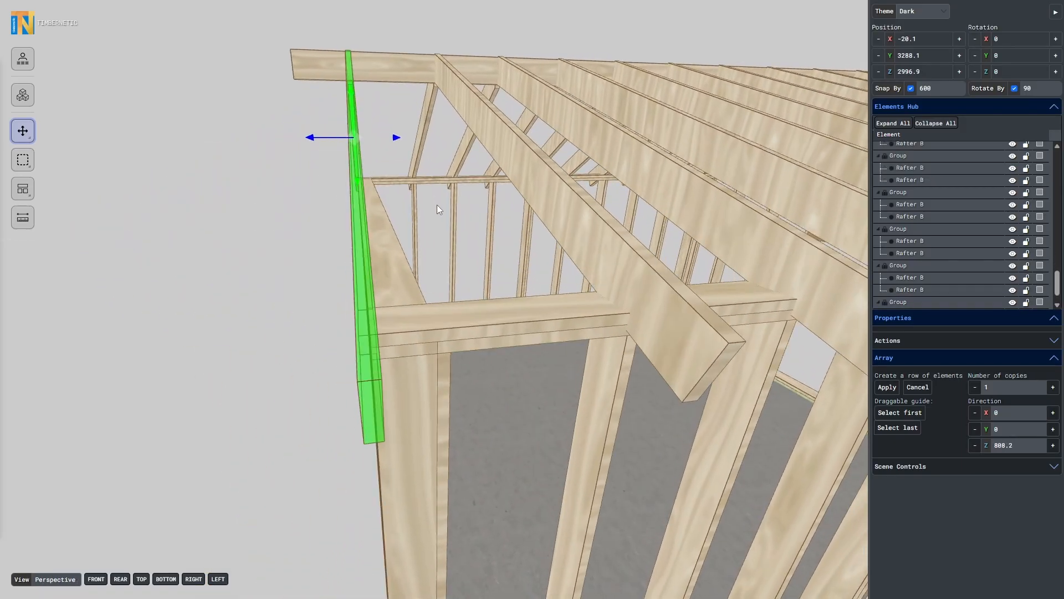
- Array one copy of the end rafter pair by 808.2 along Z and align it with the ridge beam's overhanging end
left_click(899, 391)
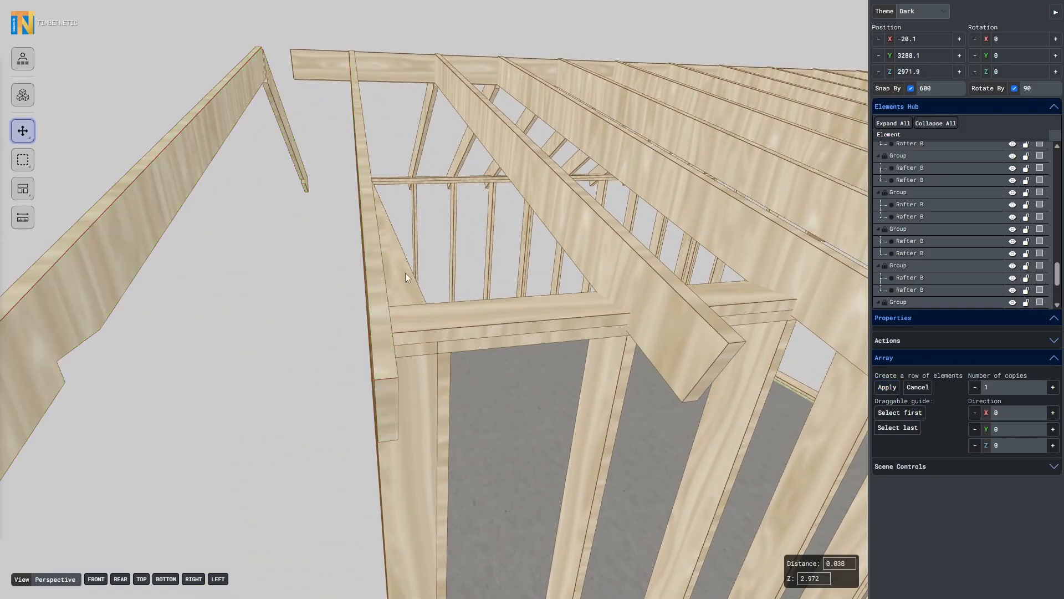
left_click(175, 192)
left_click(195, 125)
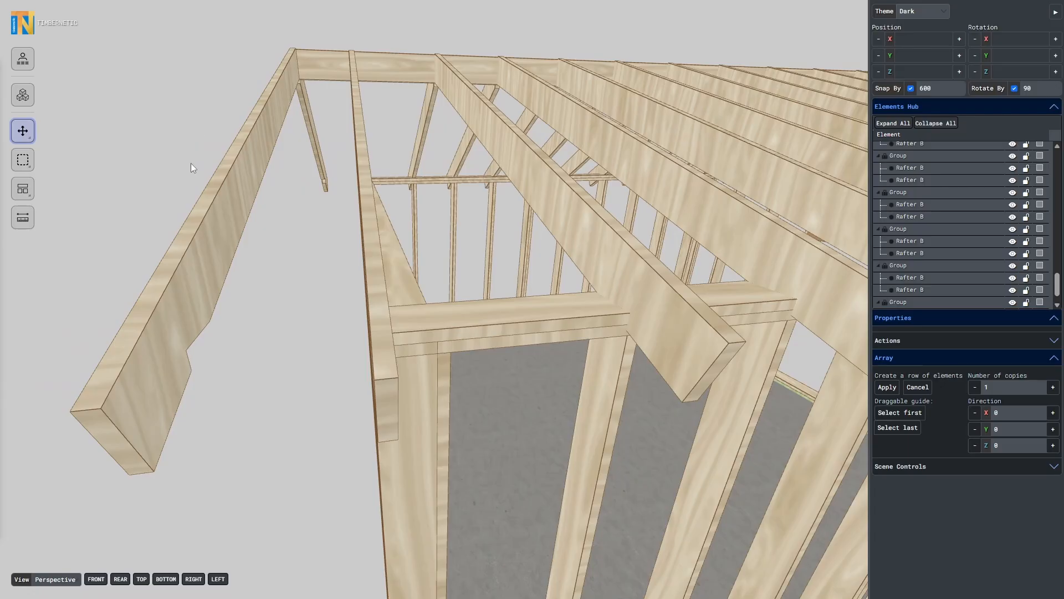